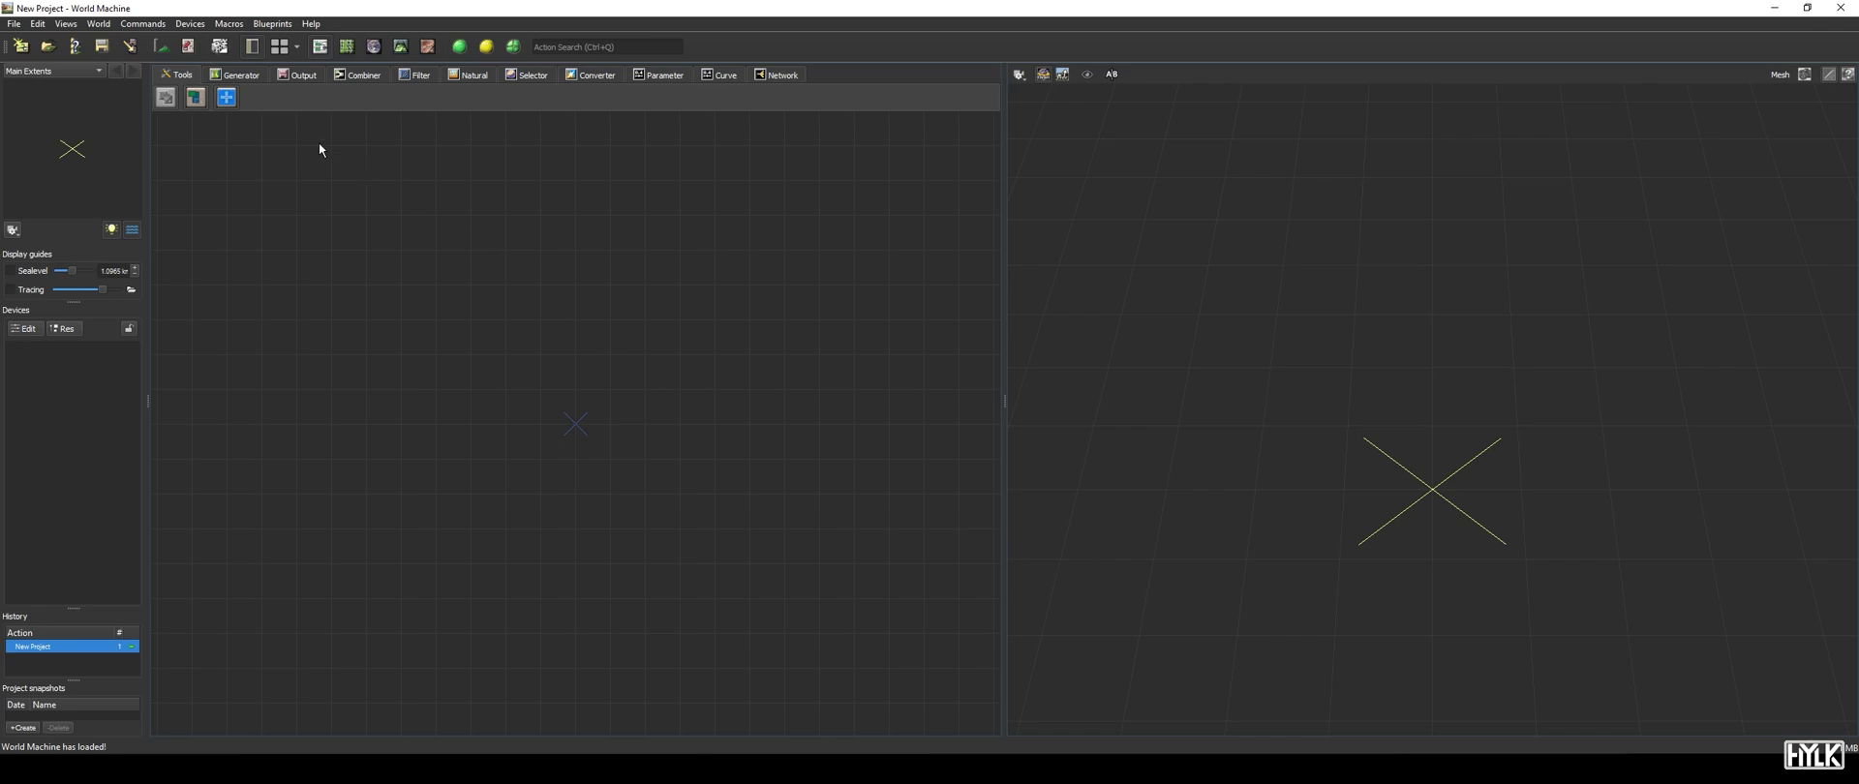
Place a Basic Noise generator from the Generator devices onto the empty canvas.
{"action": "left_click", "coordinate": [238, 74]}
{"action": "left_click", "coordinate": [256, 97]}
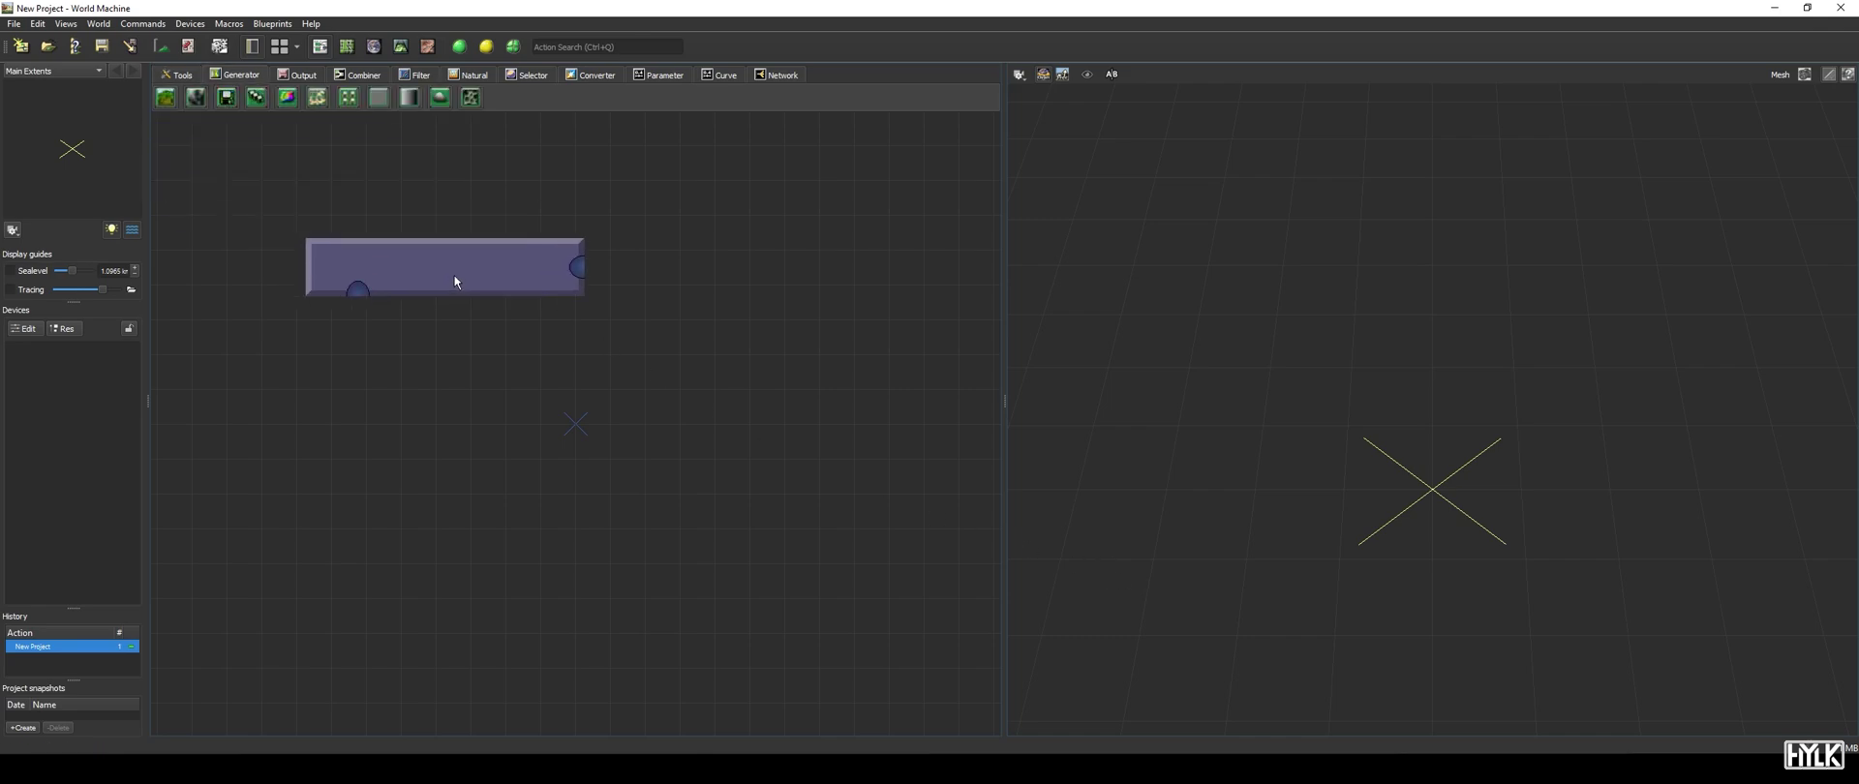
{"action": "left_click", "coordinate": [573, 431]}
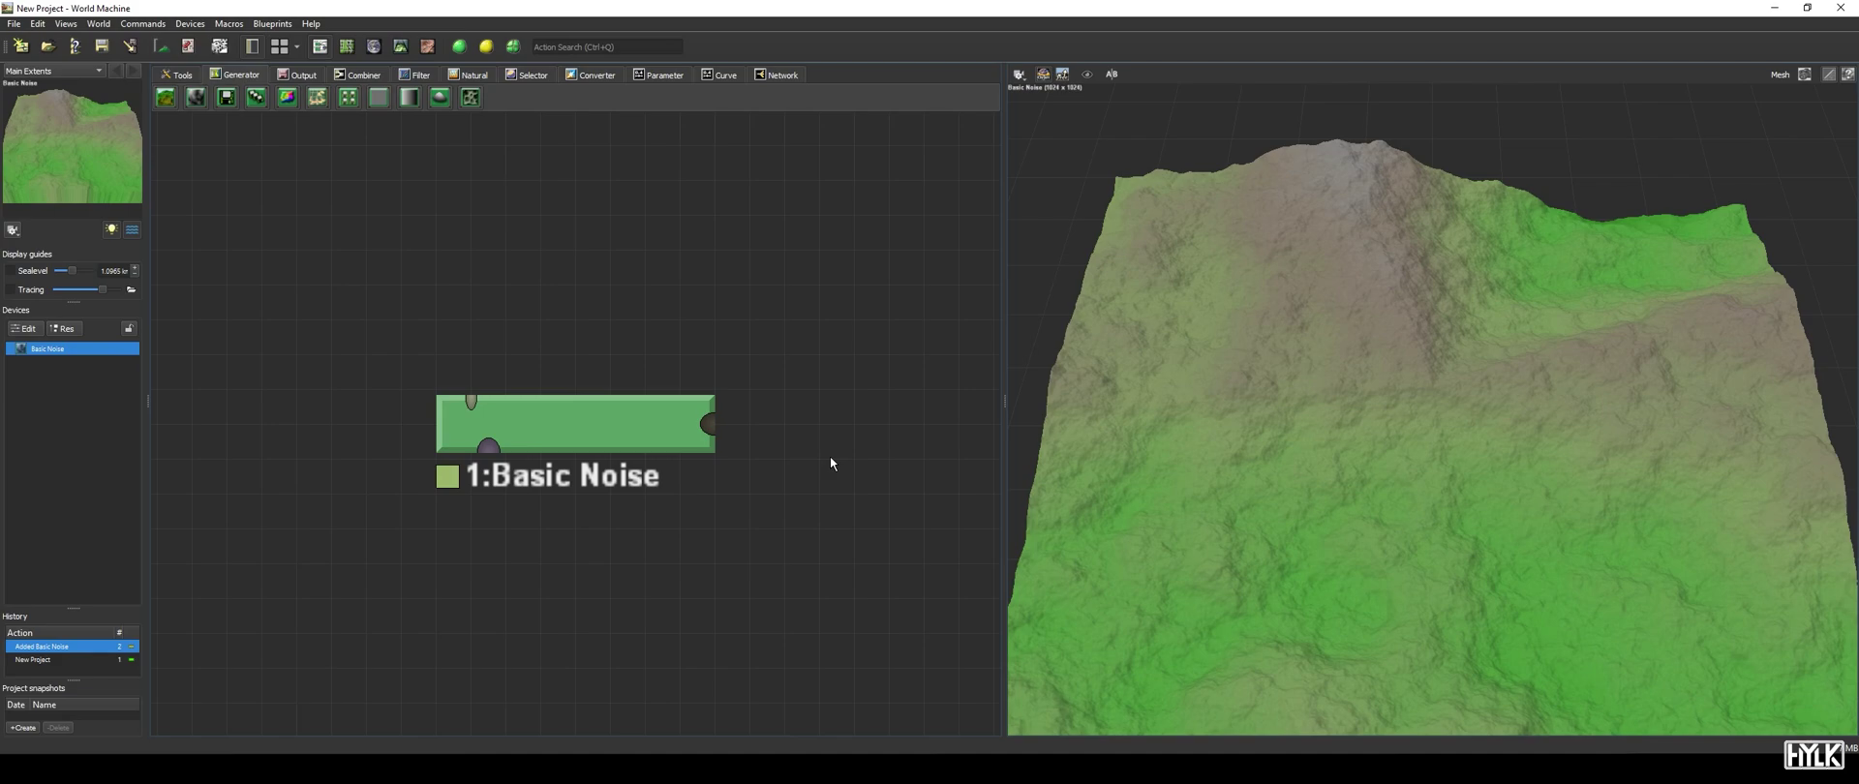
Open the Basic Noise settings and preview the Ridged and Billowy styles, ending on Basic.
{"action": "double_click", "coordinate": [682, 446]}
{"action": "left_click_drag", "start_coordinate": [948, 251], "coordinate": [679, 131]}
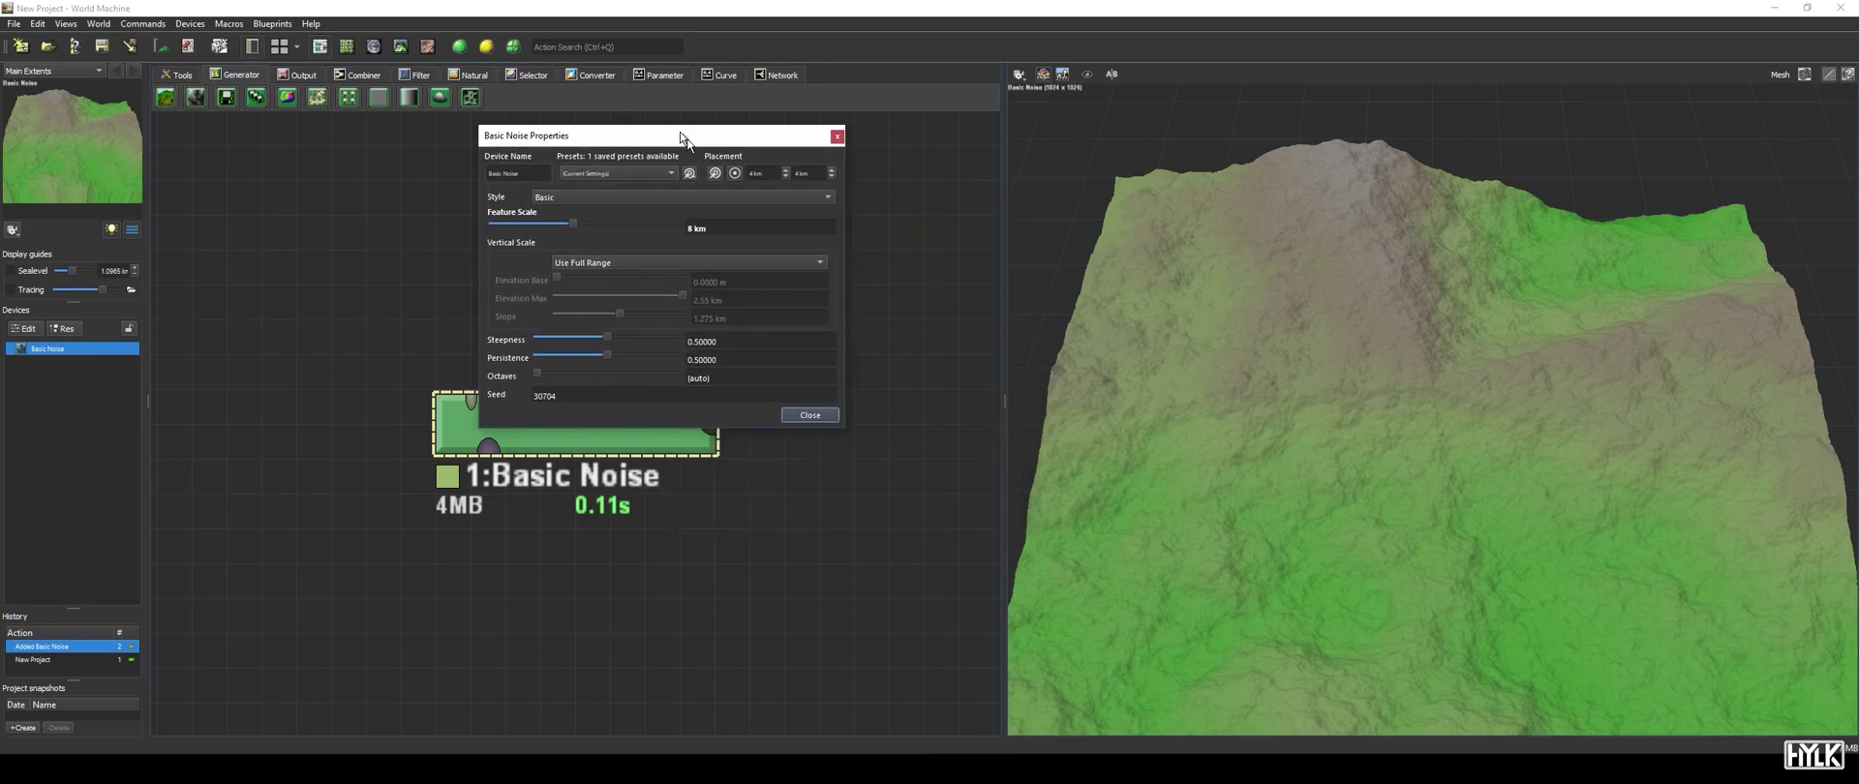
{"action": "left_click", "coordinate": [591, 204]}
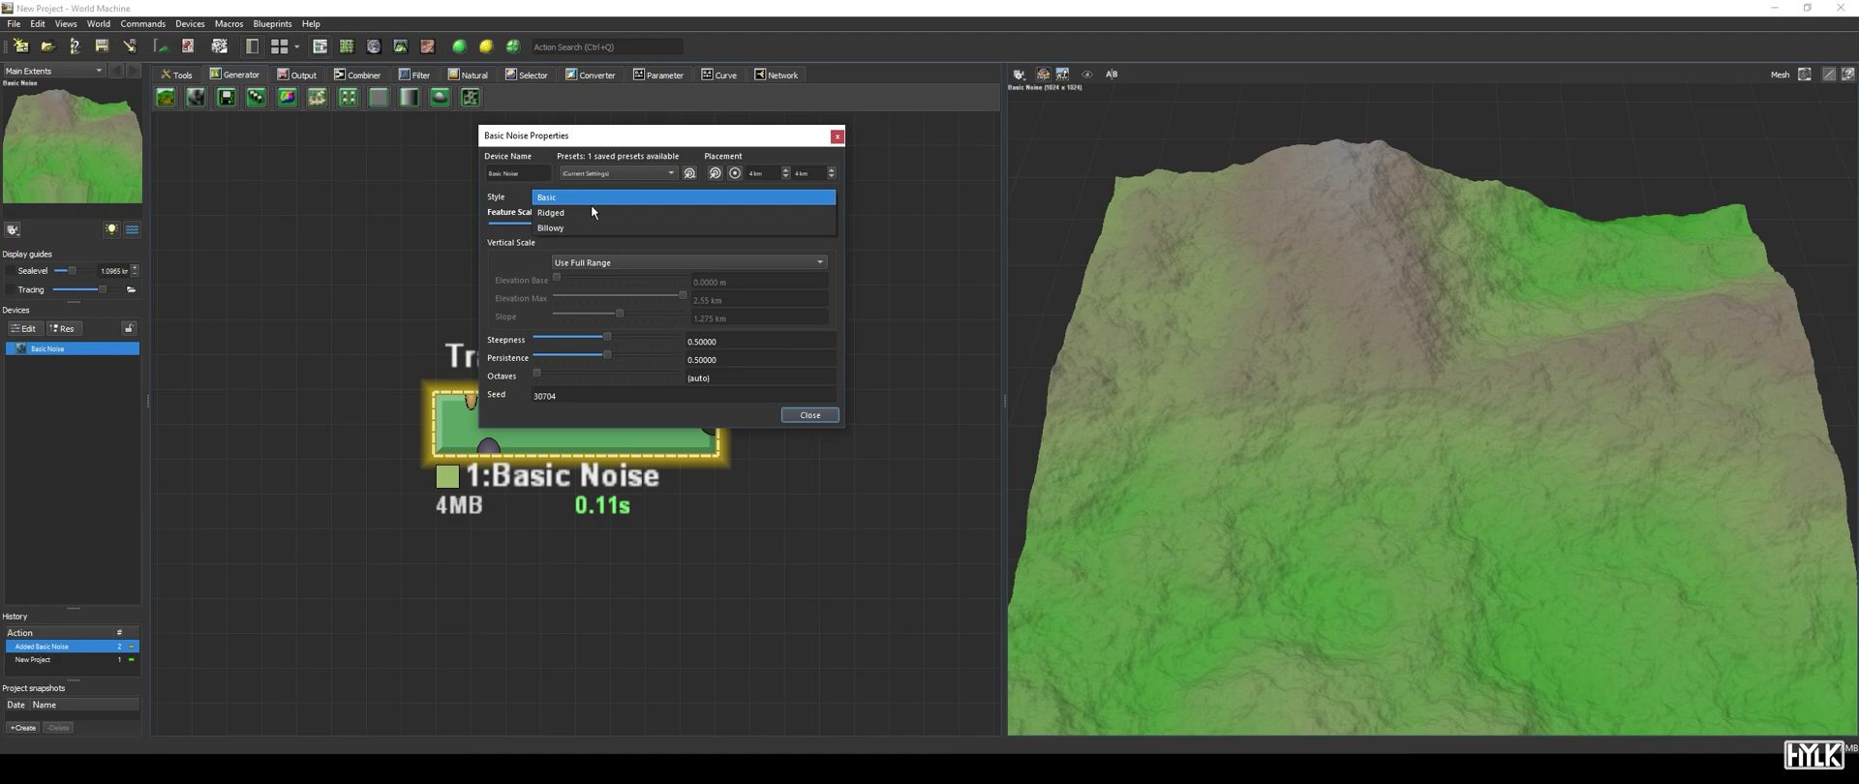
{"action": "left_click", "coordinate": [617, 216]}
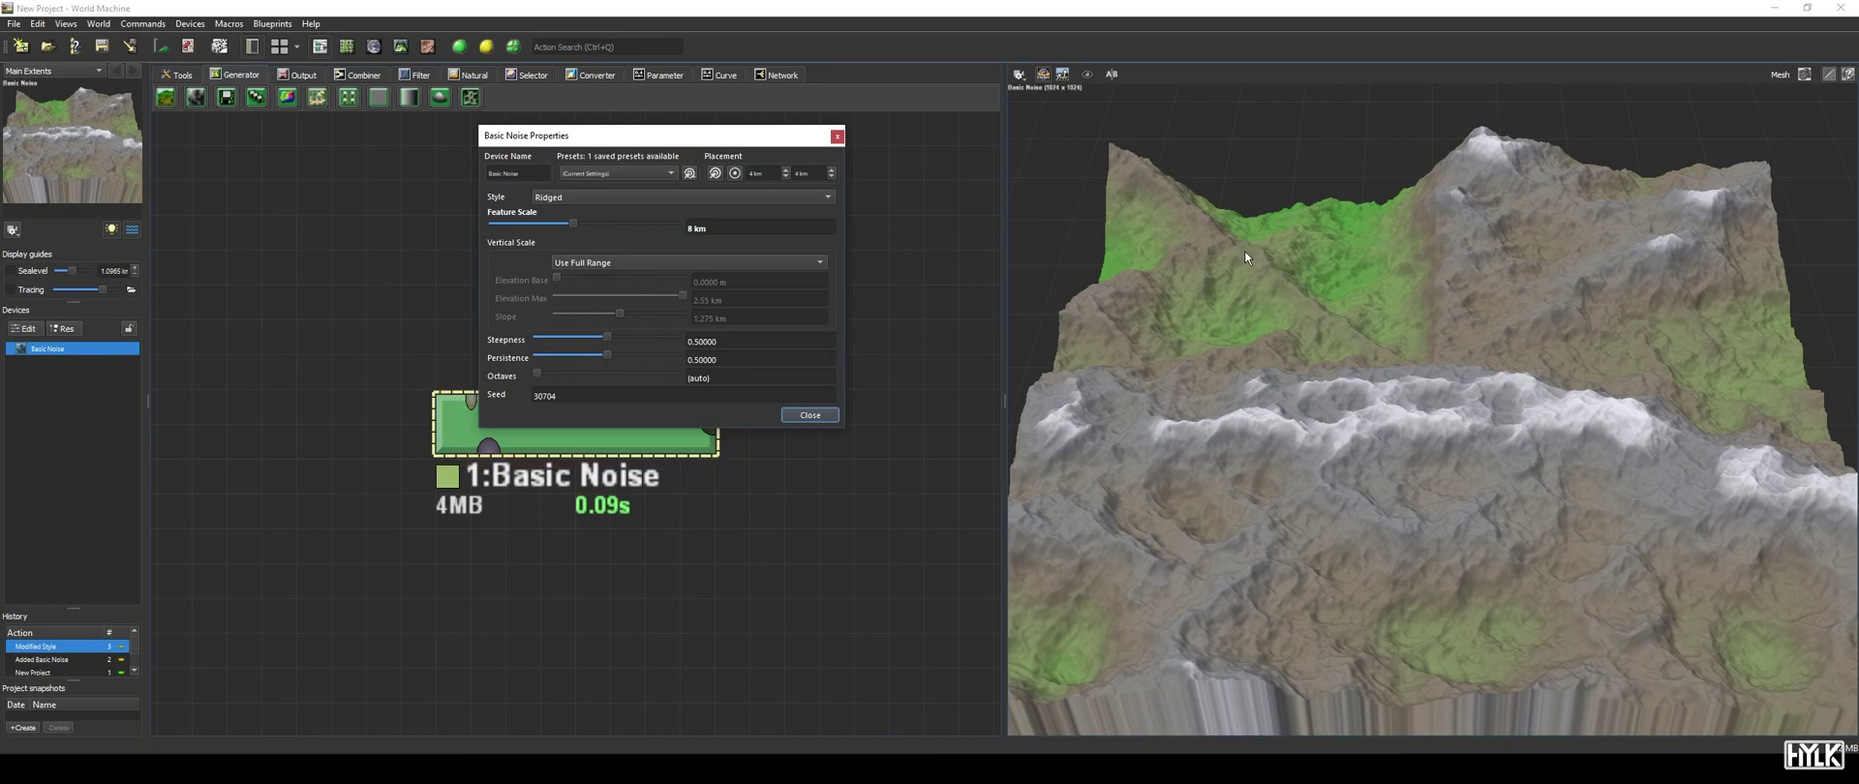
{"action": "left_click", "coordinate": [650, 205]}
{"action": "left_click", "coordinate": [639, 217]}
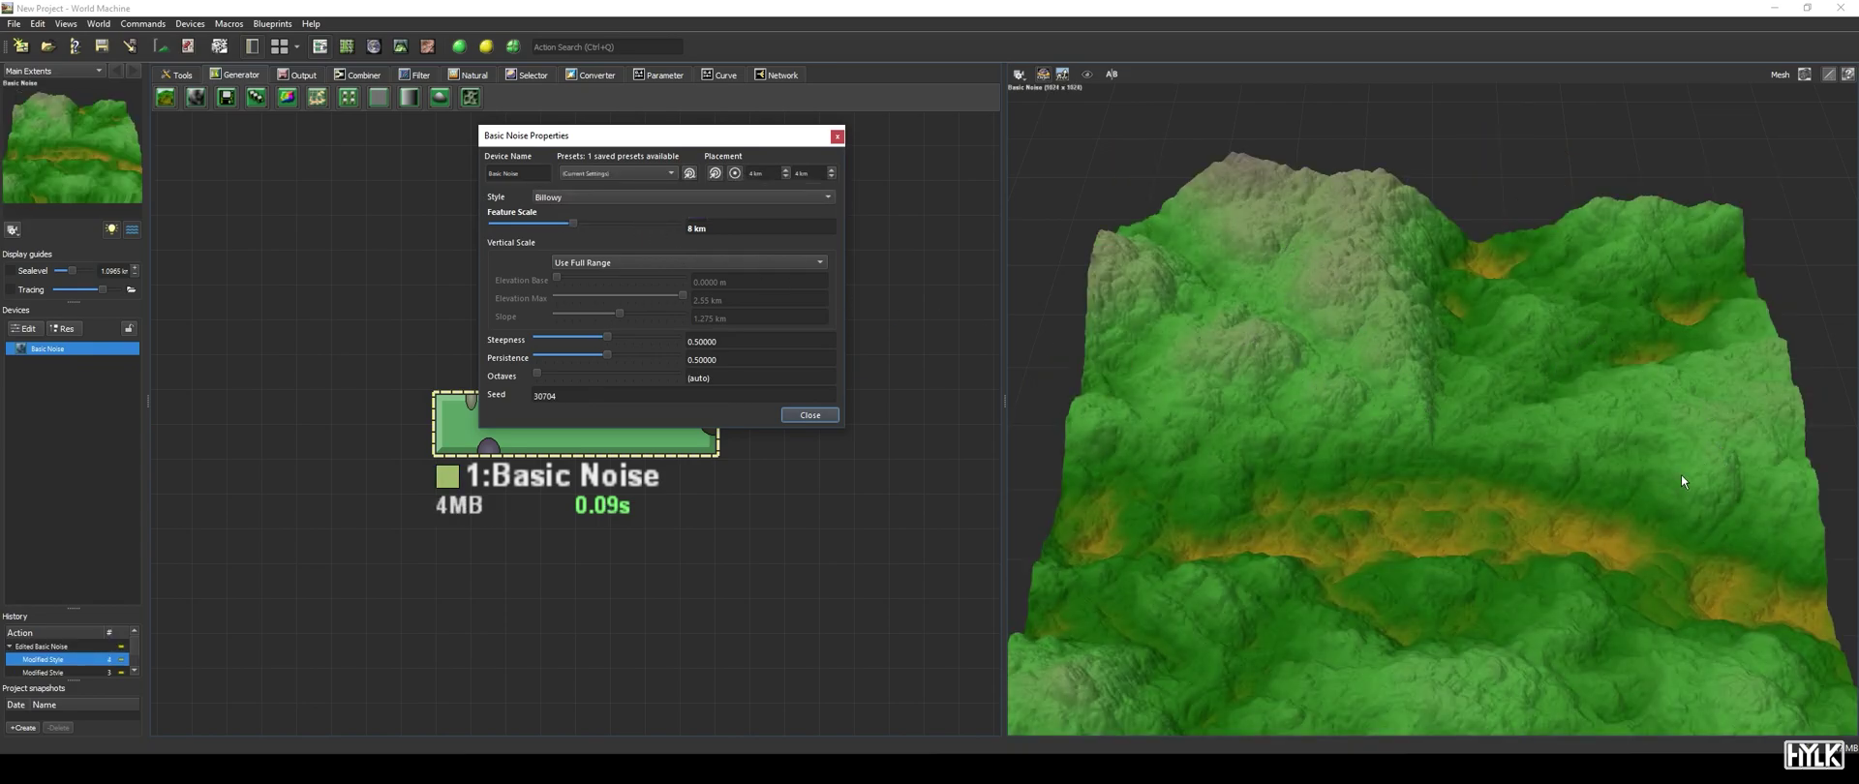
{"action": "key", "text": "Up"}
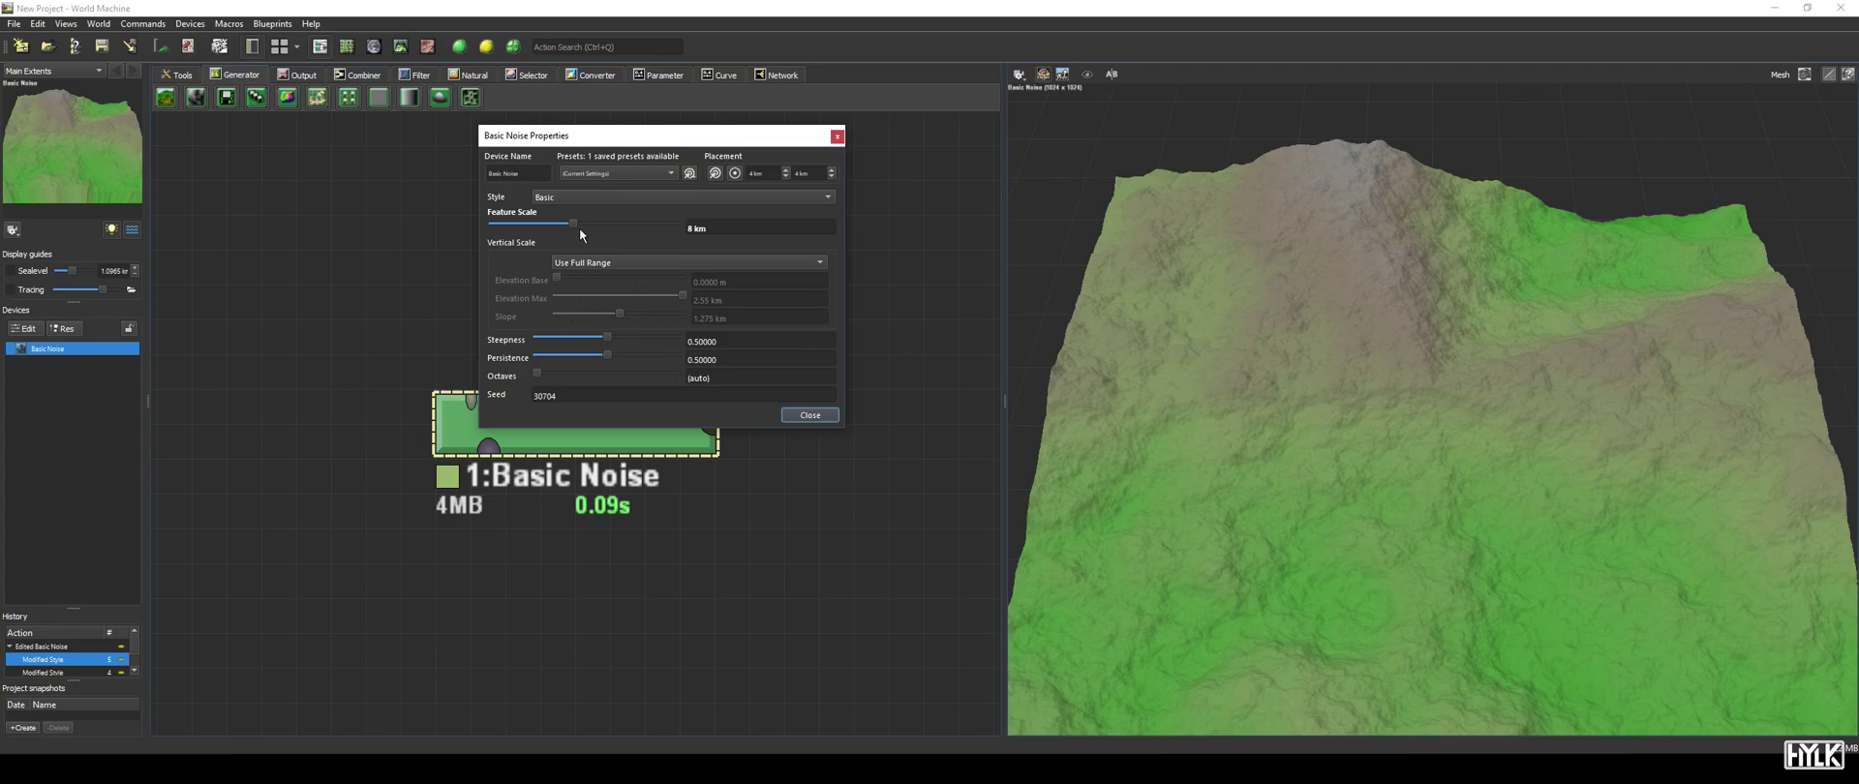
Reduce the Basic Noise Feature Scale from 8 km to about 1.56965 km.
{"action": "left_click_drag", "start_coordinate": [579, 228], "coordinate": [537, 222]}
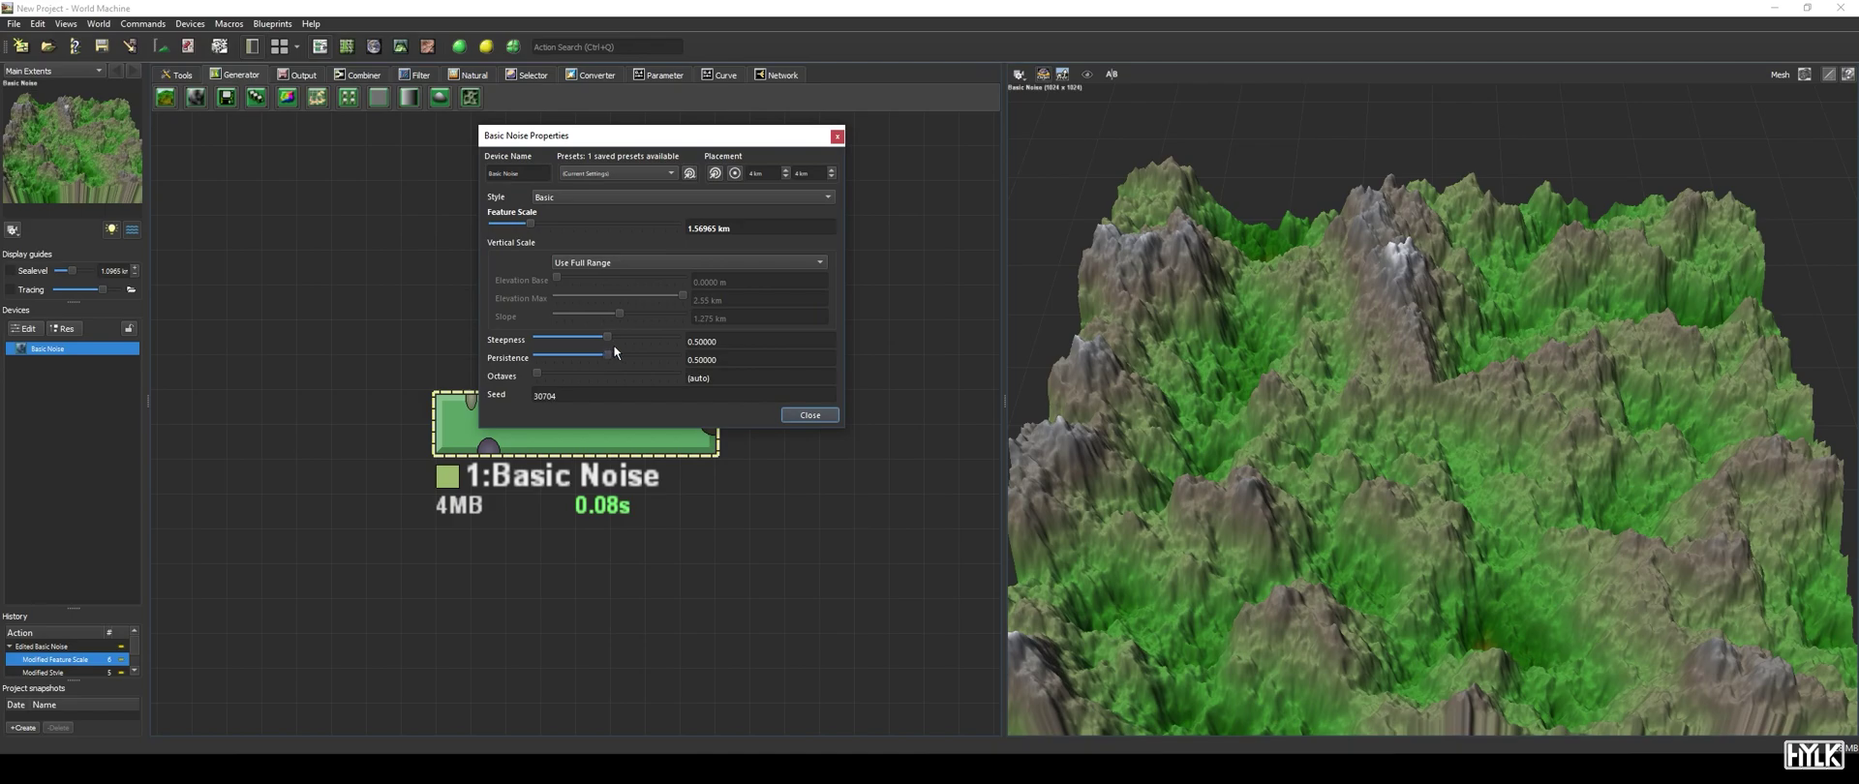
Try different Steepness and Persistence values, leaving them at 0.51406 and 0.48438.
{"action": "left_click_drag", "start_coordinate": [617, 345], "coordinate": [562, 379]}
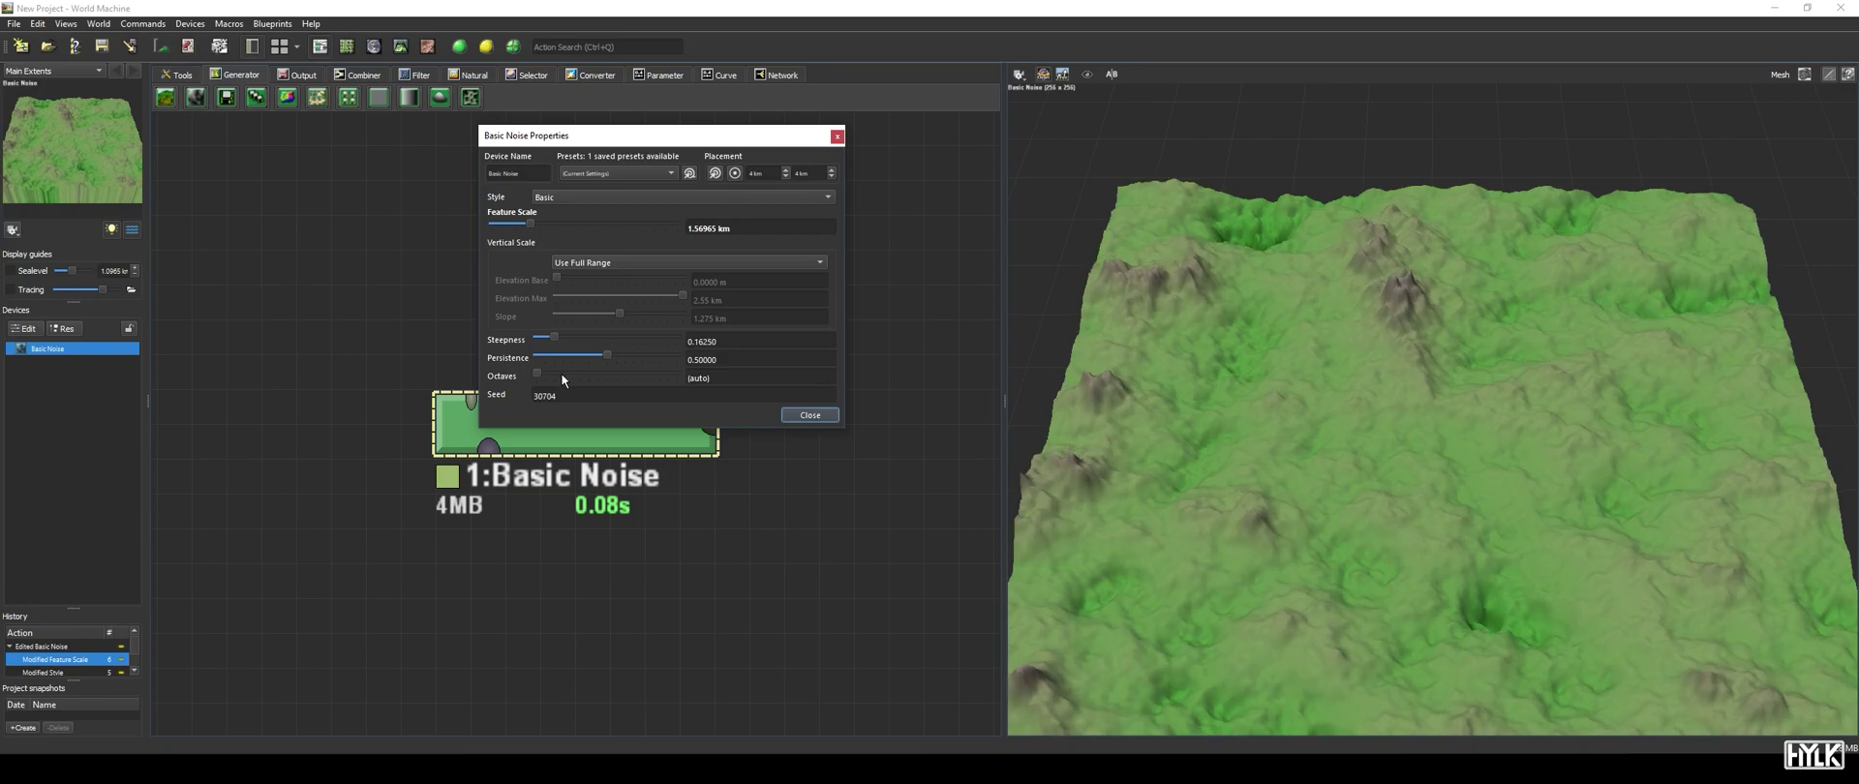
{"action": "left_click_drag", "start_coordinate": [561, 375], "coordinate": [619, 344]}
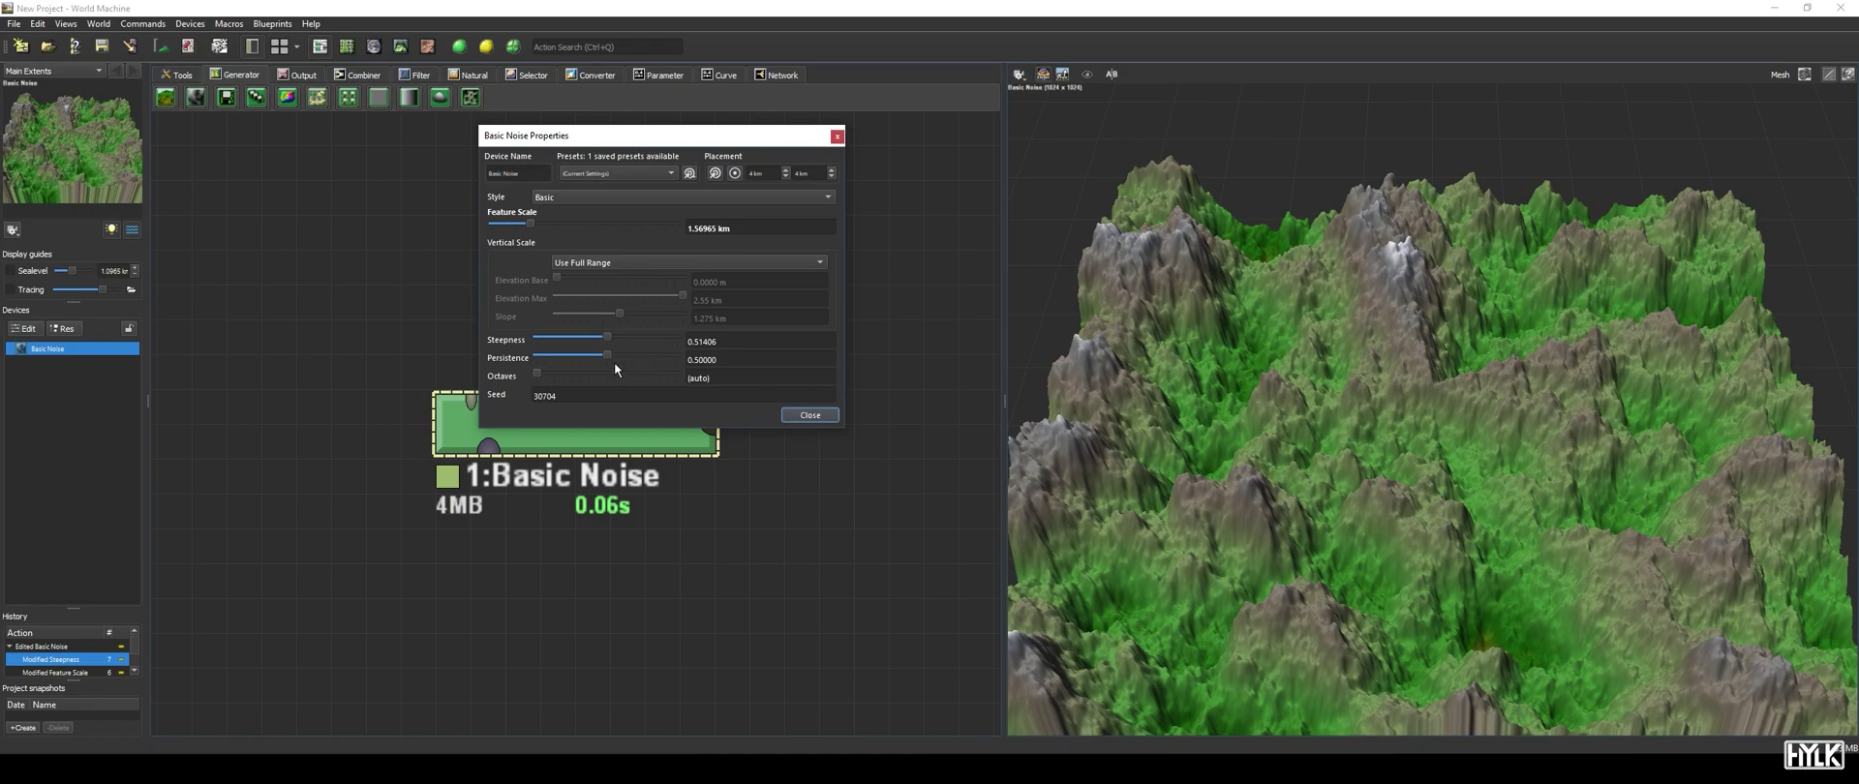
{"action": "left_click_drag", "start_coordinate": [615, 366], "coordinate": [539, 376]}
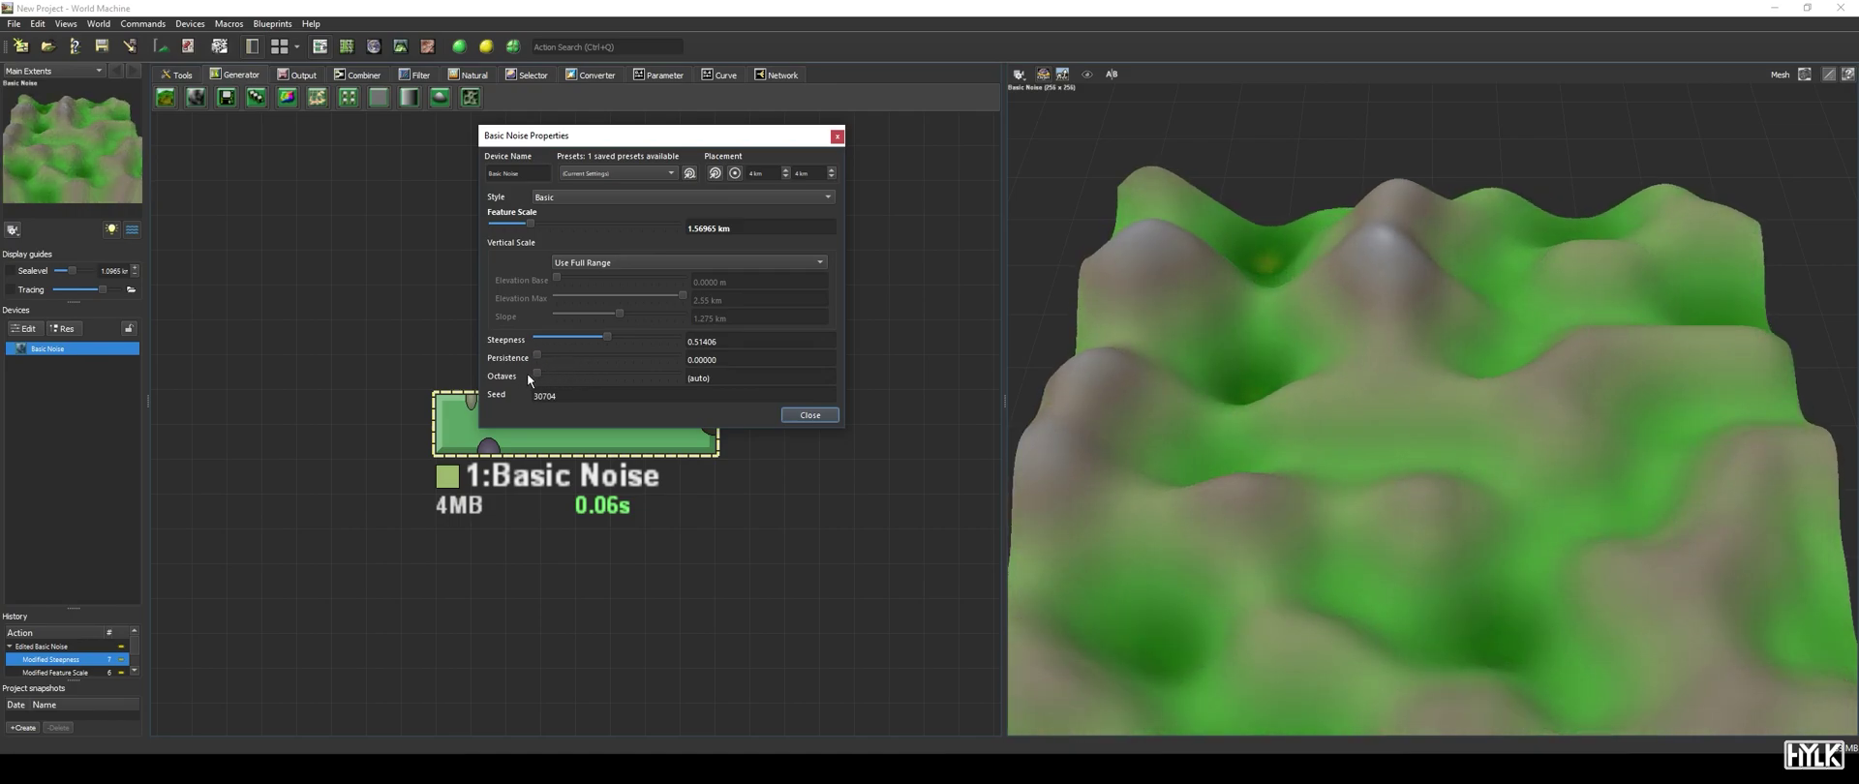
{"action": "left_click_drag", "start_coordinate": [527, 373], "coordinate": [610, 366]}
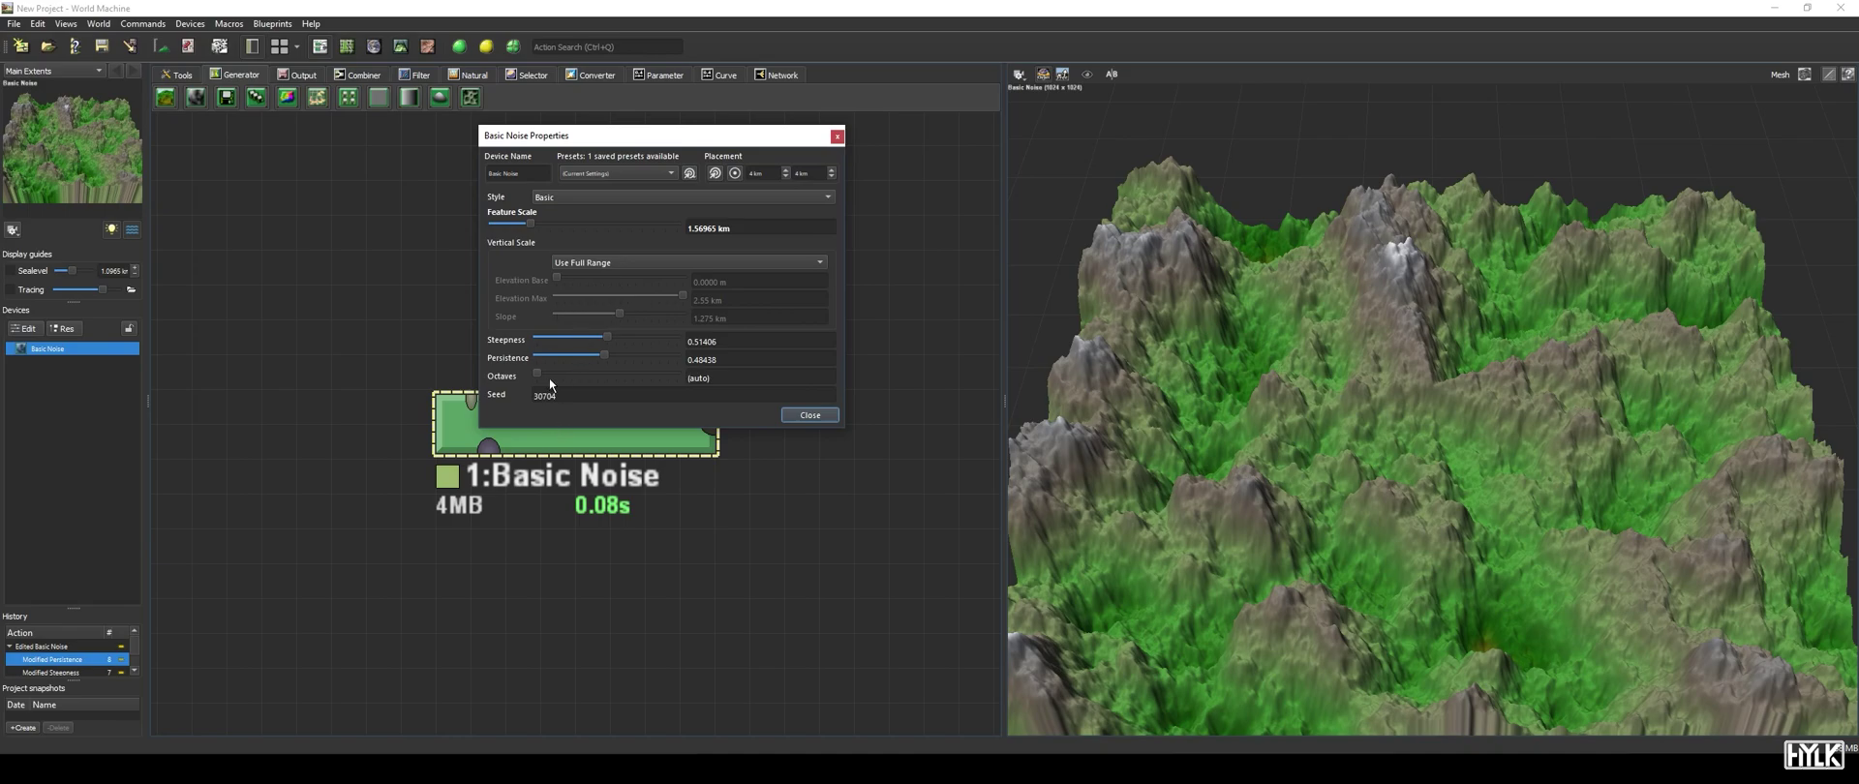
Test higher Octaves, return Octaves to (auto), and set the Seed to 30702.
{"action": "left_click_drag", "start_coordinate": [549, 381], "coordinate": [689, 385]}
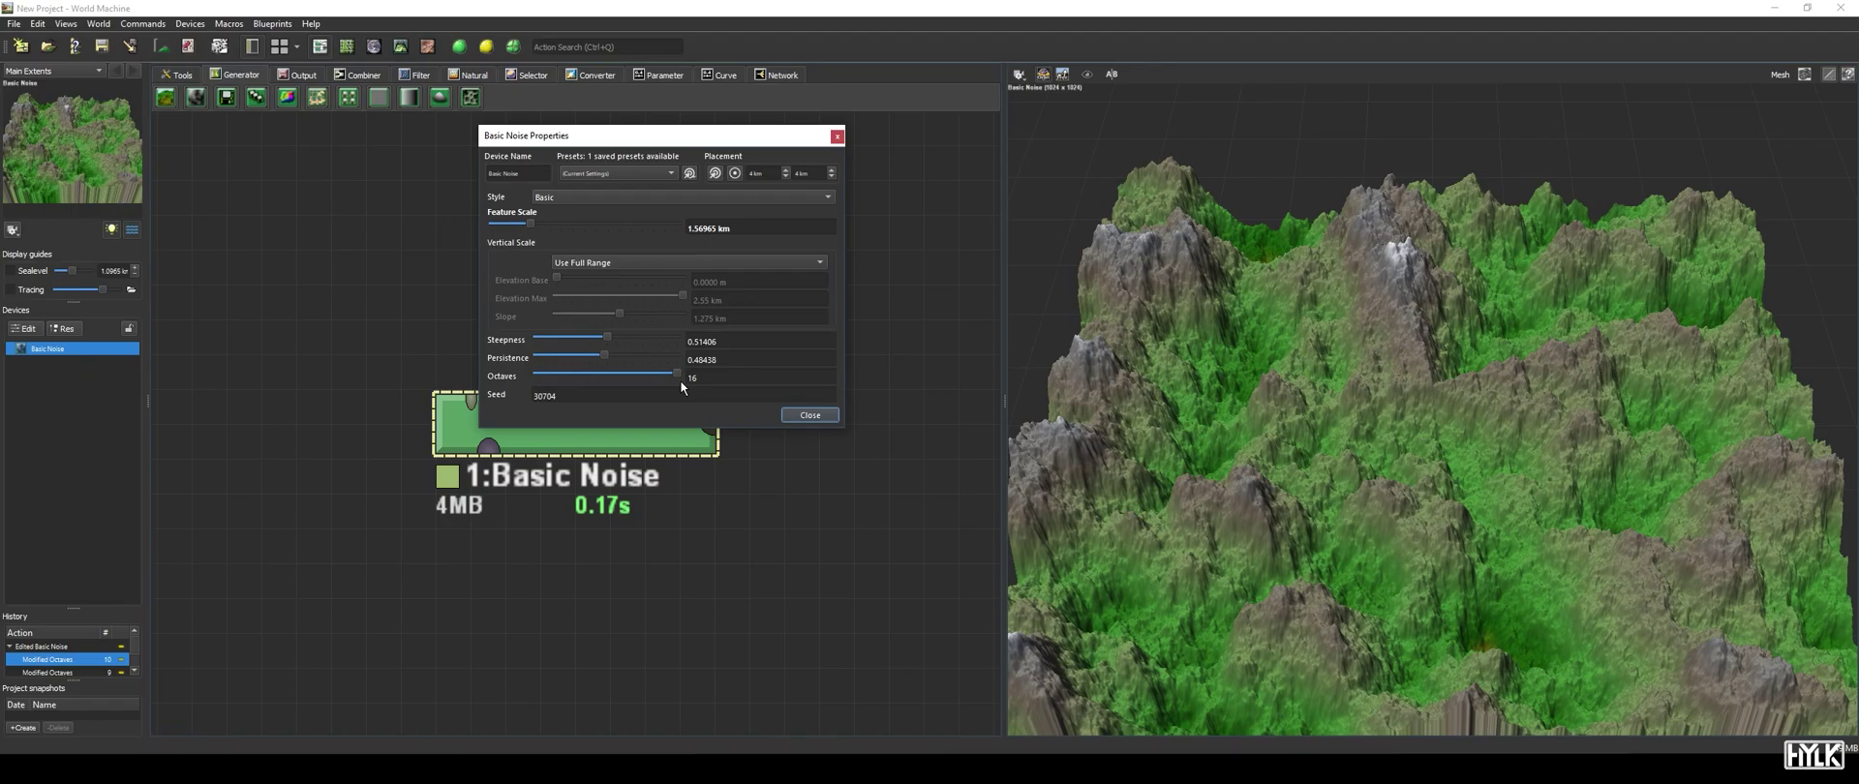
{"action": "left_click_drag", "start_coordinate": [677, 380], "coordinate": [528, 379]}
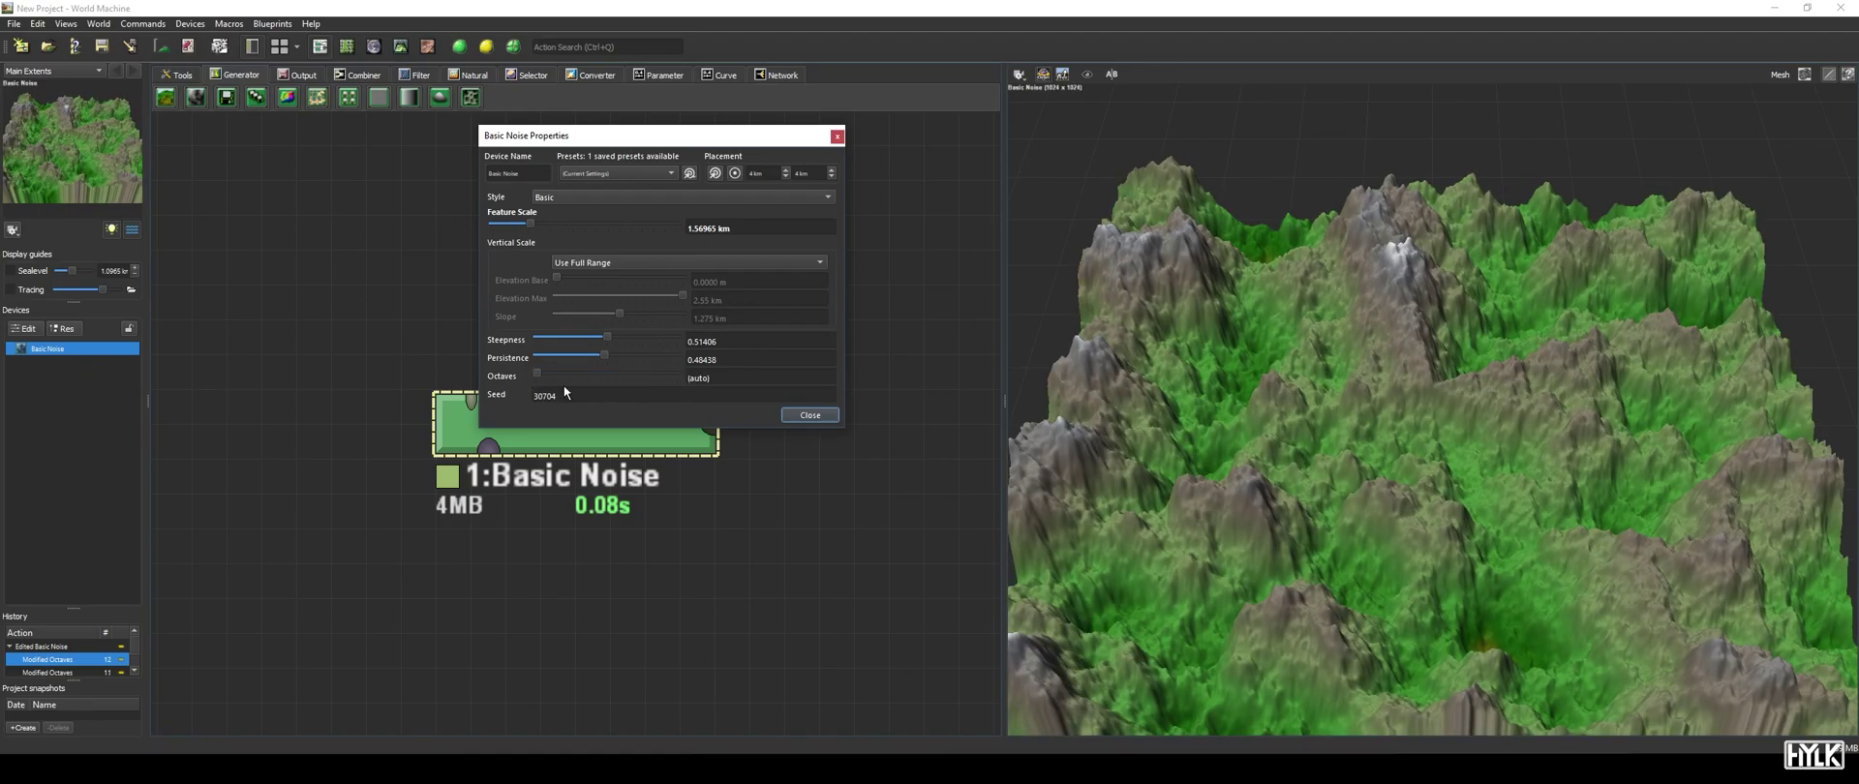
{"action": "left_click", "coordinate": [623, 401]}
{"action": "key", "text": "Return"}
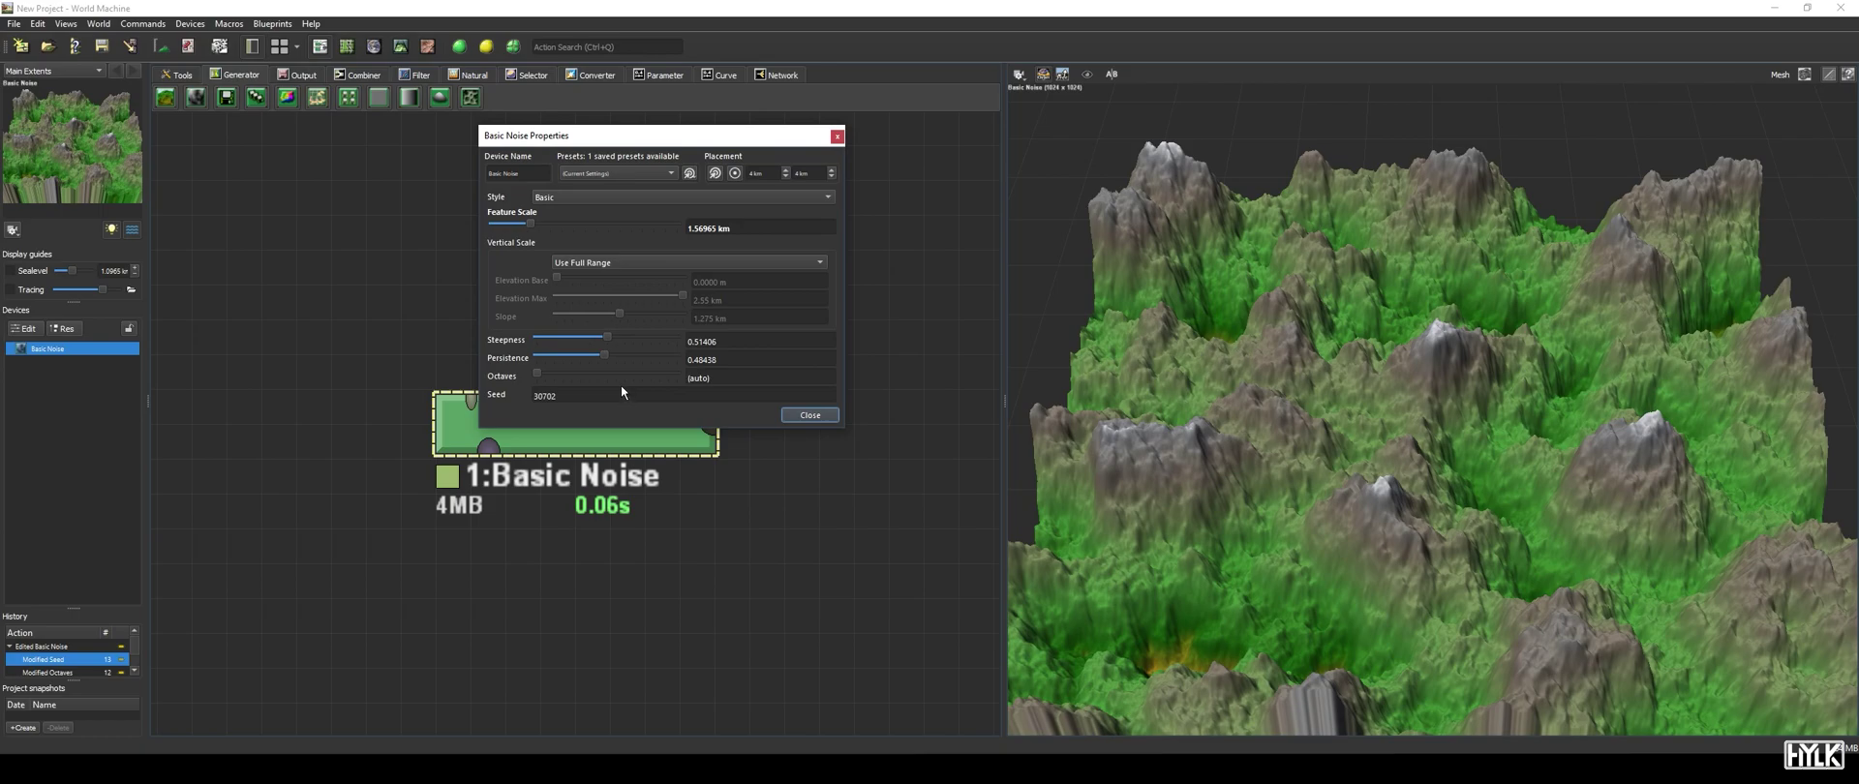
Switch Vertical Scale to Specify Range, with elevation from a 0 m base to 2.55 km.
{"action": "left_click", "coordinate": [581, 264]}
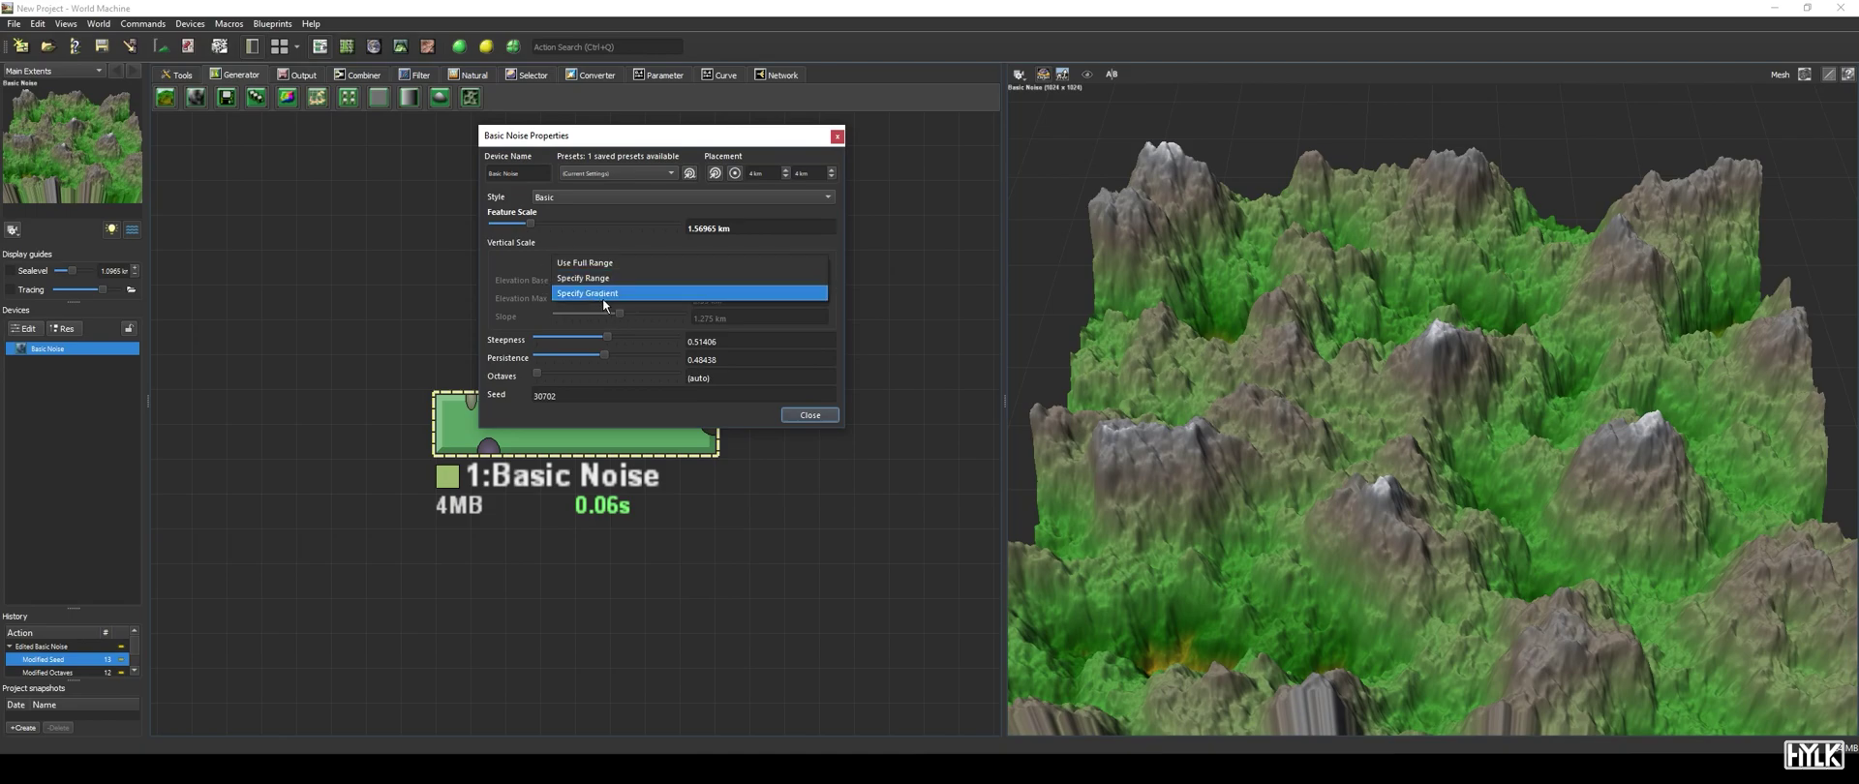
{"action": "left_click", "coordinate": [605, 278]}
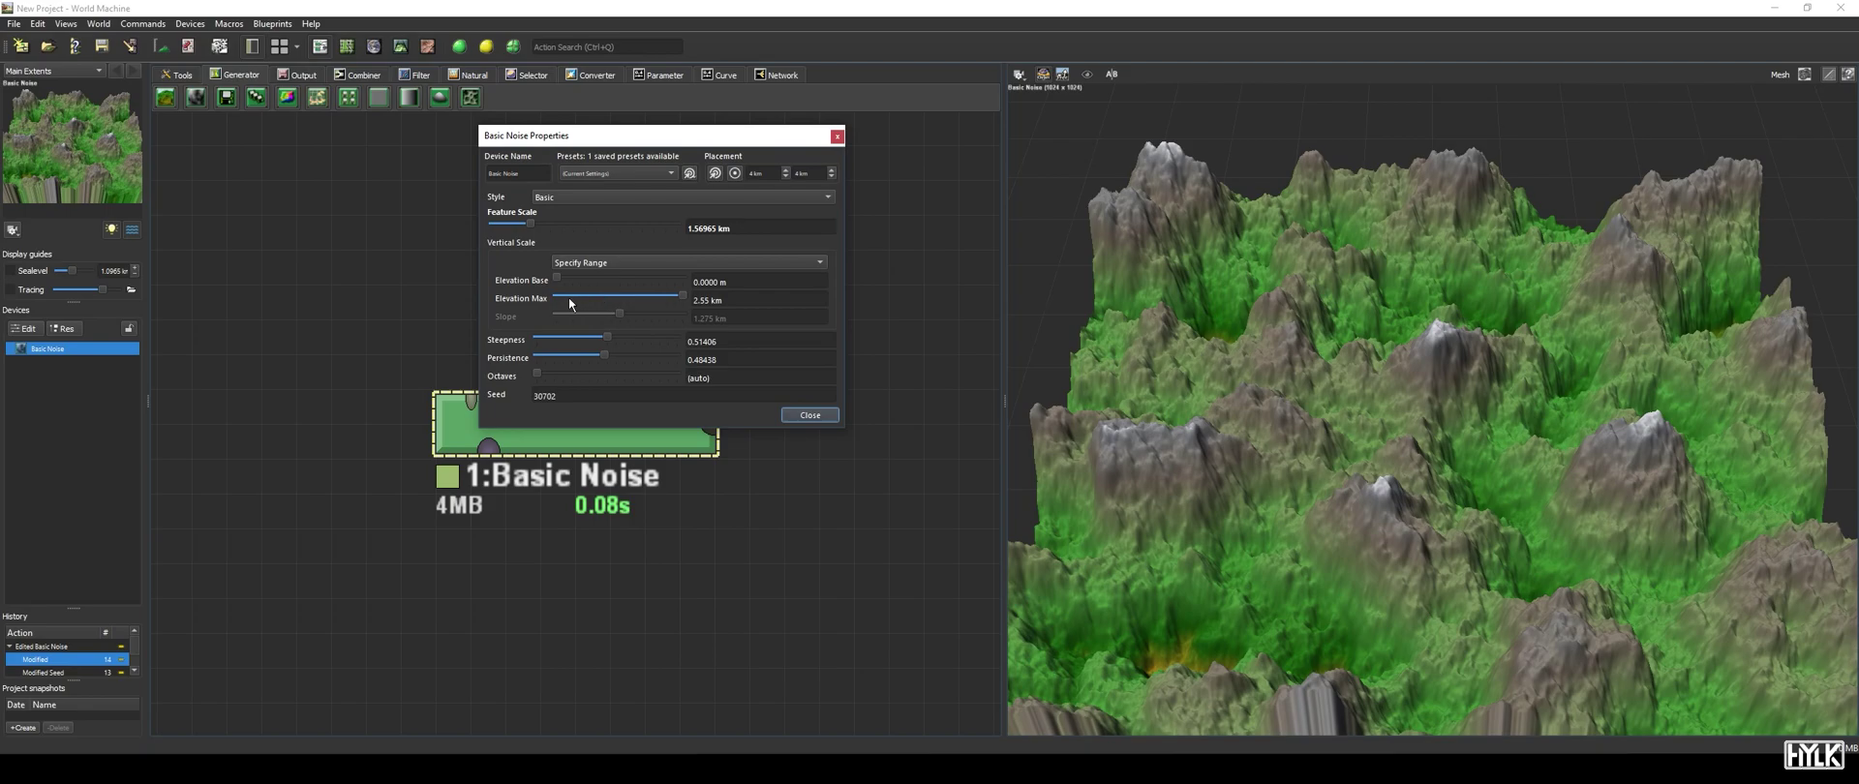
{"action": "mouse_move", "coordinate": [559, 279]}
{"action": "left_mouse_down"}
{"action": "mouse_move", "coordinate": [636, 298]}
{"action": "mouse_move", "coordinate": [575, 306]}
{"action": "mouse_move", "coordinate": [683, 295]}
{"action": "mouse_move", "coordinate": [565, 277]}
{"action": "left_mouse_up"}
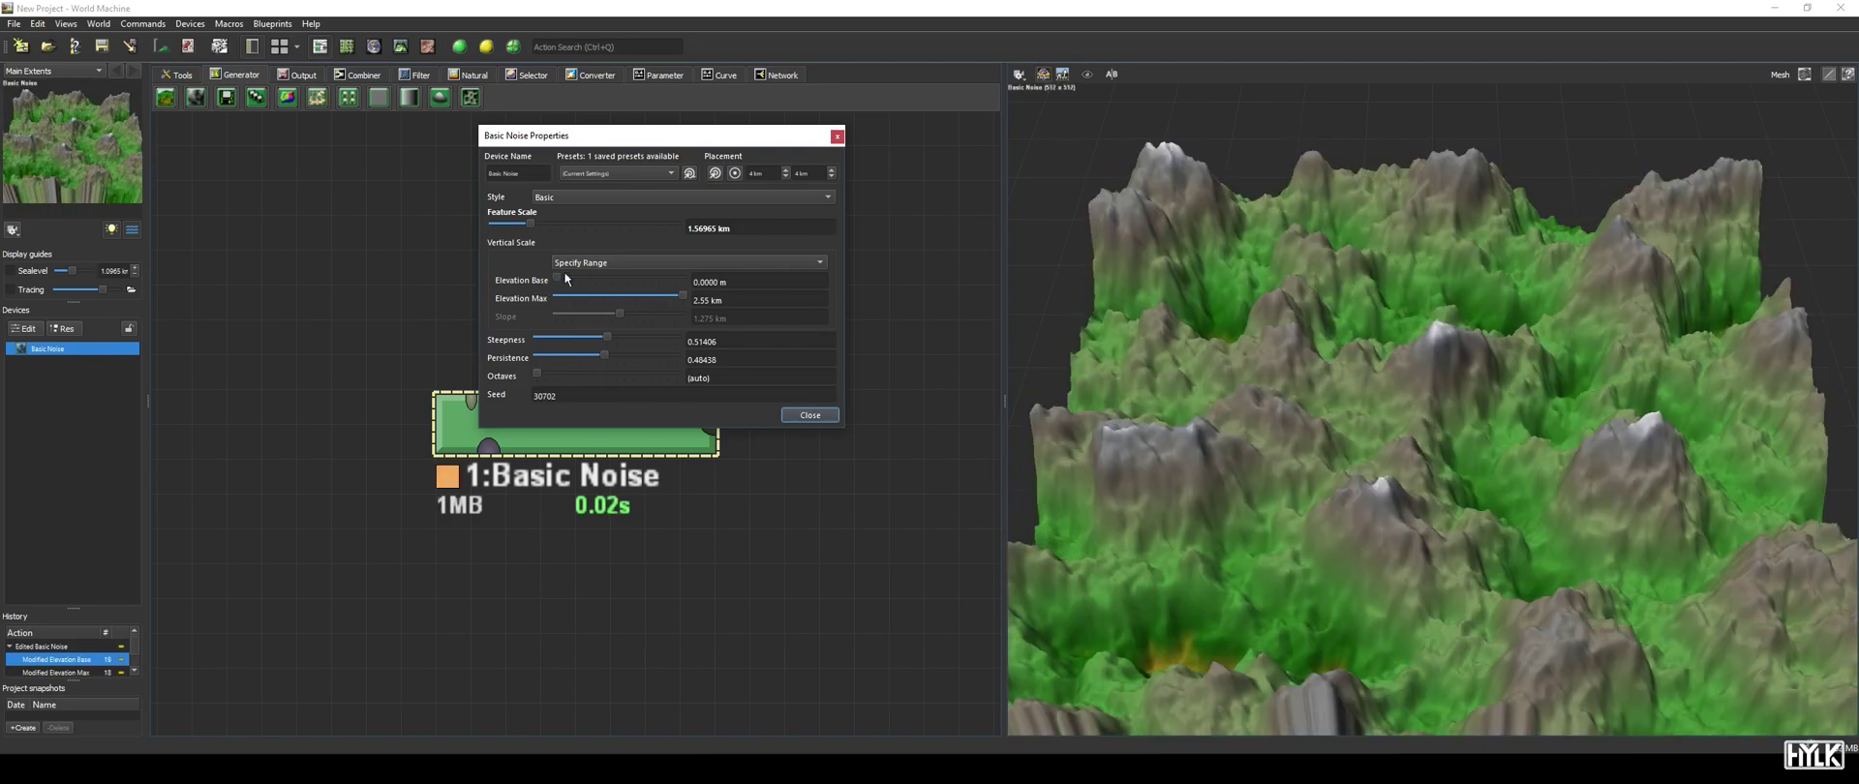
{"action": "left_click", "coordinate": [581, 263]}
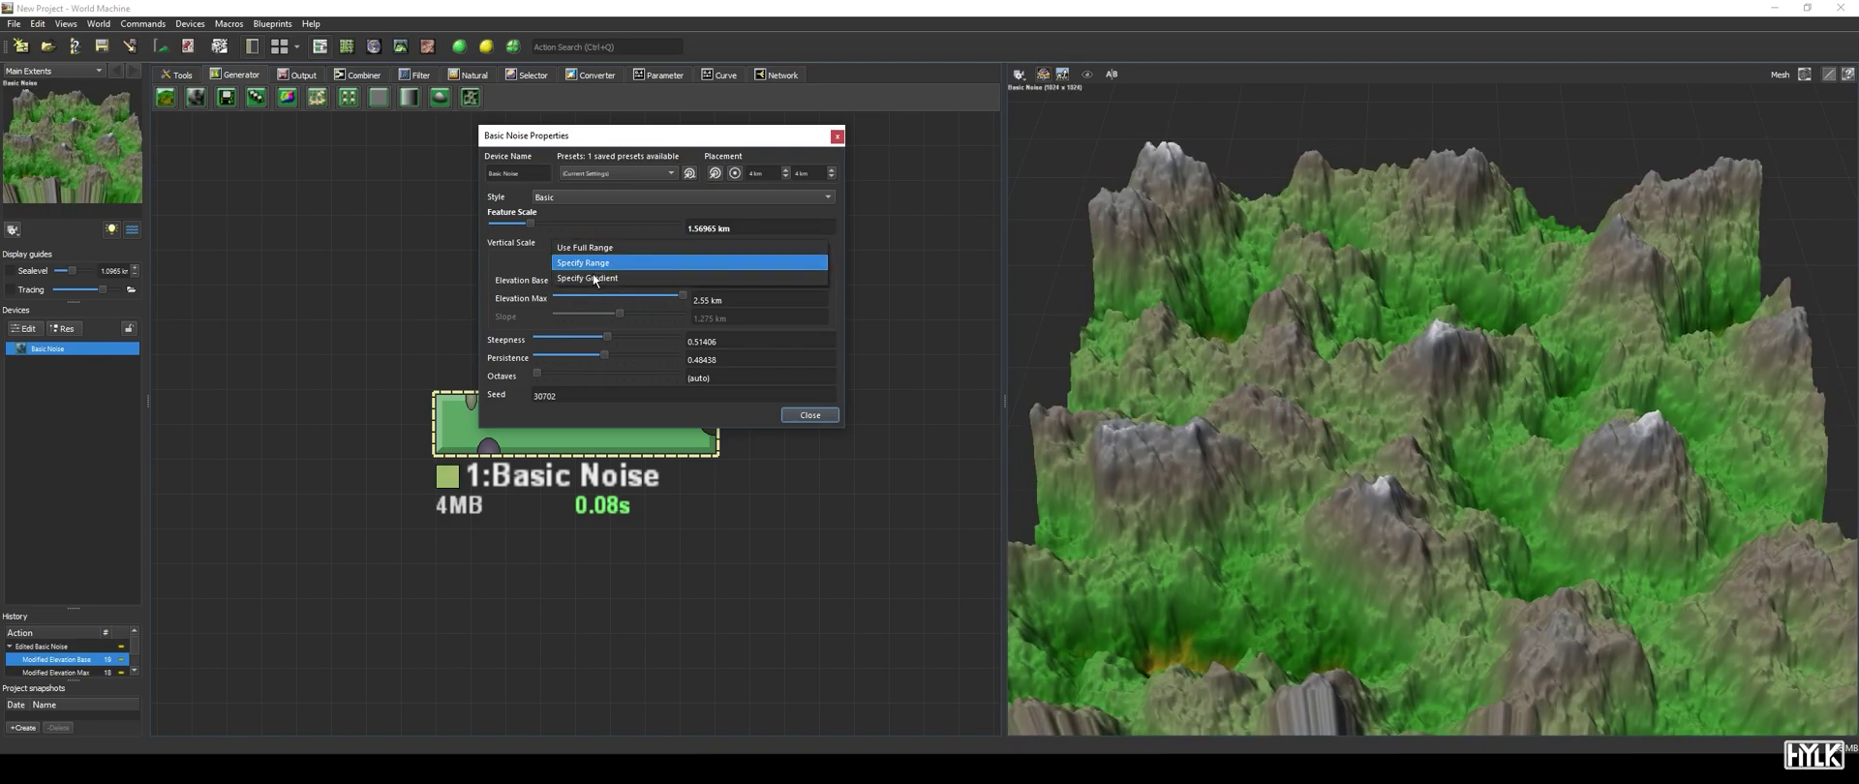
Change Vertical Scale to Specify Gradient, giving a 0 m base and 1.275 km slope.
{"action": "left_click", "coordinate": [594, 279]}
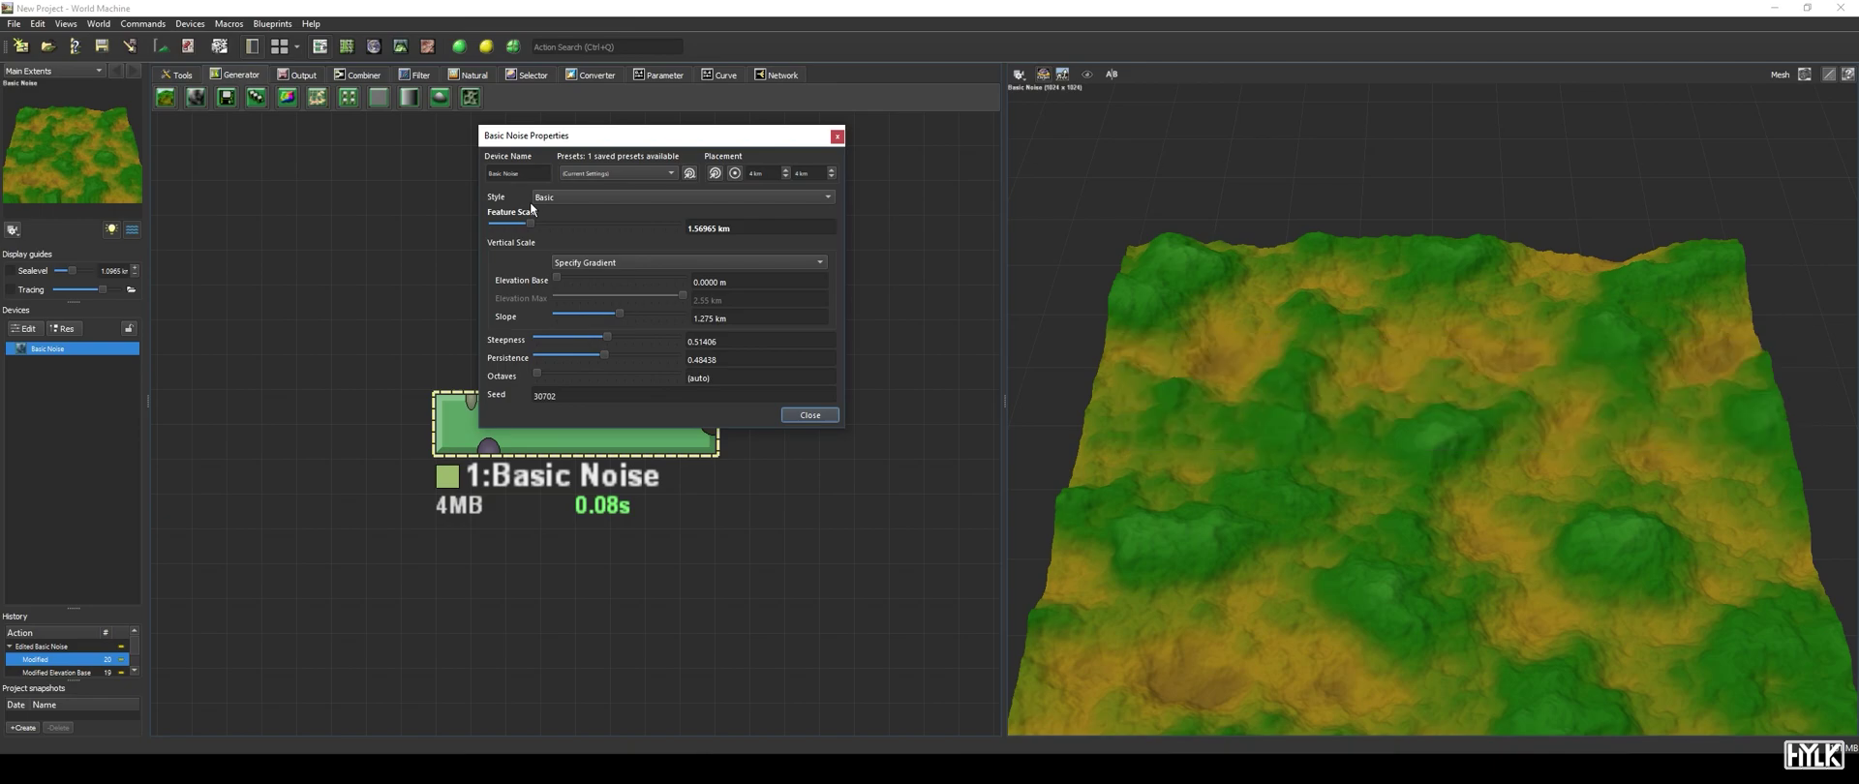
Set Feature Scale and Slope to 2.55 km, then enlarge Feature Scale to 4.77085 km.
{"action": "type", "text": "2km"}
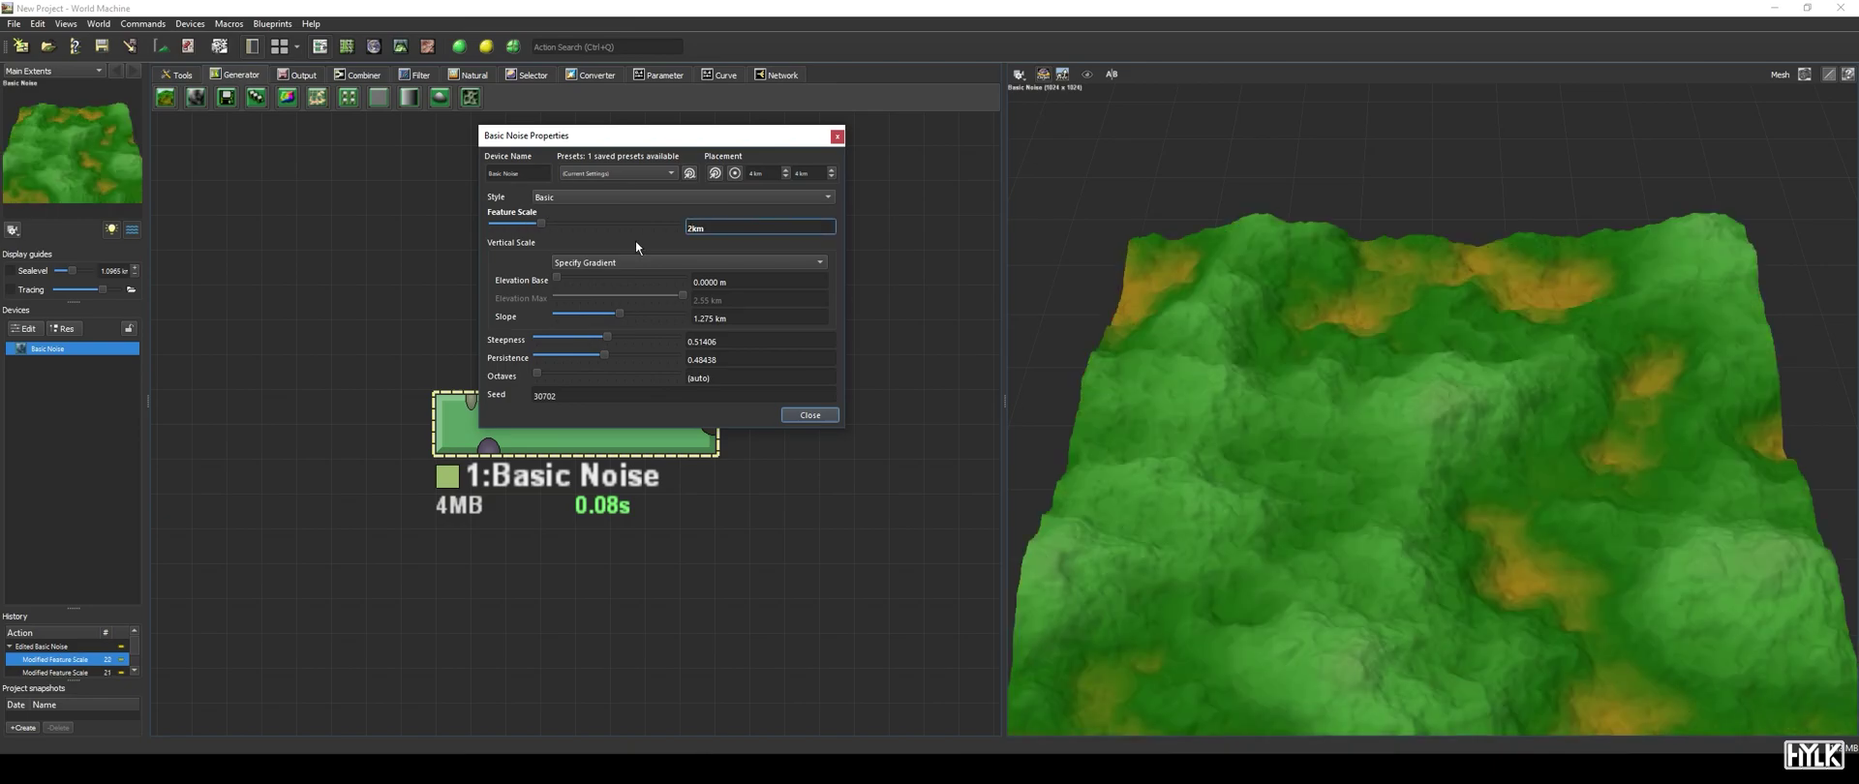
{"action": "type", "text": ".55"}
{"action": "key", "text": "Return"}
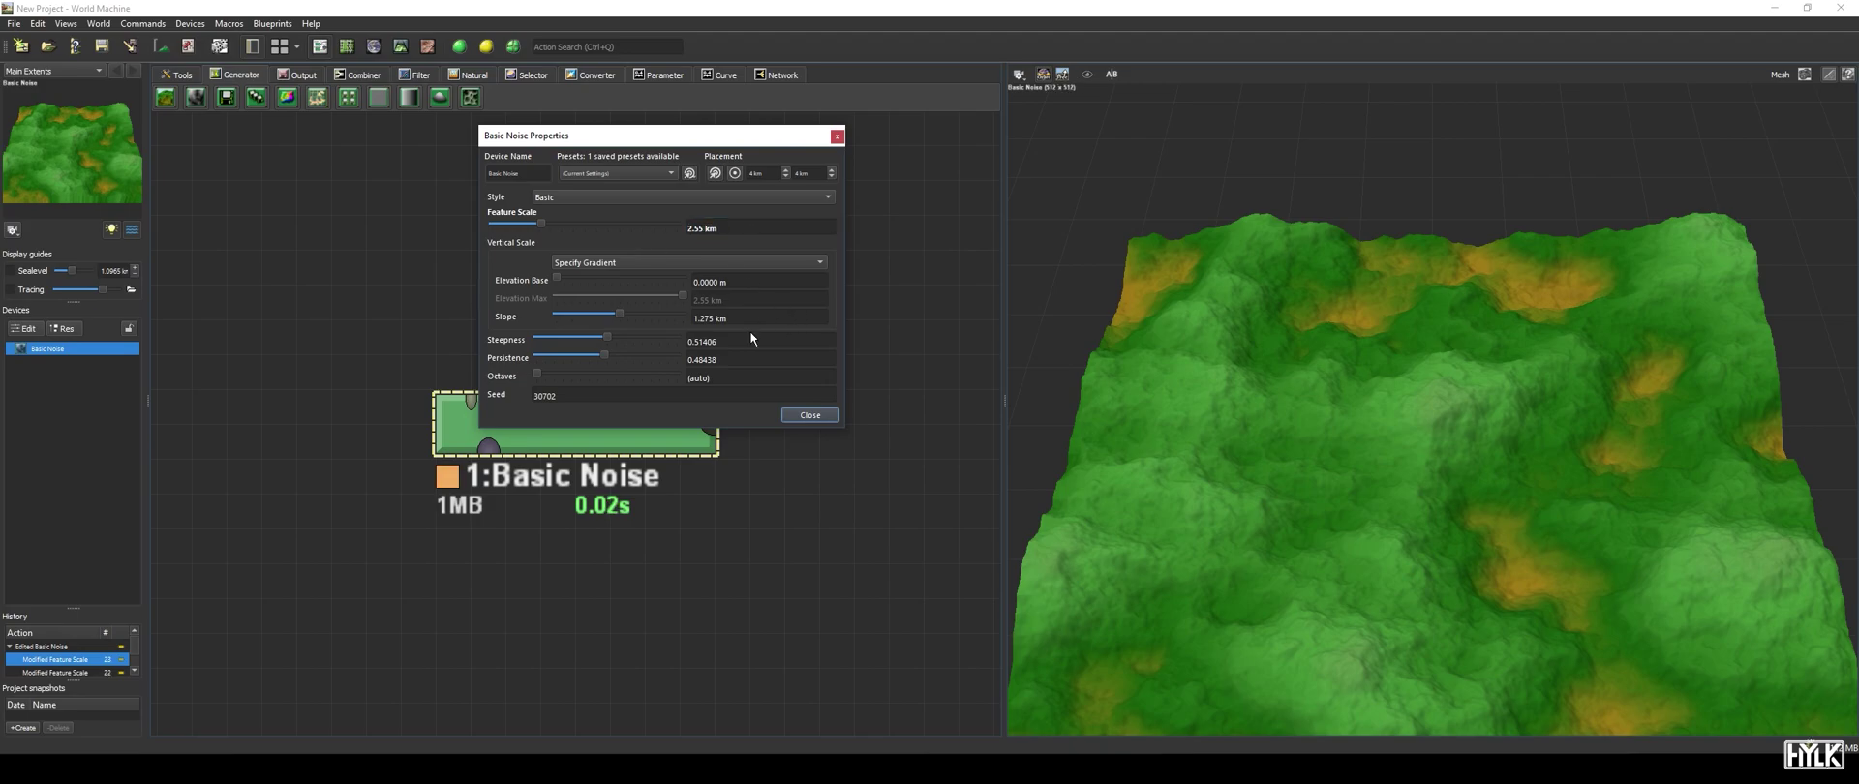
{"action": "left_click_drag", "start_coordinate": [625, 323], "coordinate": [757, 254]}
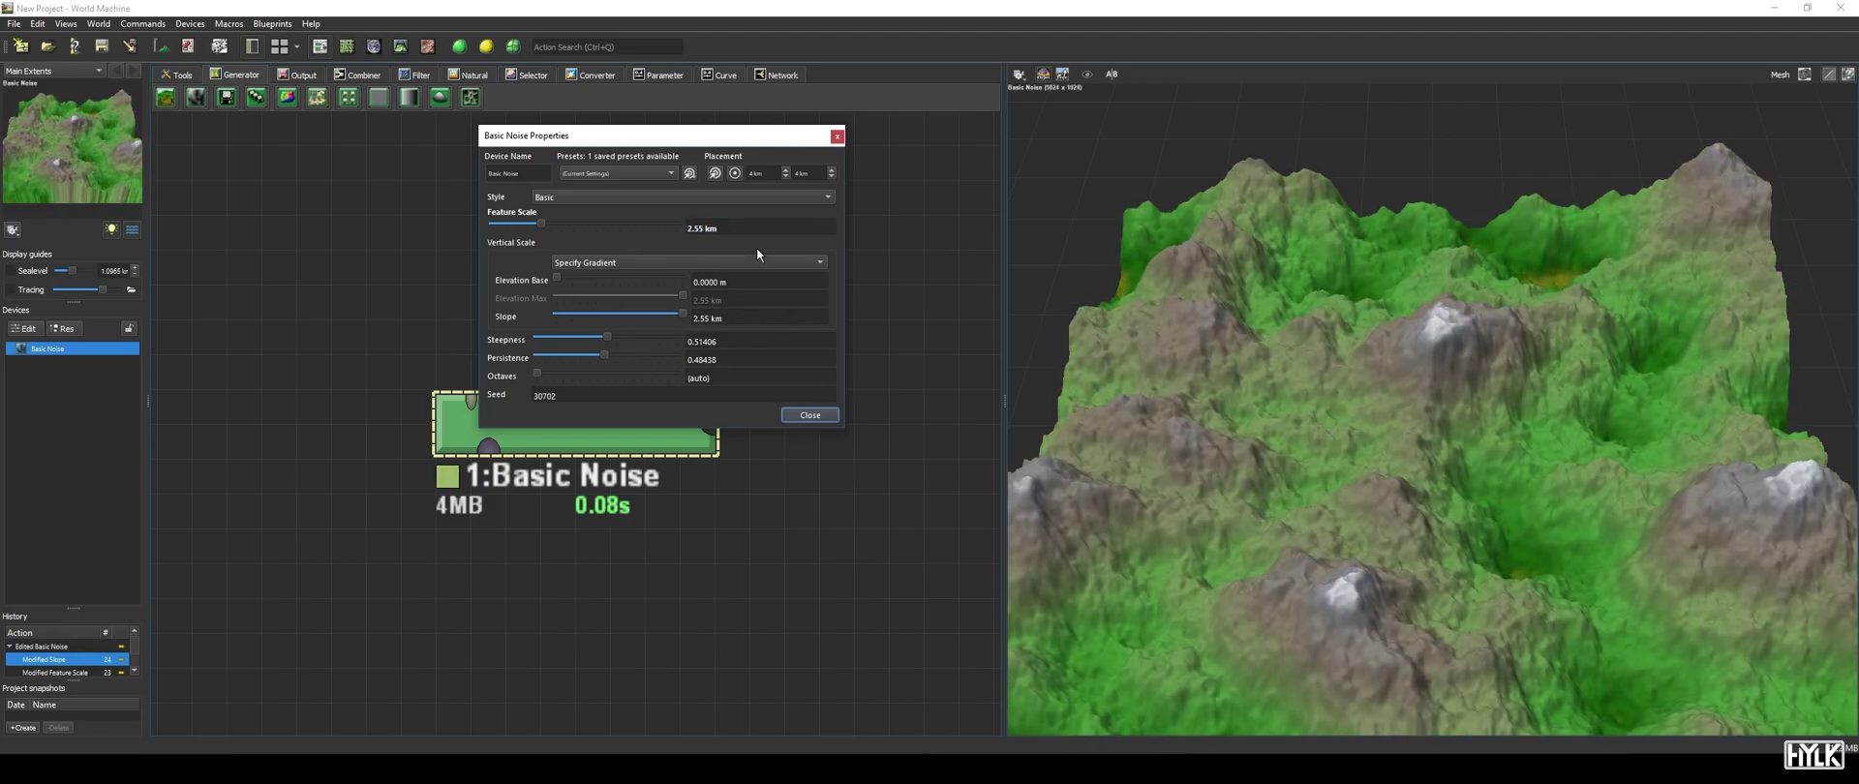
{"action": "left_click", "coordinate": [544, 225]}
{"action": "left_click_drag", "start_coordinate": [549, 227], "coordinate": [567, 222]}
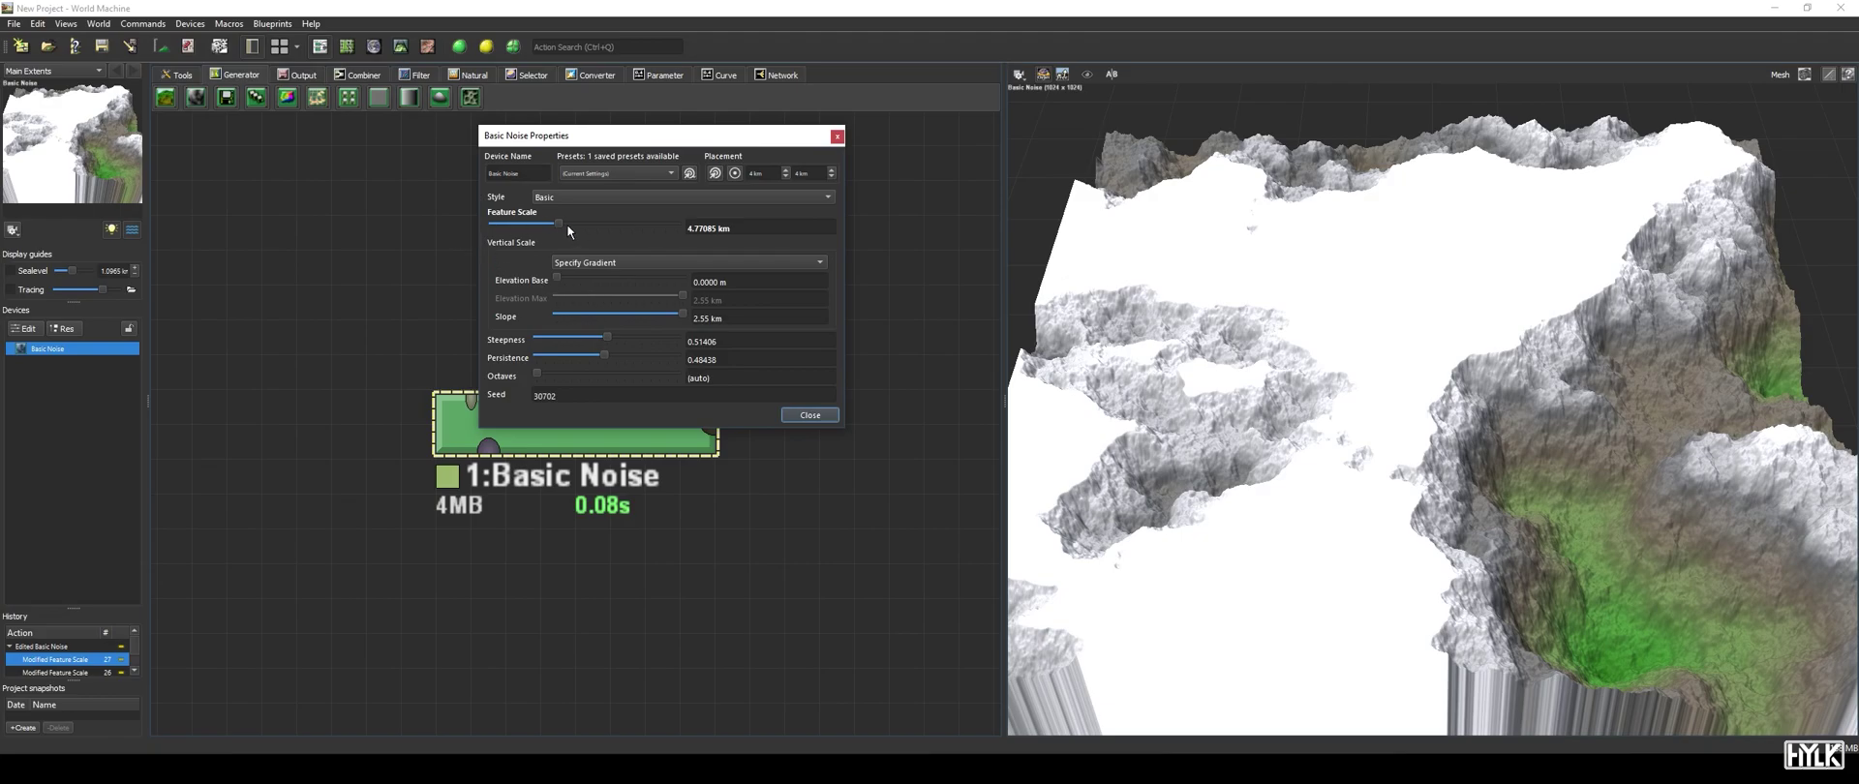
Lower the Feature Scale to roughly 533.5 m for a field of small, dense bumps.
{"action": "left_click_drag", "start_coordinate": [568, 227], "coordinate": [530, 240]}
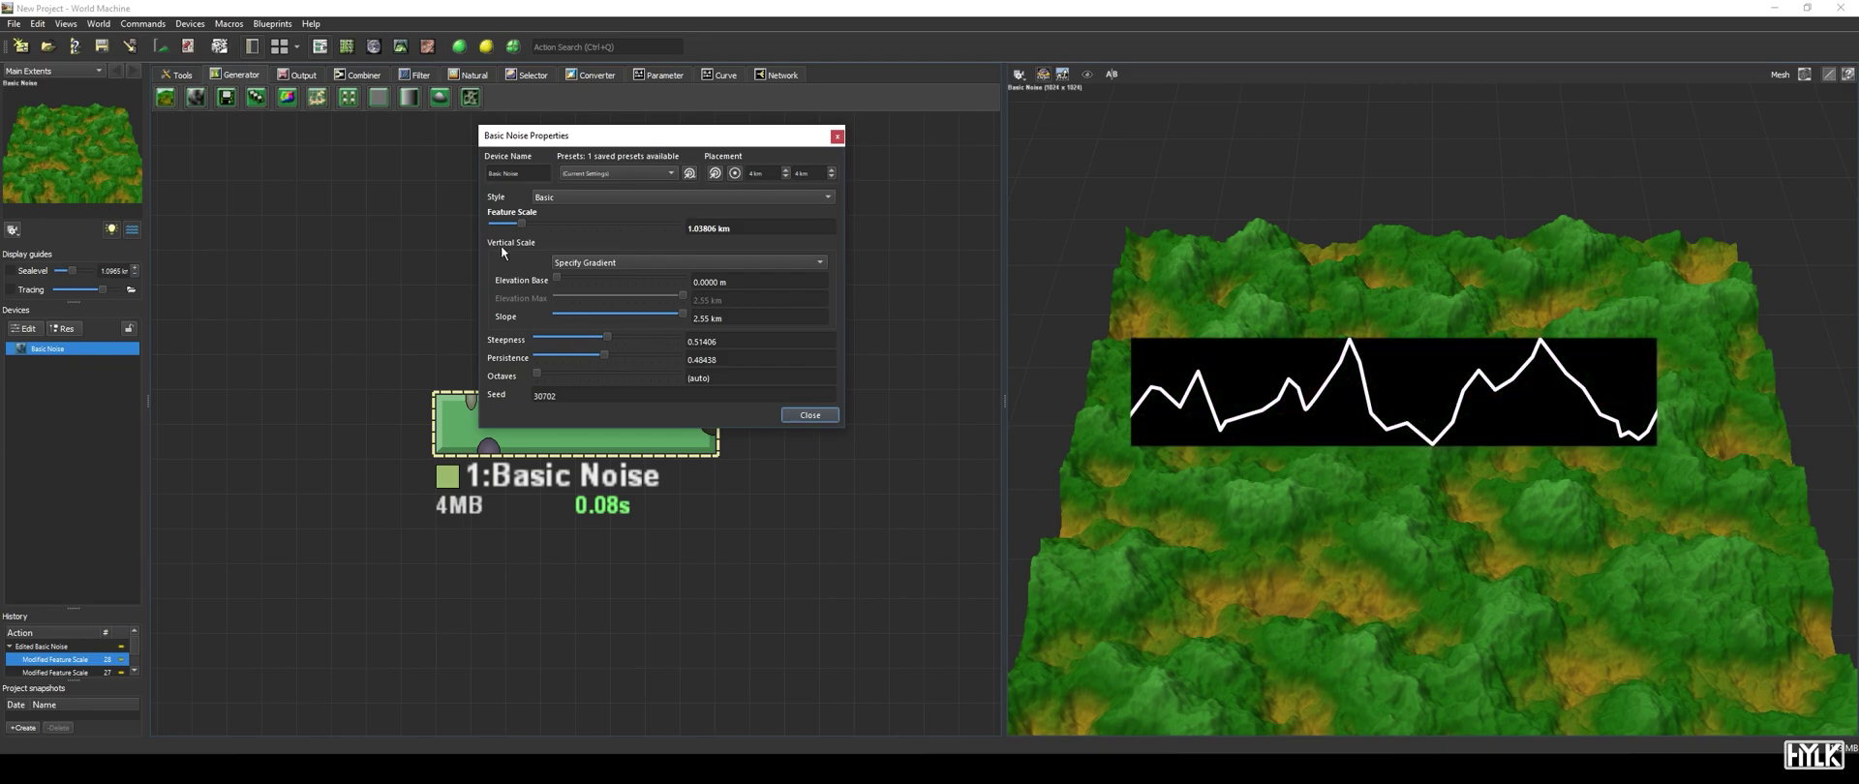
{"action": "mouse_move", "coordinate": [508, 236]}
{"action": "left_mouse_down"}
{"action": "mouse_move", "coordinate": [556, 233]}
{"action": "mouse_move", "coordinate": [517, 253]}
{"action": "left_mouse_up"}
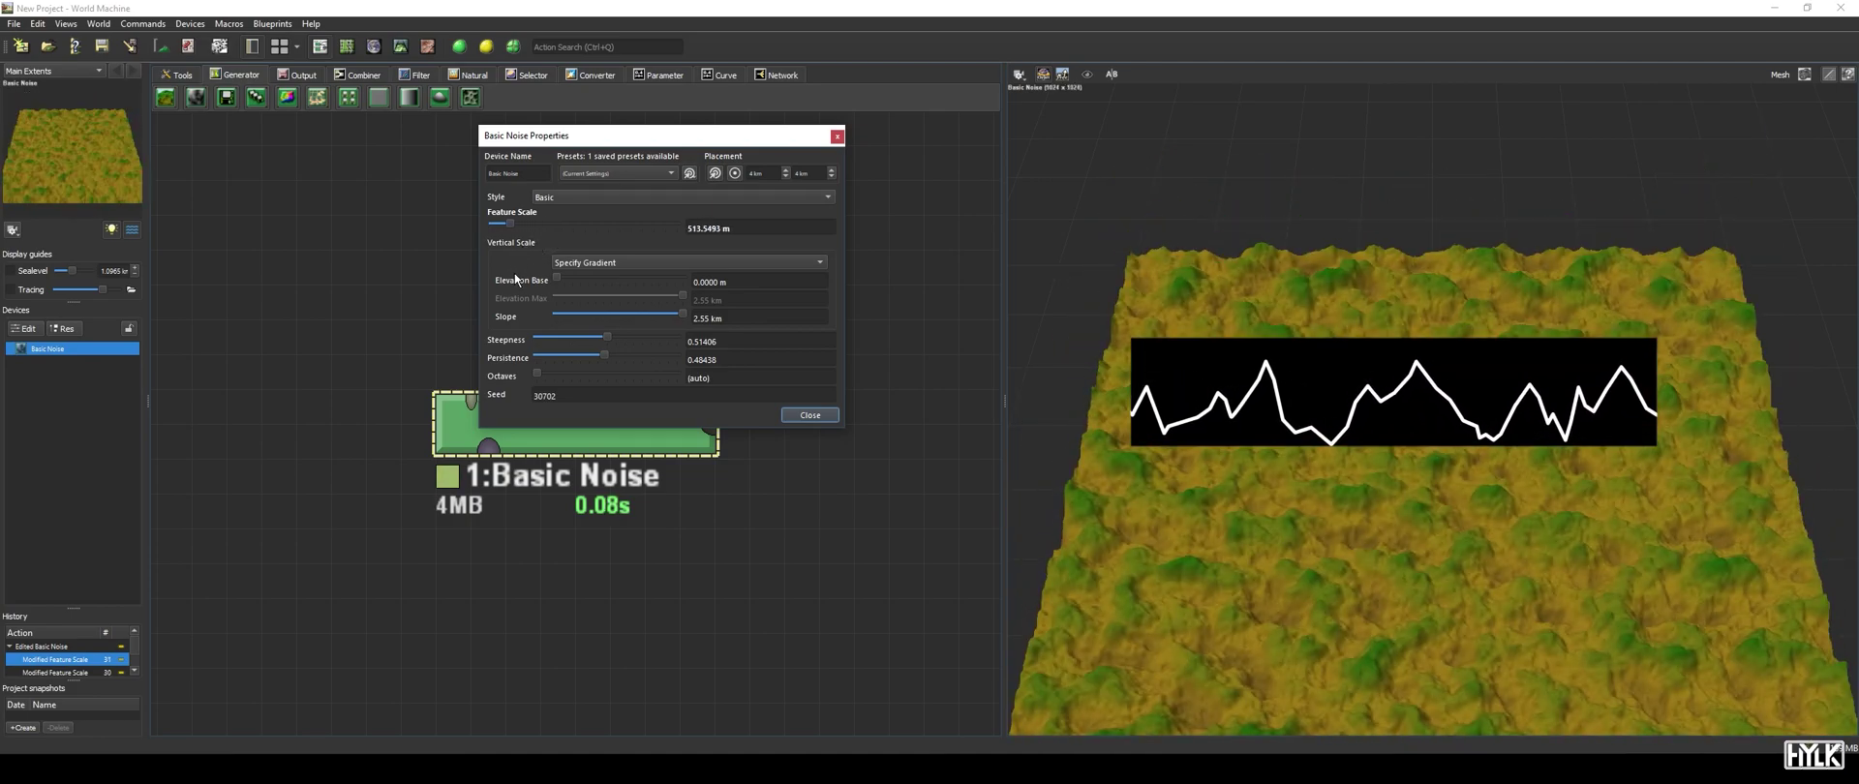
Switch Vertical Scale to Use Full Range, set Feature Scale to 7.76581 km, and close.
{"action": "left_click", "coordinate": [584, 263]}
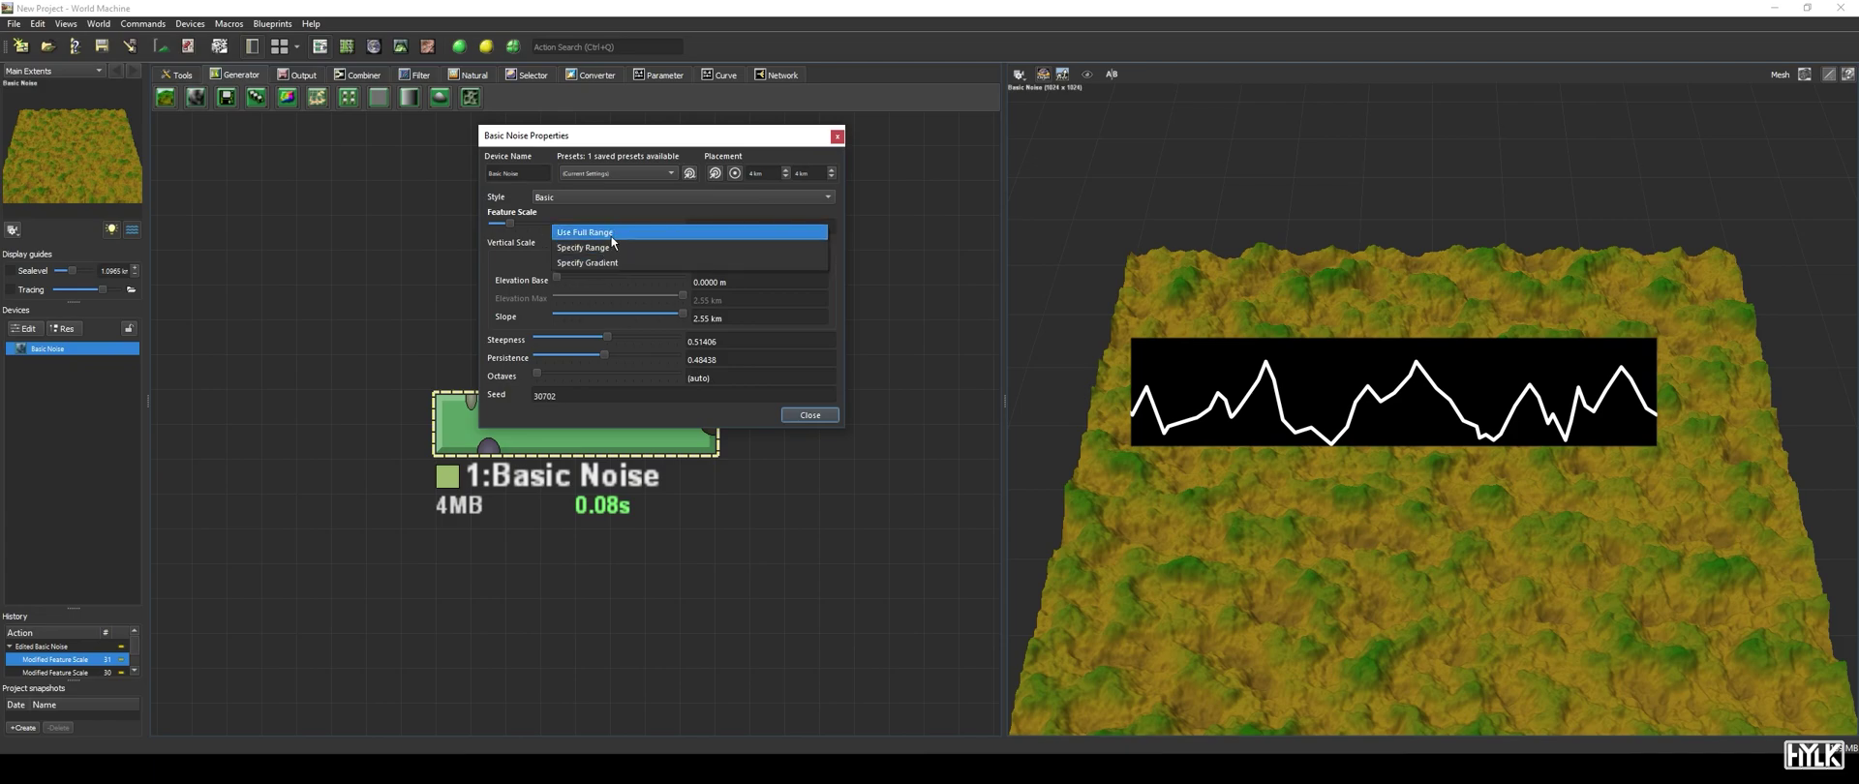
{"action": "left_click", "coordinate": [618, 237]}
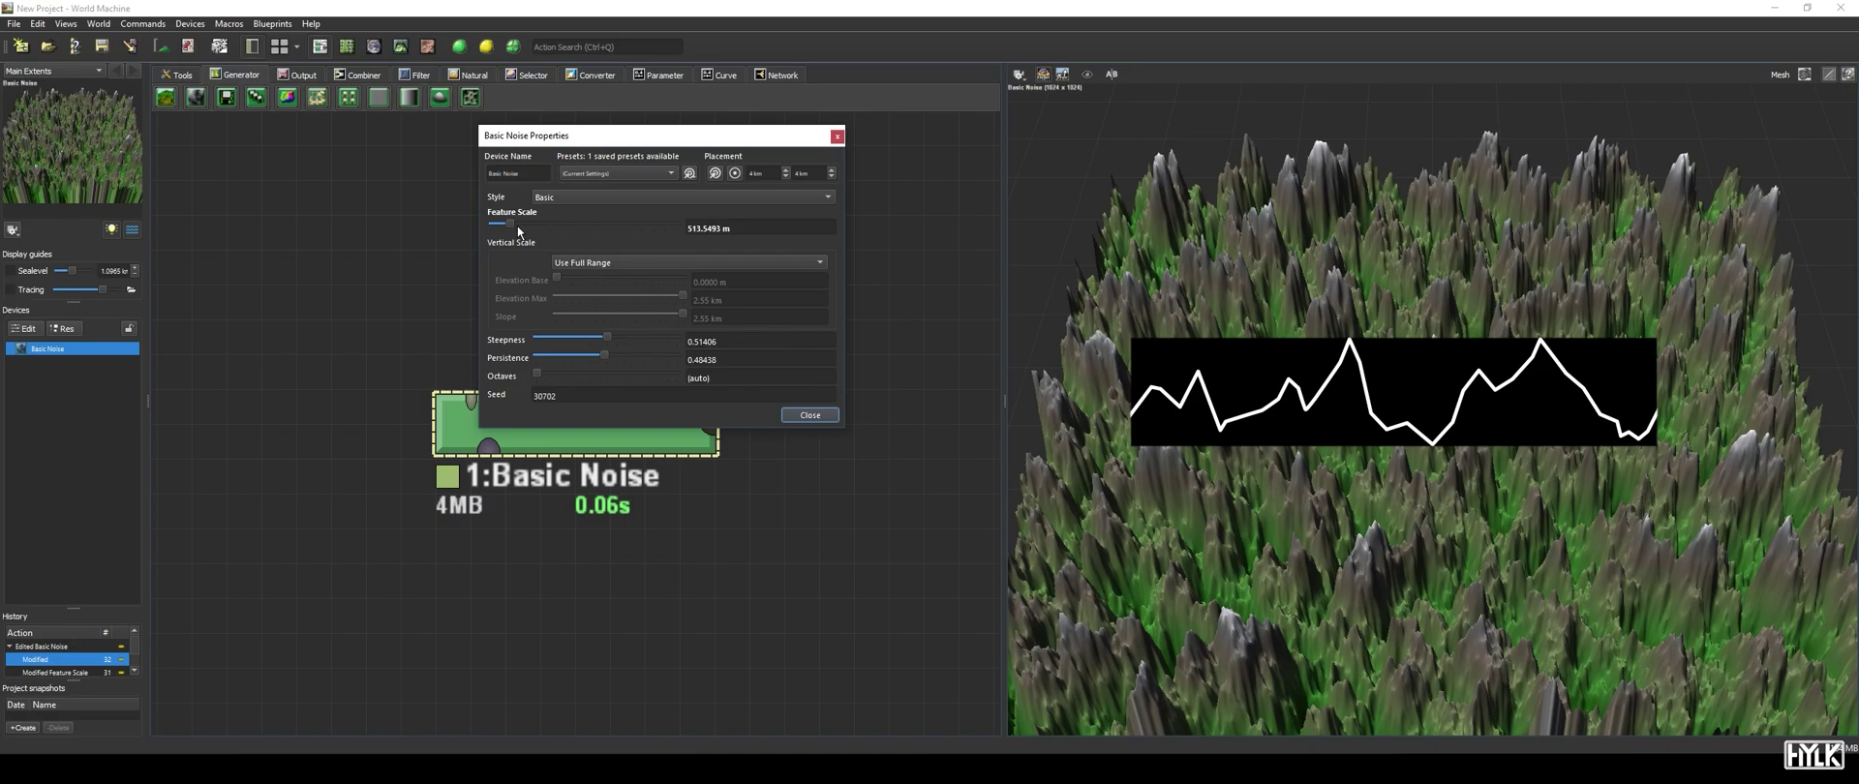
{"action": "left_click_drag", "start_coordinate": [517, 227], "coordinate": [578, 246]}
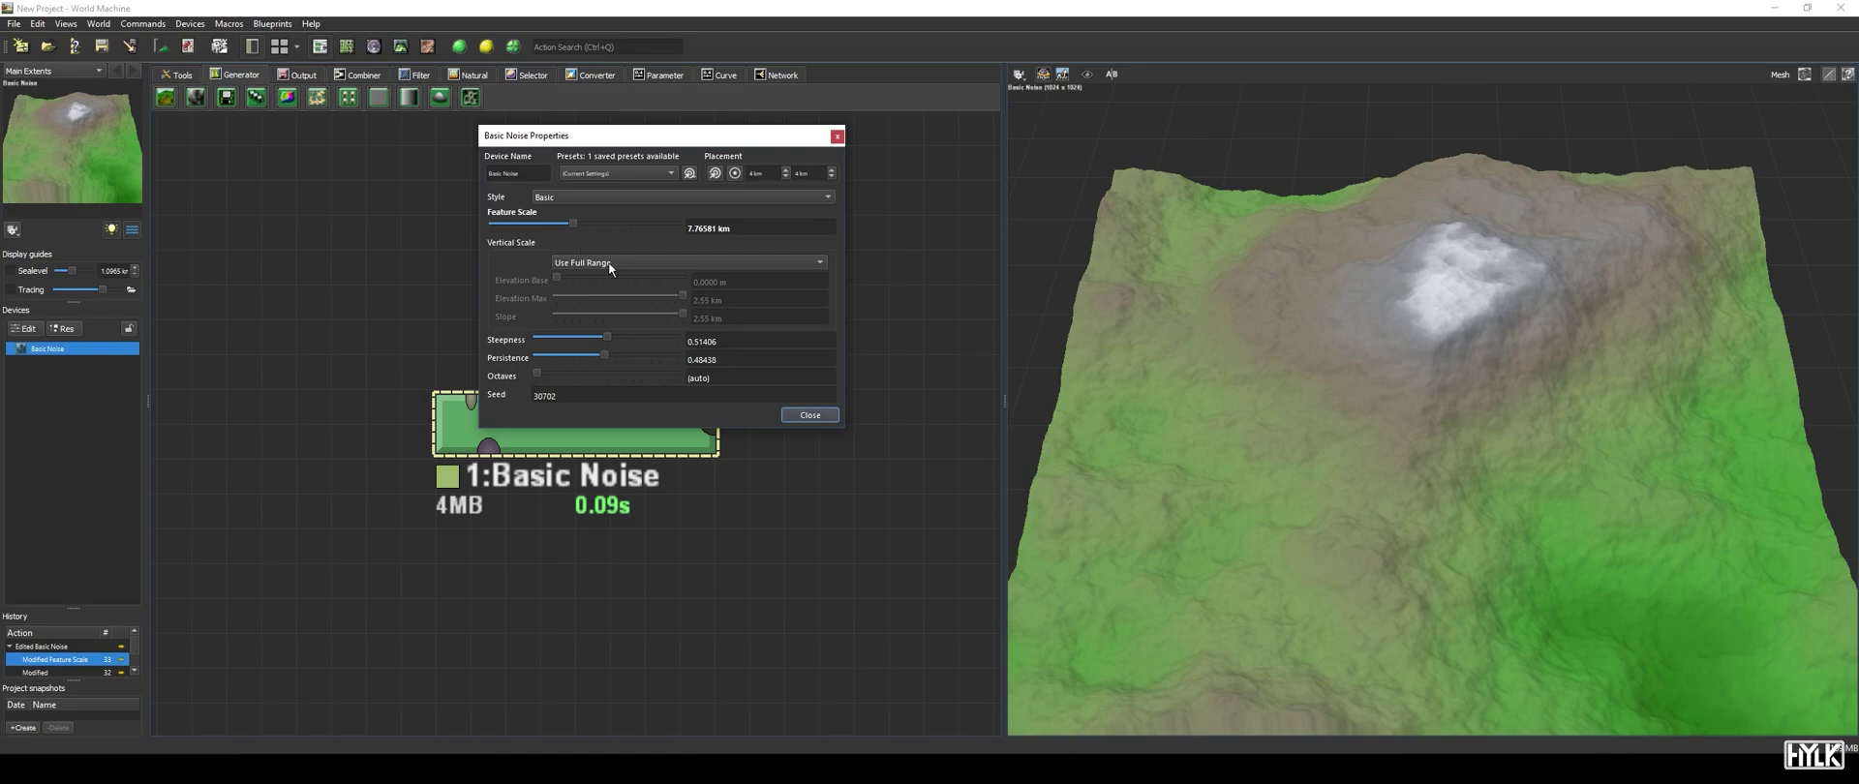
{"action": "left_click", "coordinate": [806, 416]}
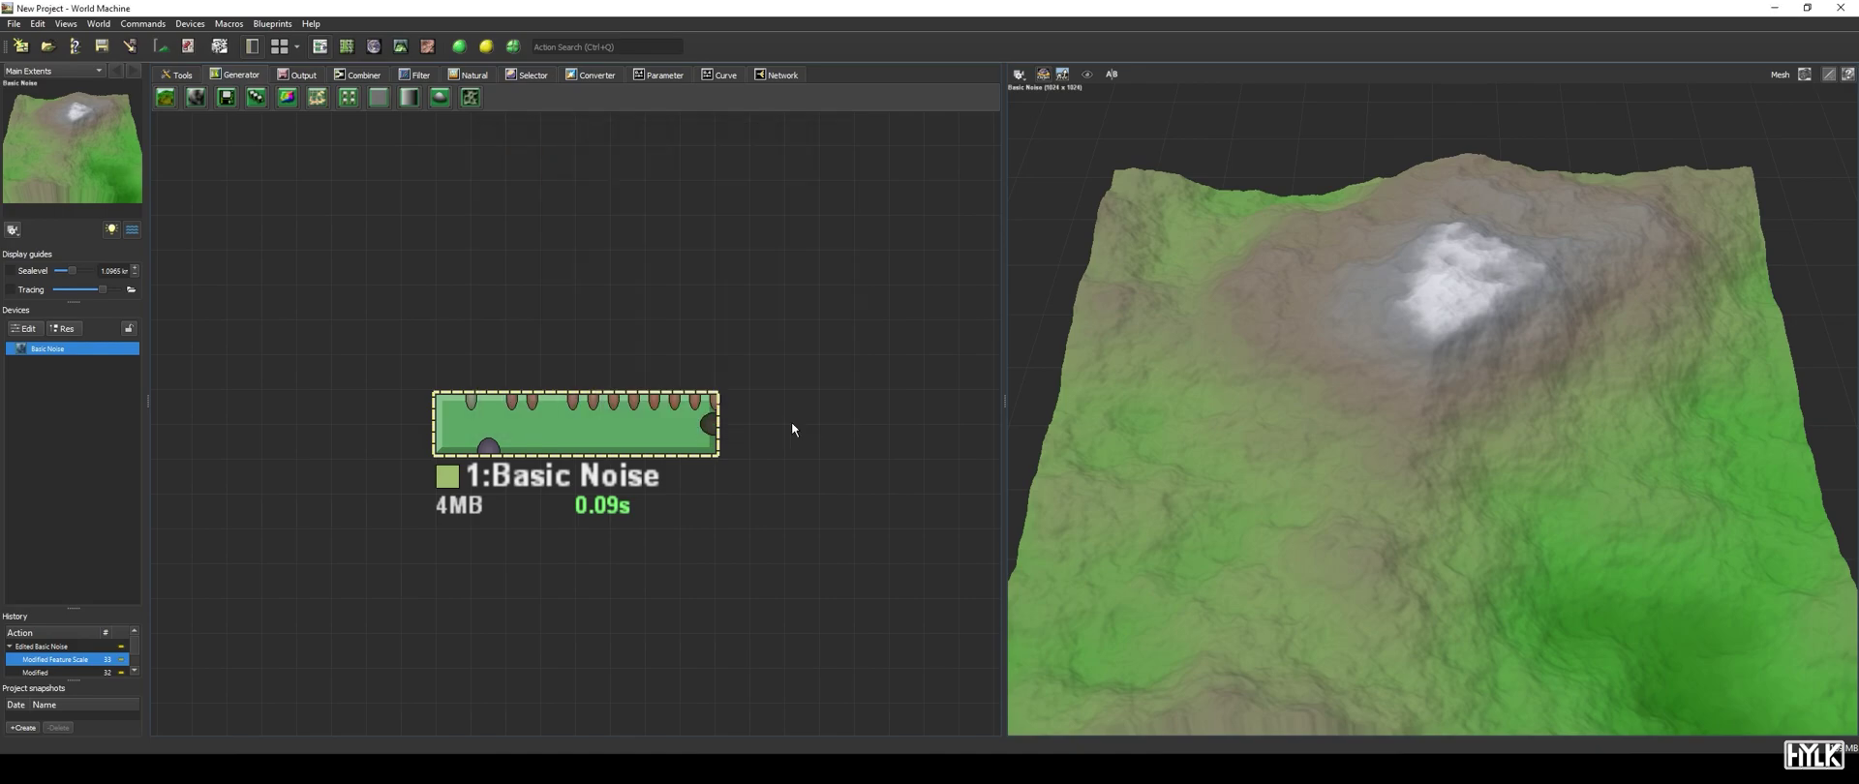
Add a Voronoi generator beside Basic Noise and open its properties (Feature Scale 8 km, Style F1).
{"action": "left_click", "coordinate": [470, 96]}
{"action": "left_click", "coordinate": [612, 237]}
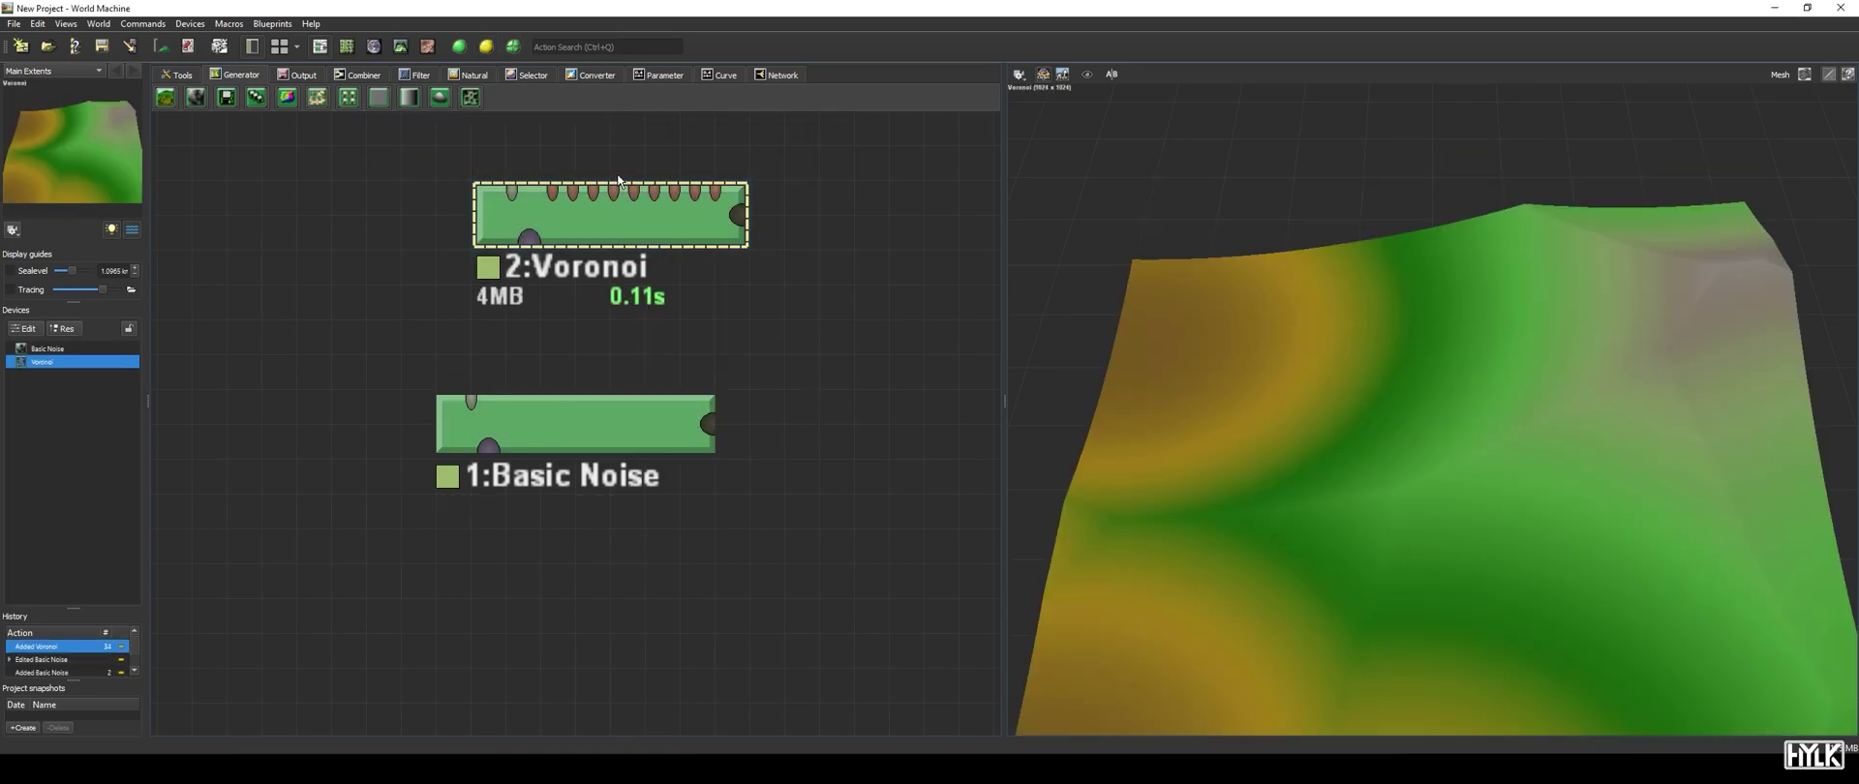
{"action": "double_click", "coordinate": [611, 218]}
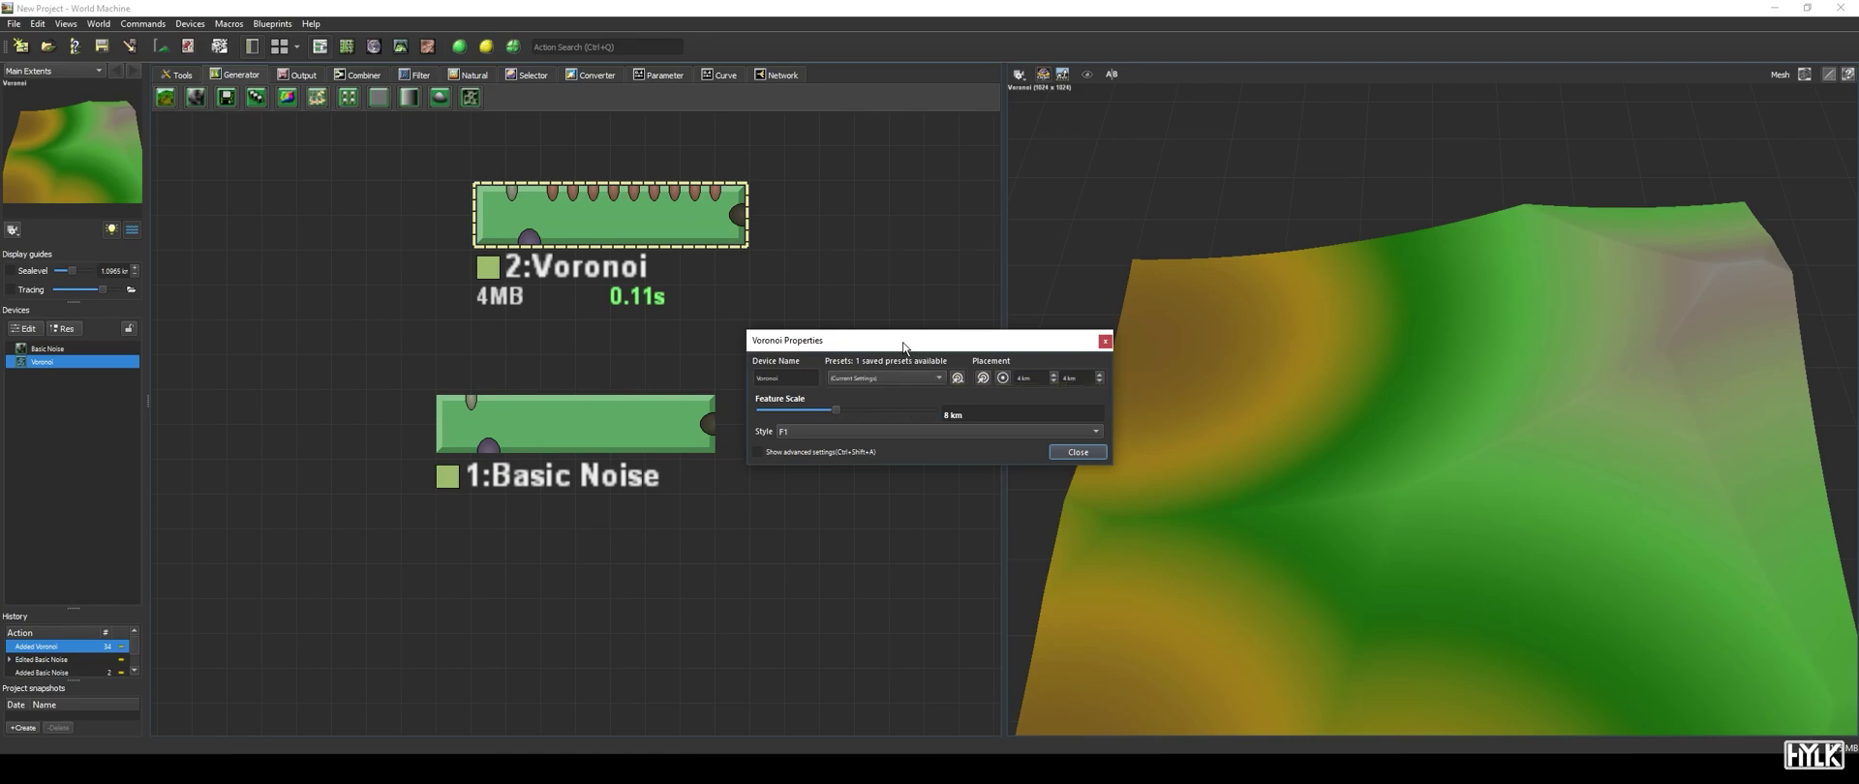
{"action": "left_click_drag", "start_coordinate": [904, 340], "coordinate": [691, 246]}
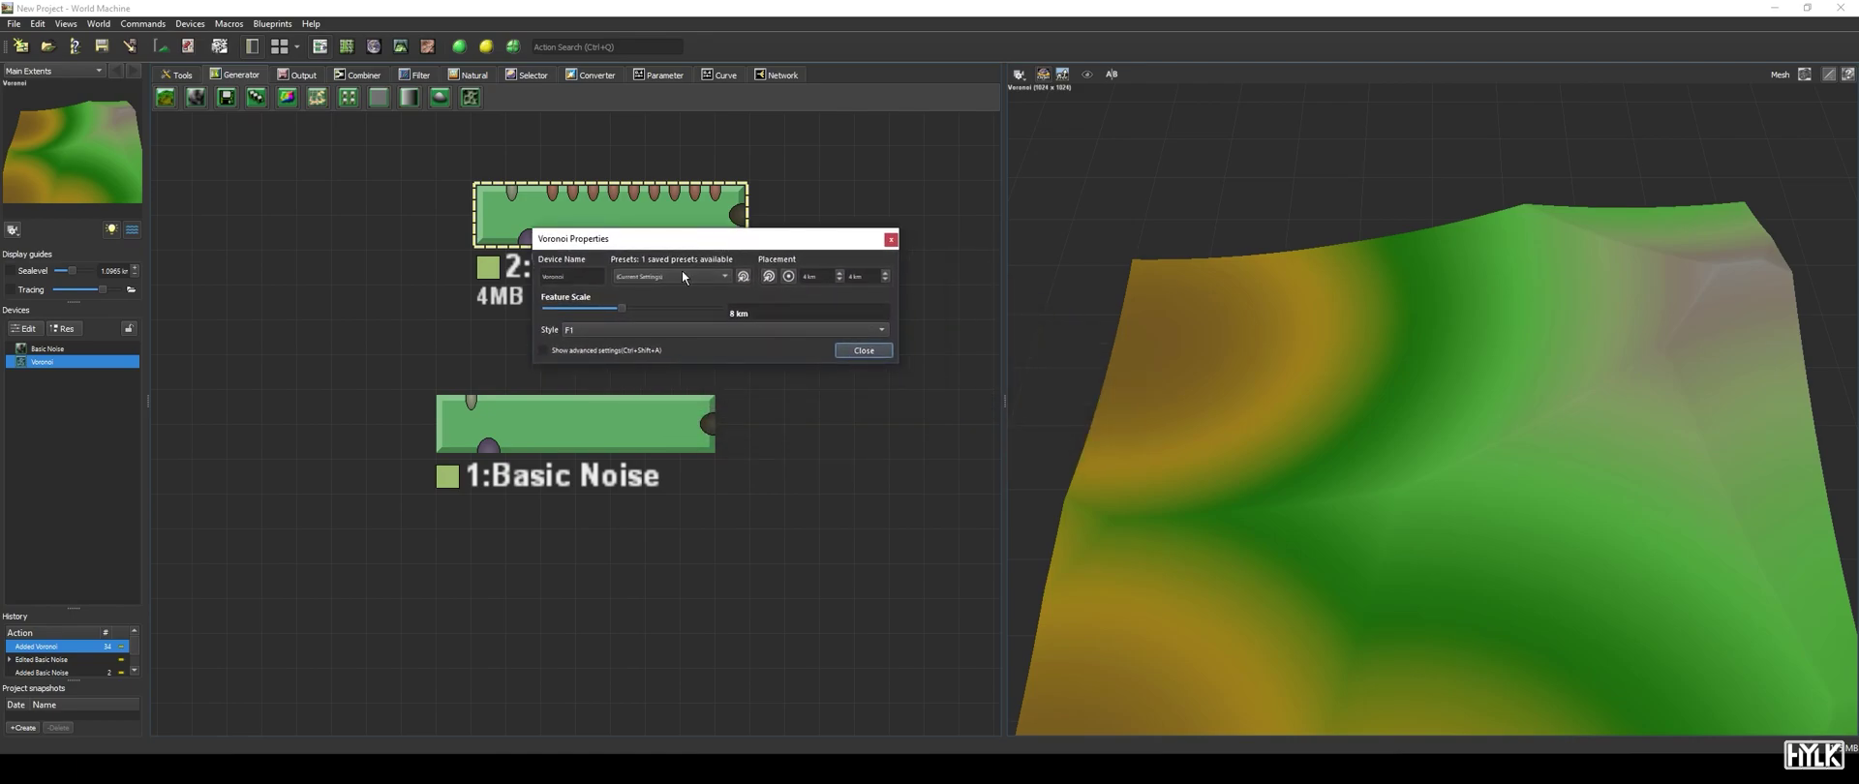
Show the Voronoi's advanced settings and lower Feature Scale to 2.87793 km.
{"action": "left_click", "coordinate": [548, 352]}
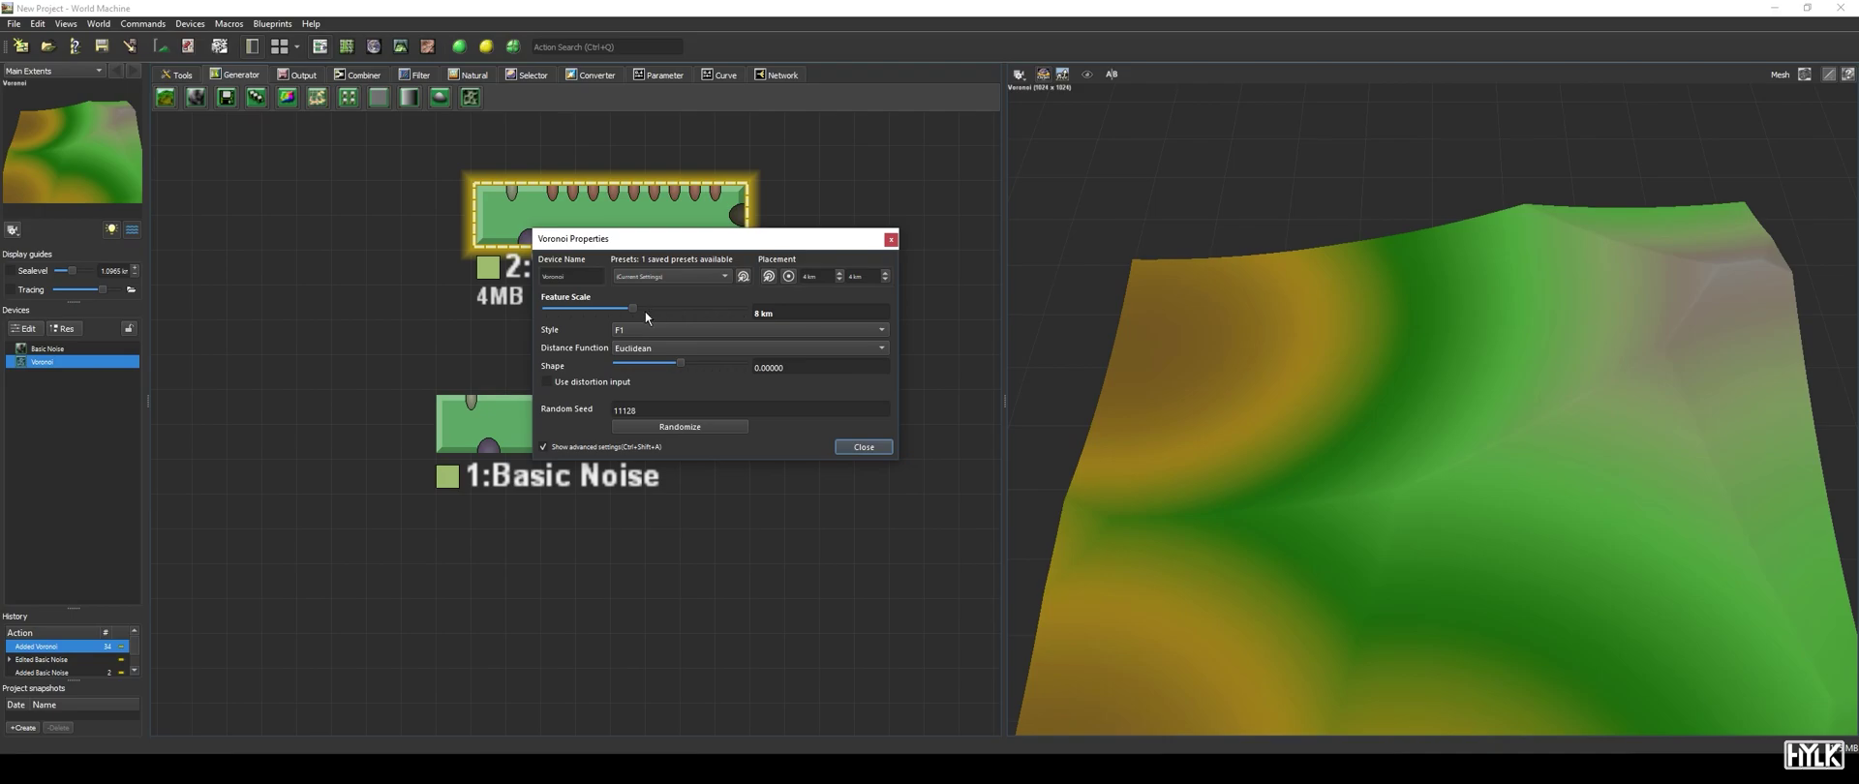
{"action": "left_click_drag", "start_coordinate": [638, 314], "coordinate": [608, 343]}
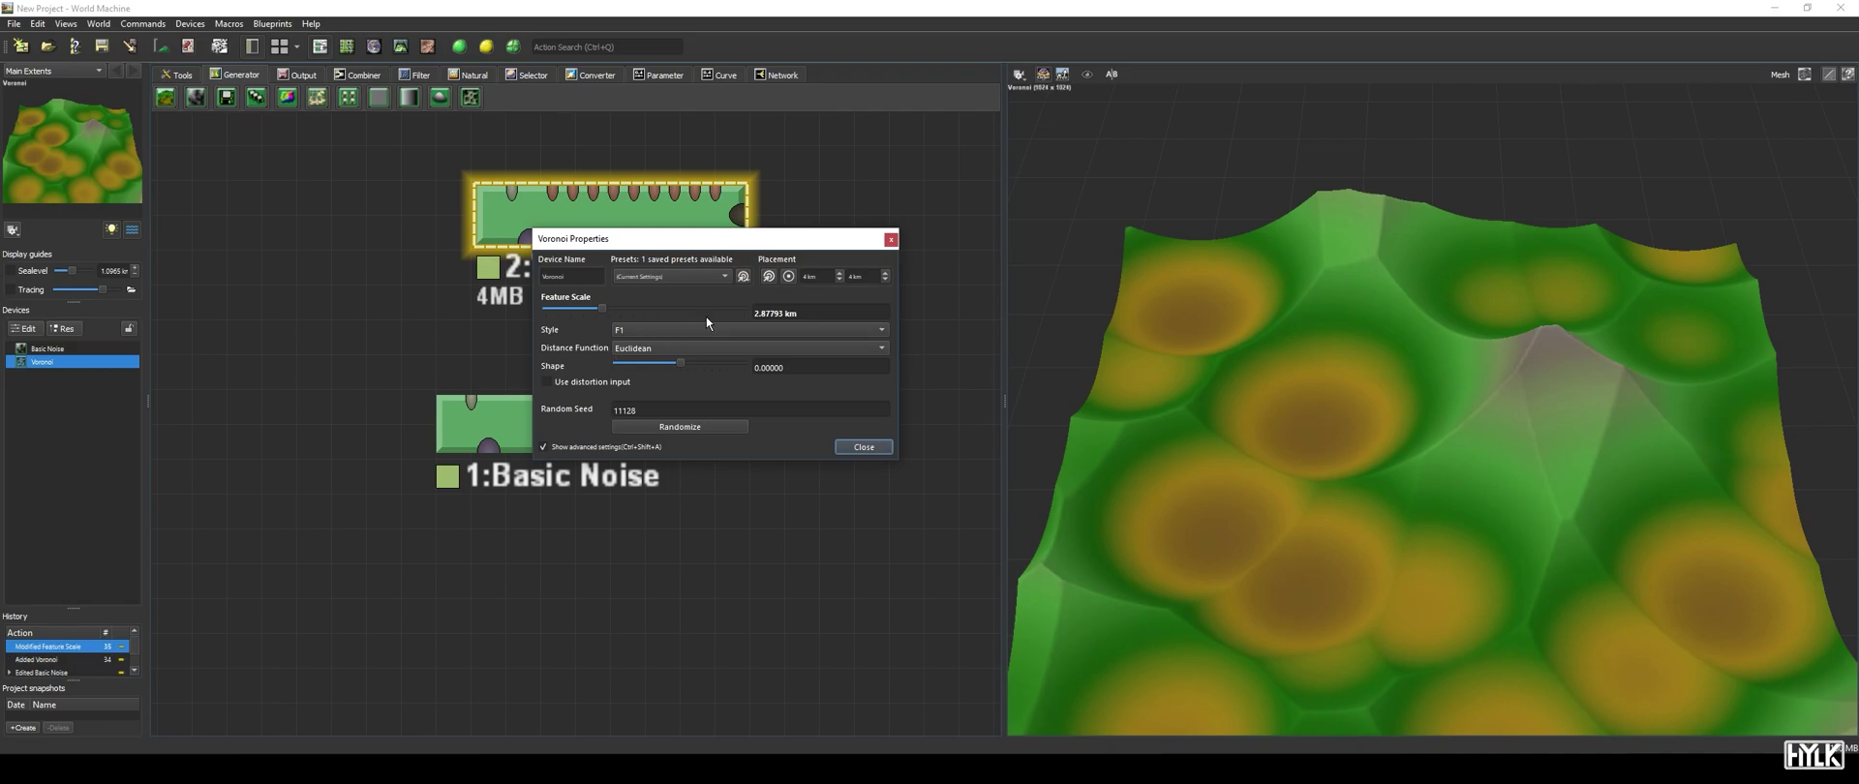
Try the Voronoi styles F2 and F3.
{"action": "left_click", "coordinate": [648, 334]}
{"action": "key", "text": "Down"}
{"action": "key", "text": "Down"}
{"action": "key", "text": "Down"}
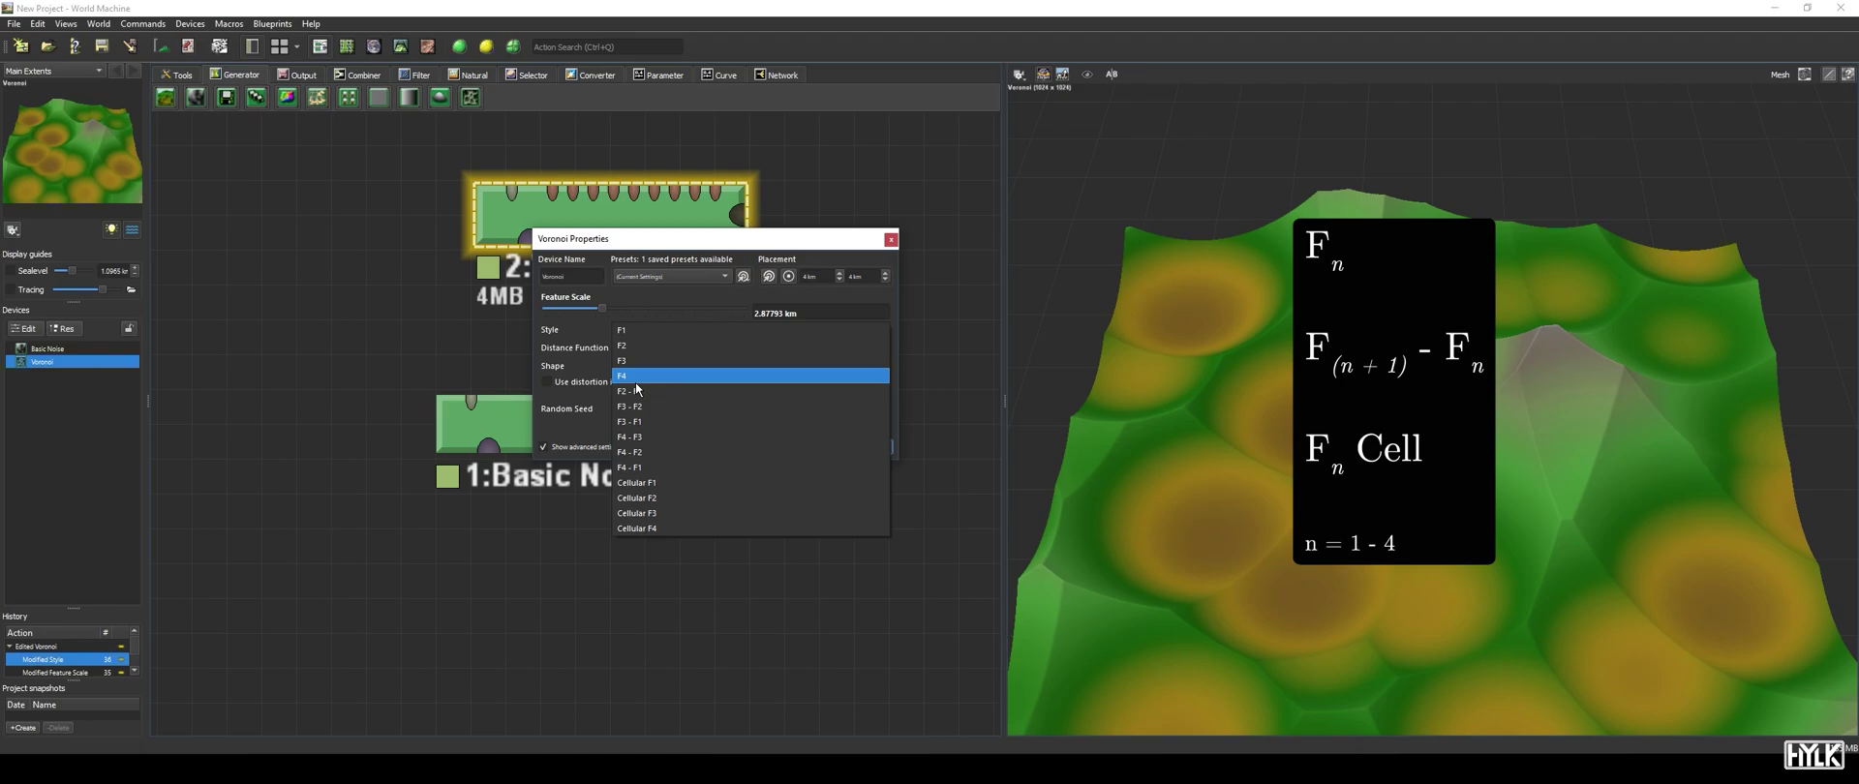
{"action": "key", "text": "Down"}
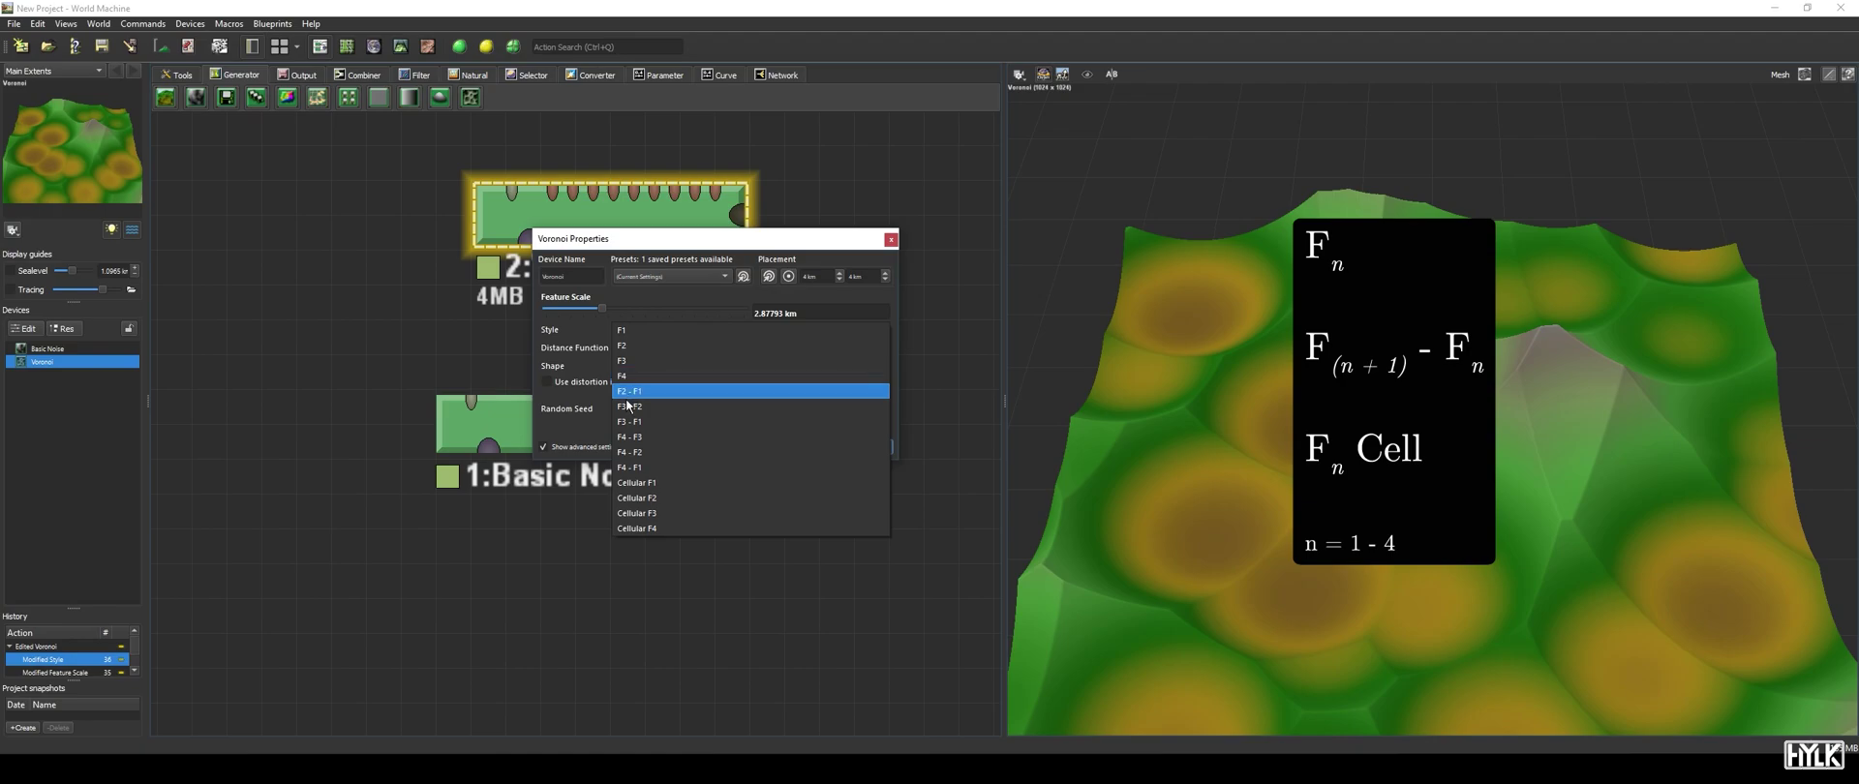
{"action": "left_click", "coordinate": [636, 344]}
{"action": "left_click", "coordinate": [642, 340]}
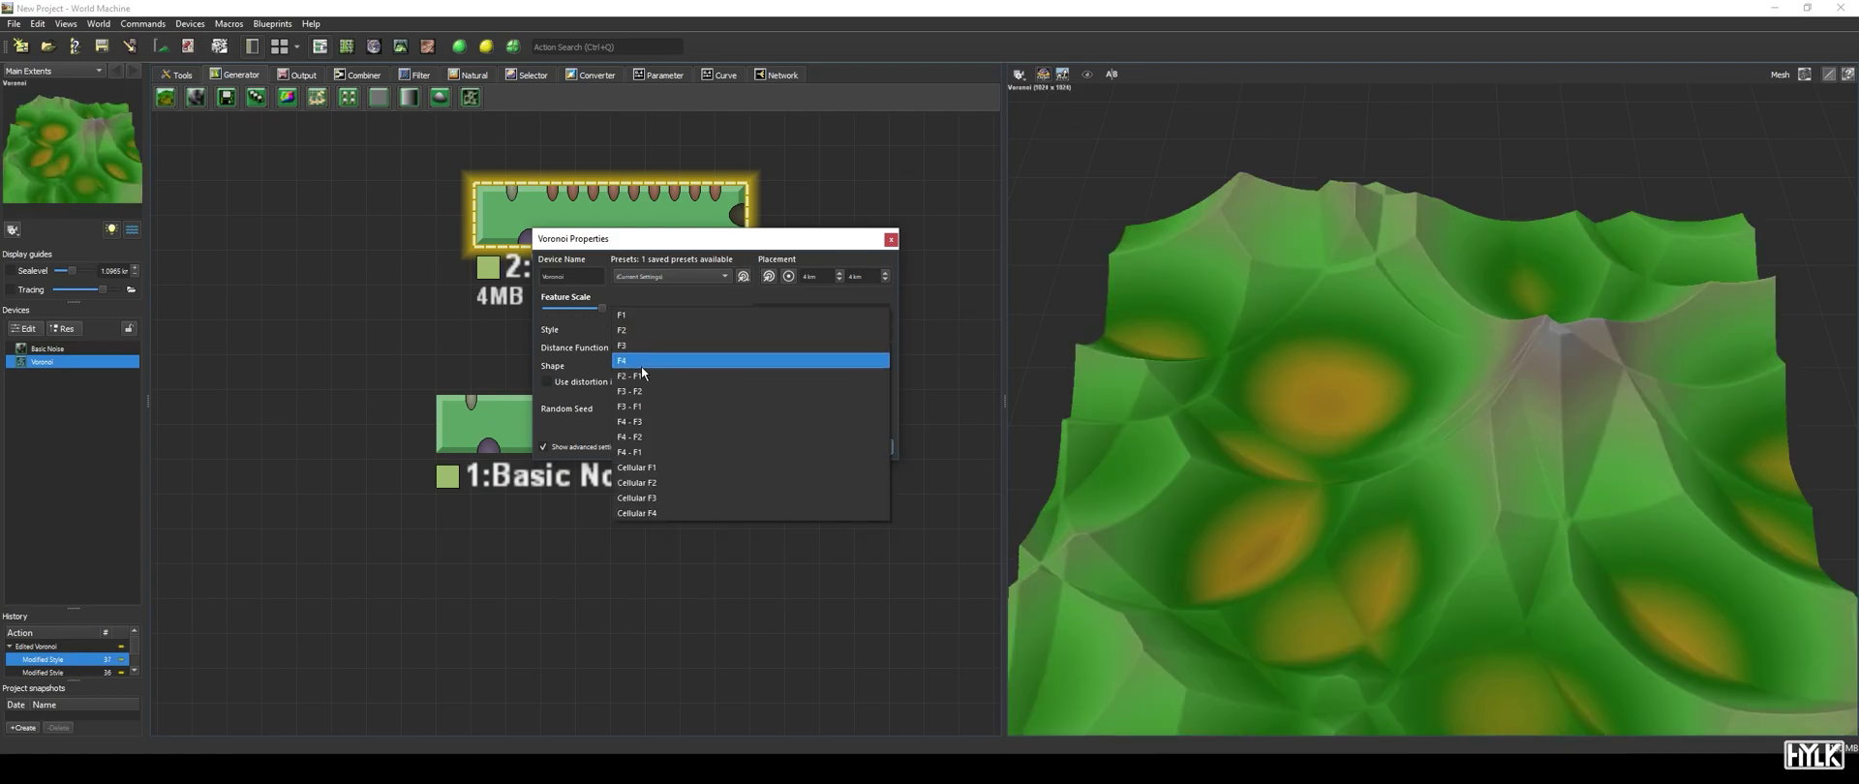
{"action": "left_click", "coordinate": [643, 350]}
{"action": "left_click", "coordinate": [648, 334]}
{"action": "left_click", "coordinate": [647, 350]}
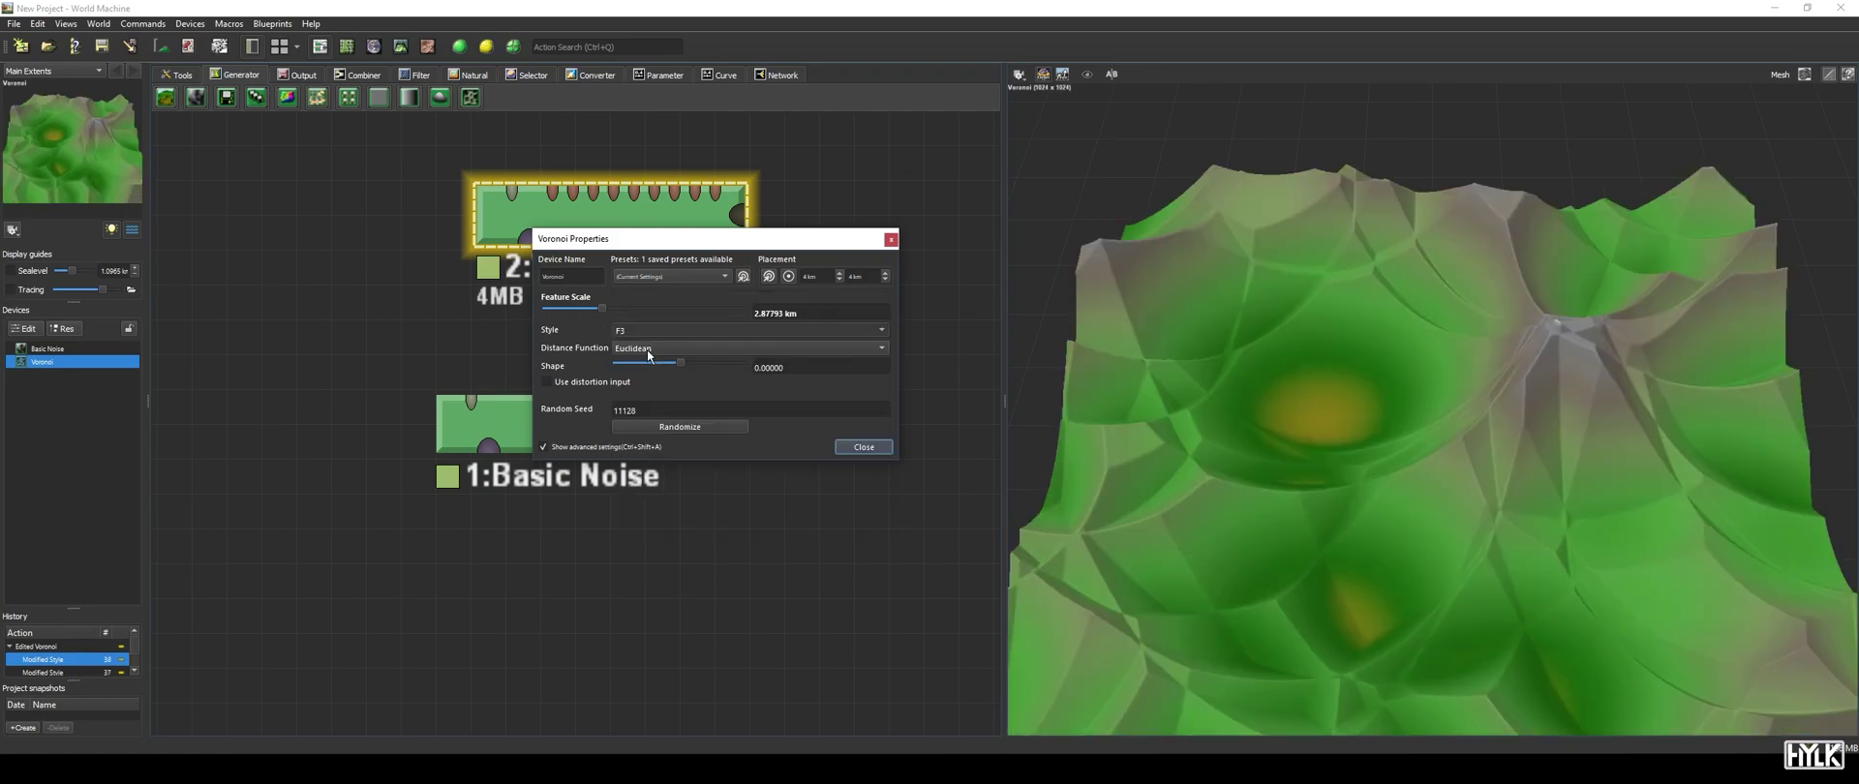
Try style F4, then settle on F2 - F1 for ridged cells.
{"action": "left_click", "coordinate": [632, 331]}
{"action": "left_click", "coordinate": [617, 341]}
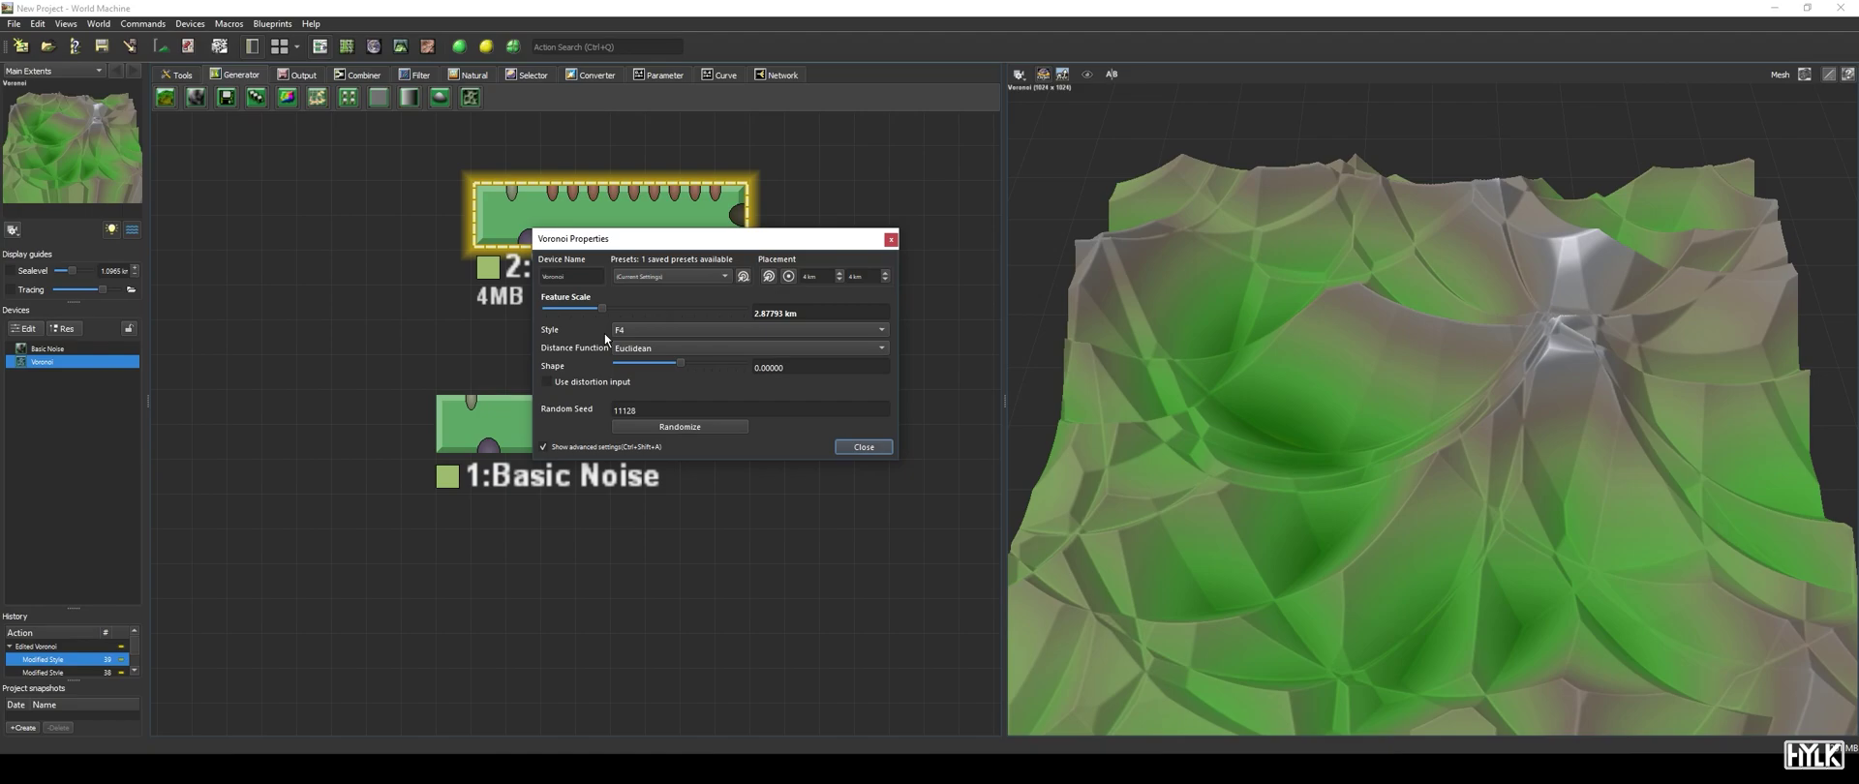
{"action": "left_click", "coordinate": [625, 330]}
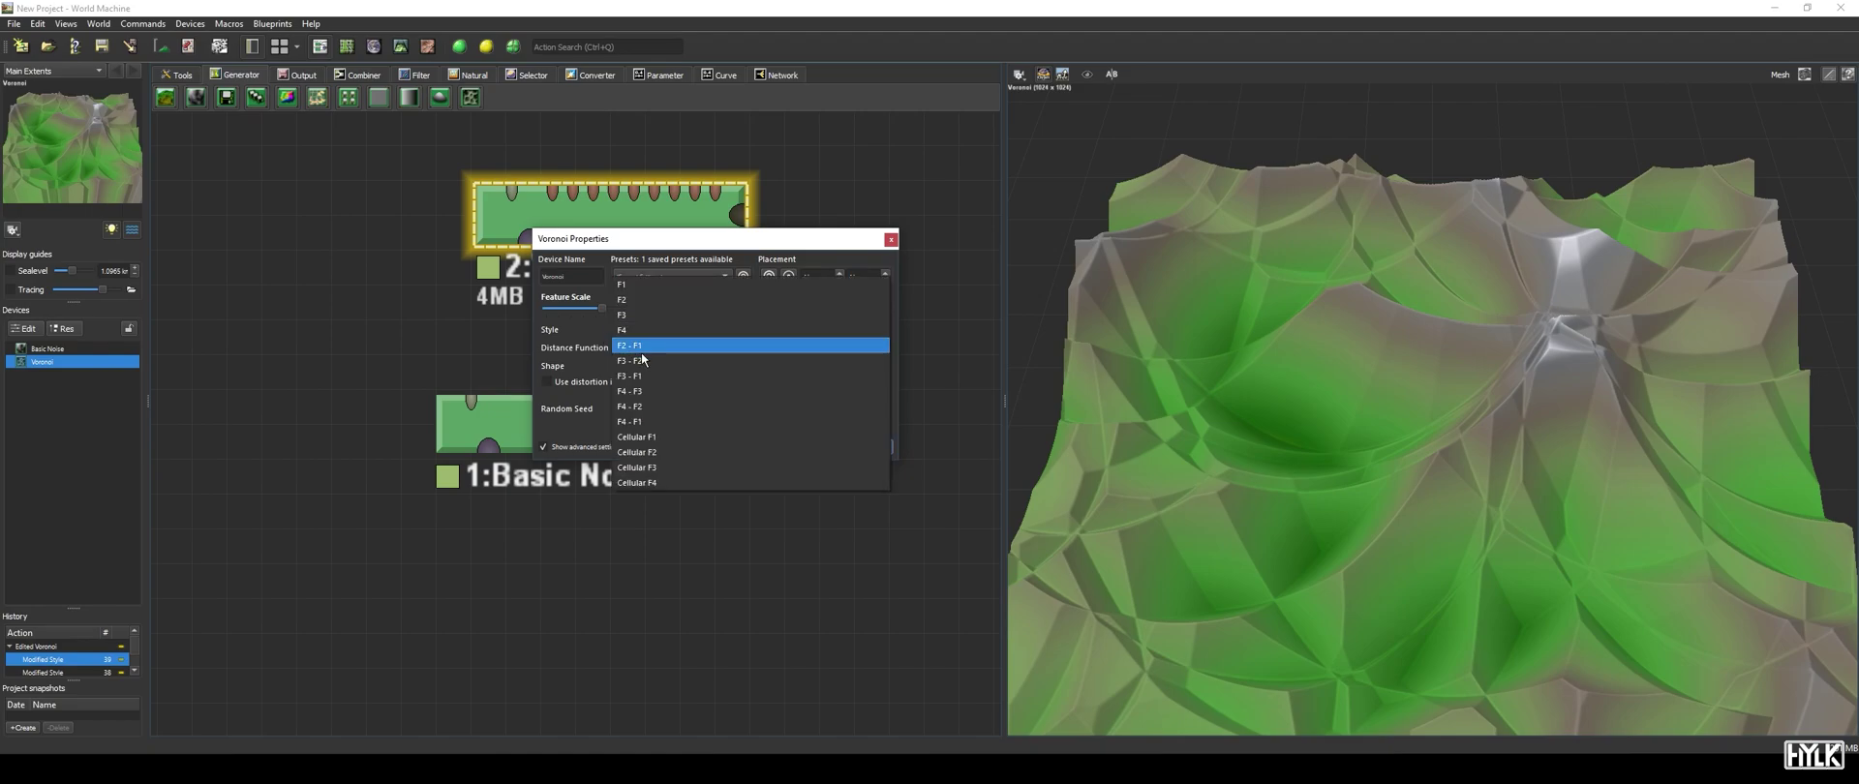
{"action": "left_click", "coordinate": [628, 351]}
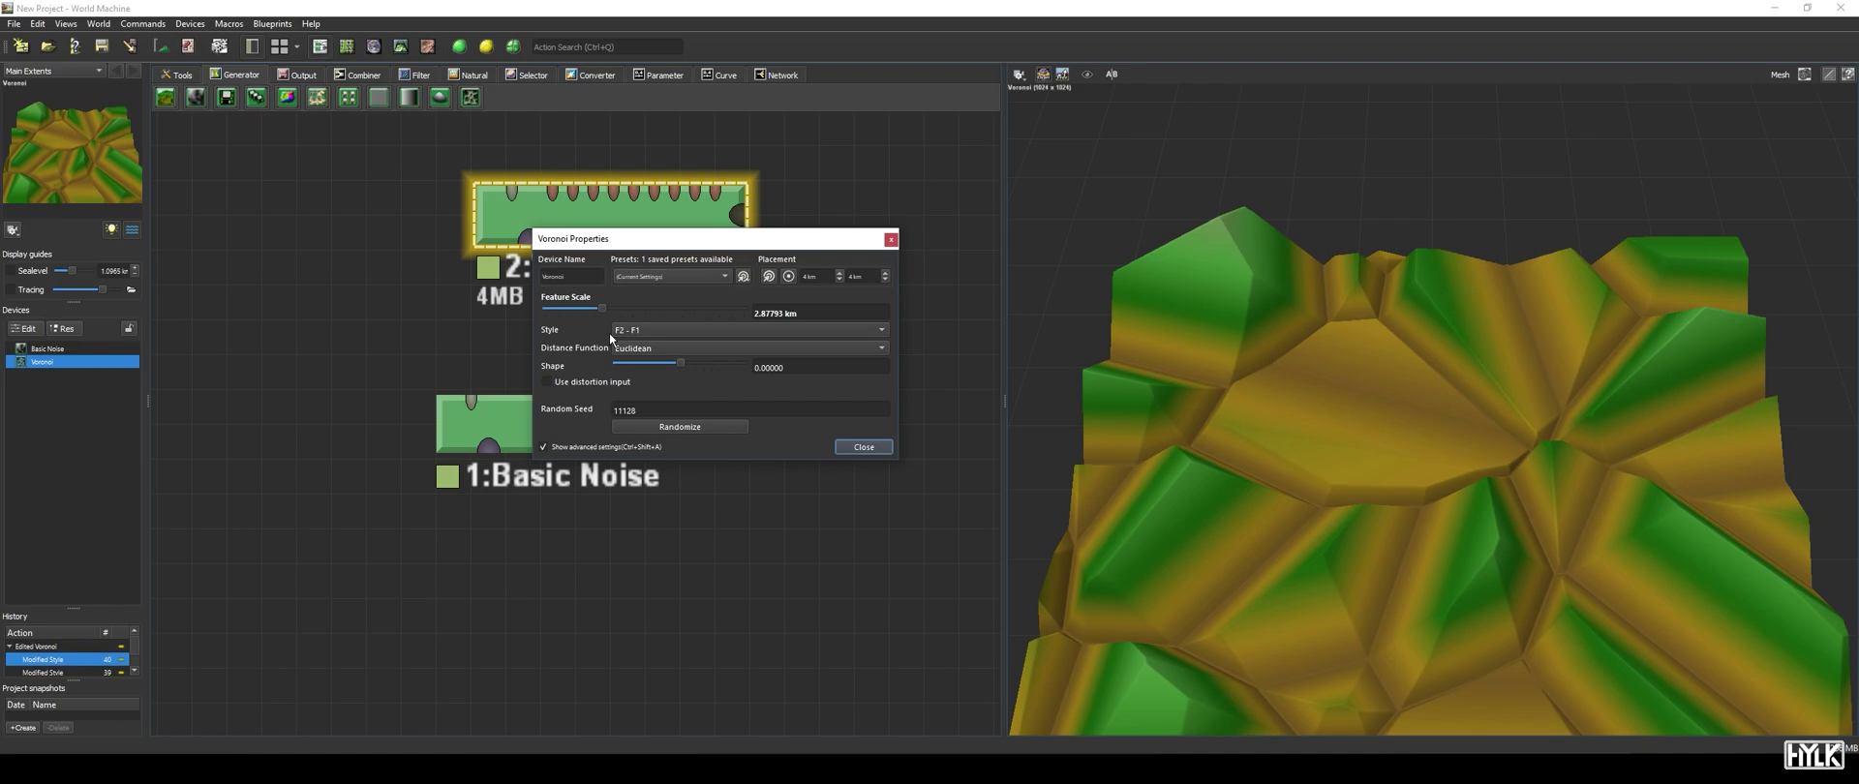
Try the Cellular F1 plateau style, then set the Voronoi style back to F1.
{"action": "left_click", "coordinate": [683, 330]}
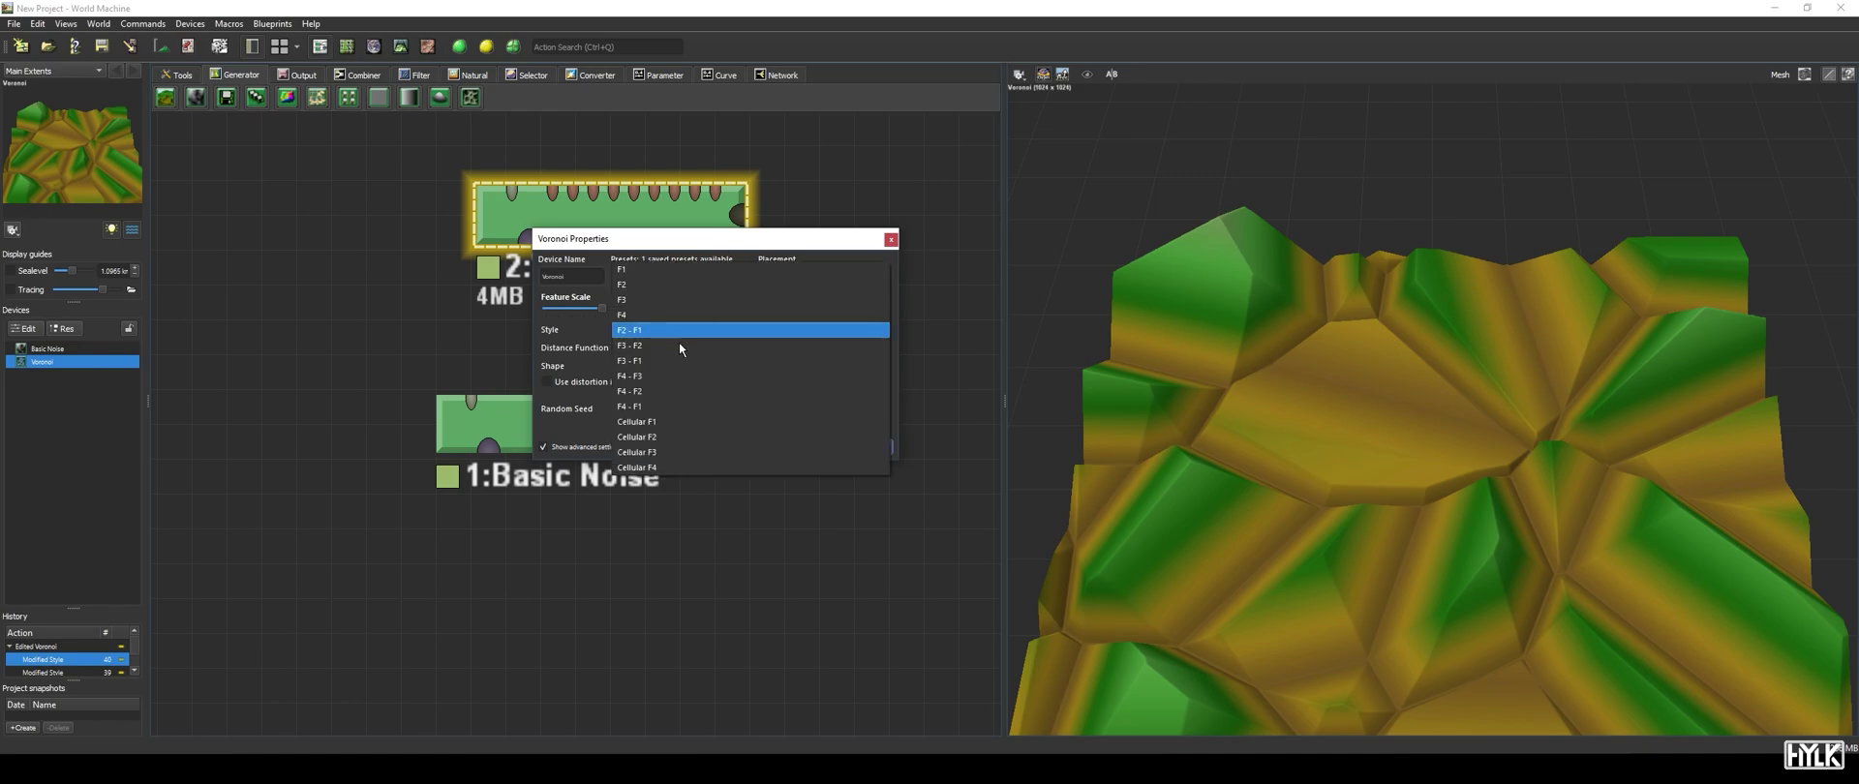
{"action": "left_click", "coordinate": [663, 431]}
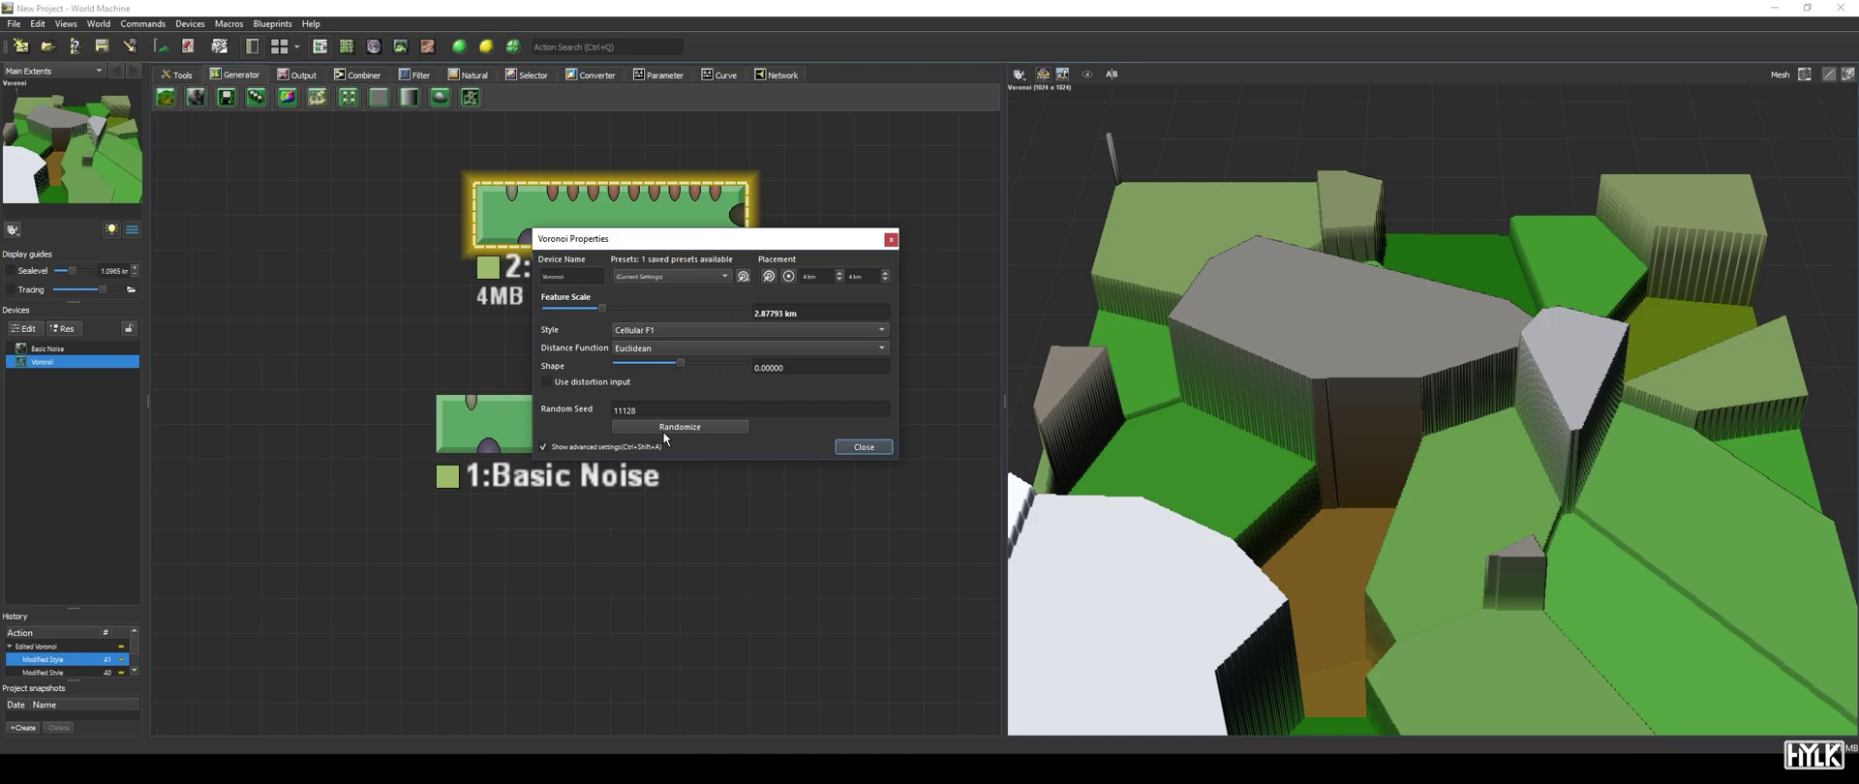
{"action": "left_click", "coordinate": [676, 331]}
{"action": "left_click", "coordinate": [654, 206]}
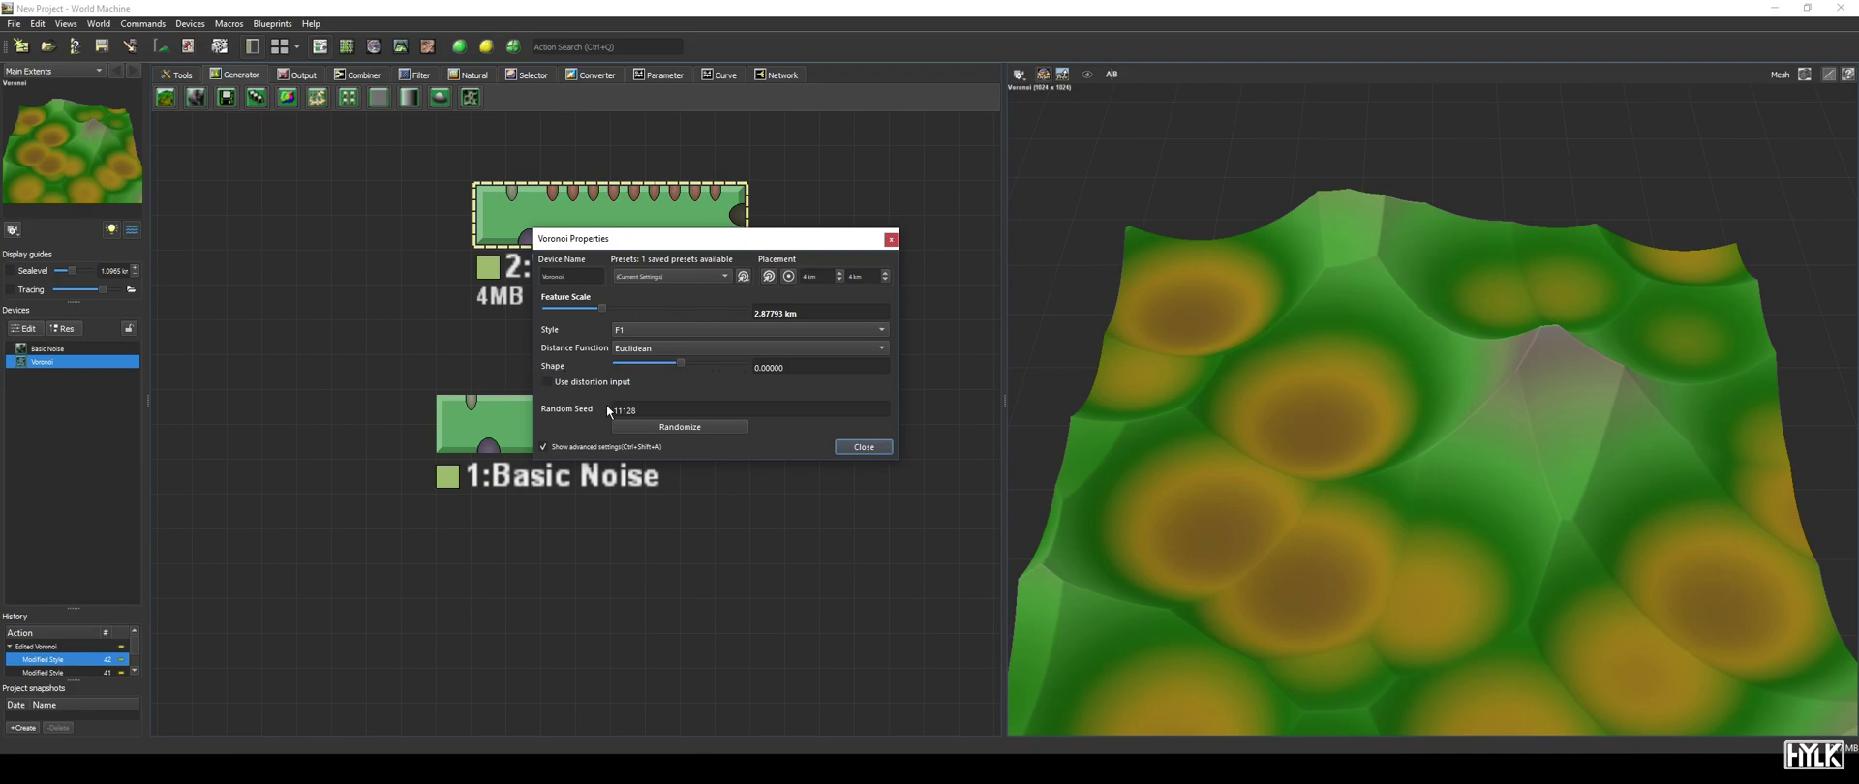
Try the Manhattan, Alternate #1 and Alternate #2 distance functions, then settle on Euclidean.
{"action": "left_click", "coordinate": [658, 353]}
{"action": "left_click", "coordinate": [659, 357]}
{"action": "left_click", "coordinate": [661, 352]}
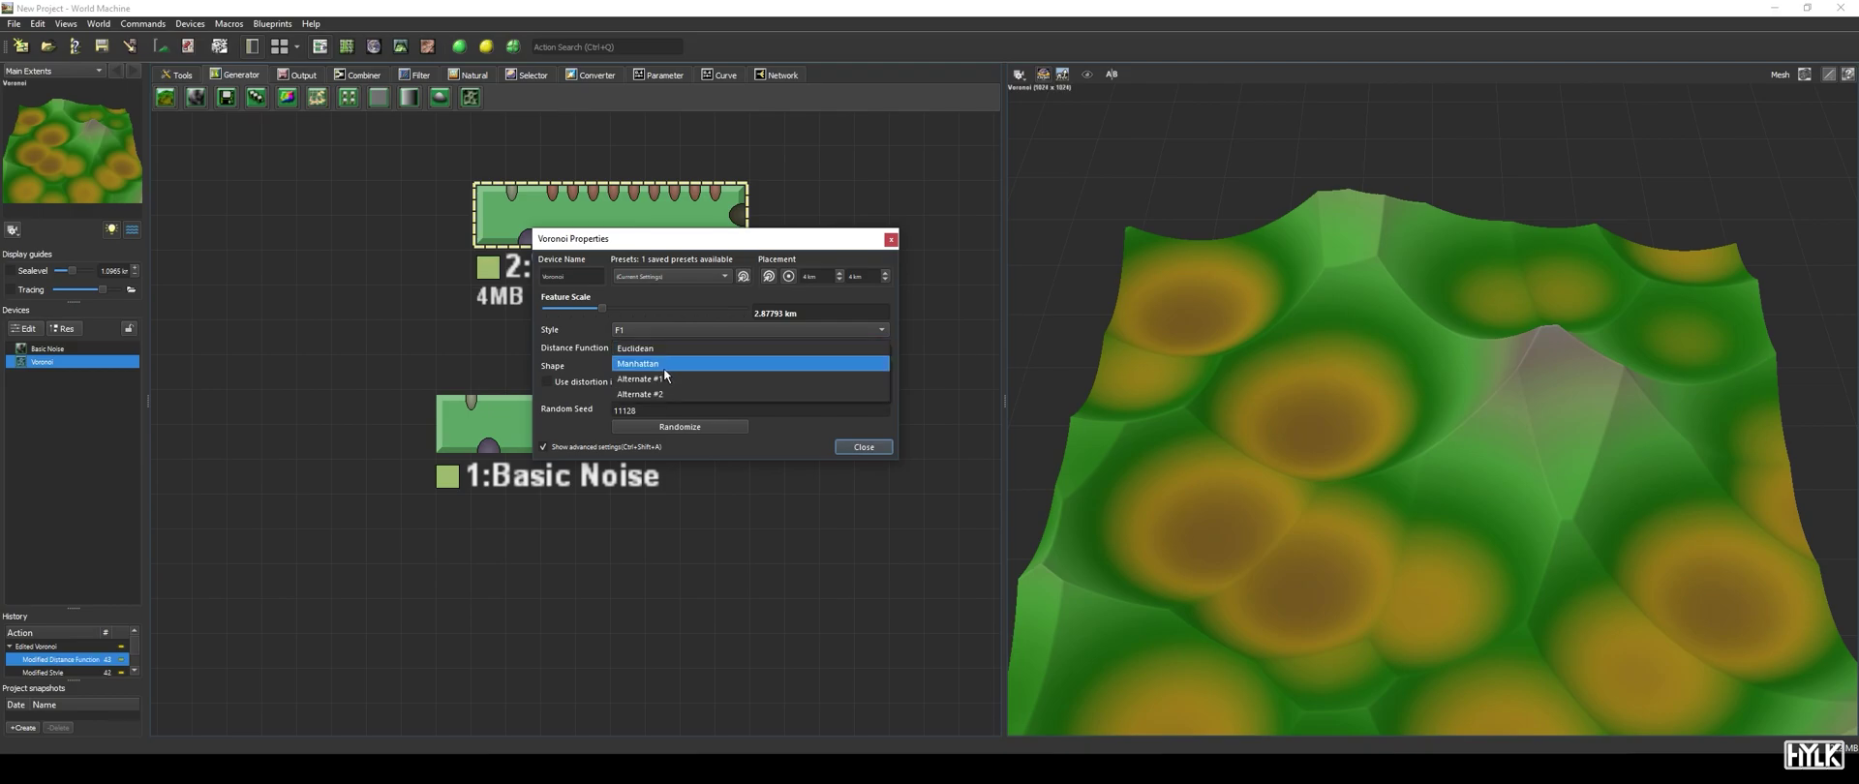
{"action": "left_click", "coordinate": [664, 368]}
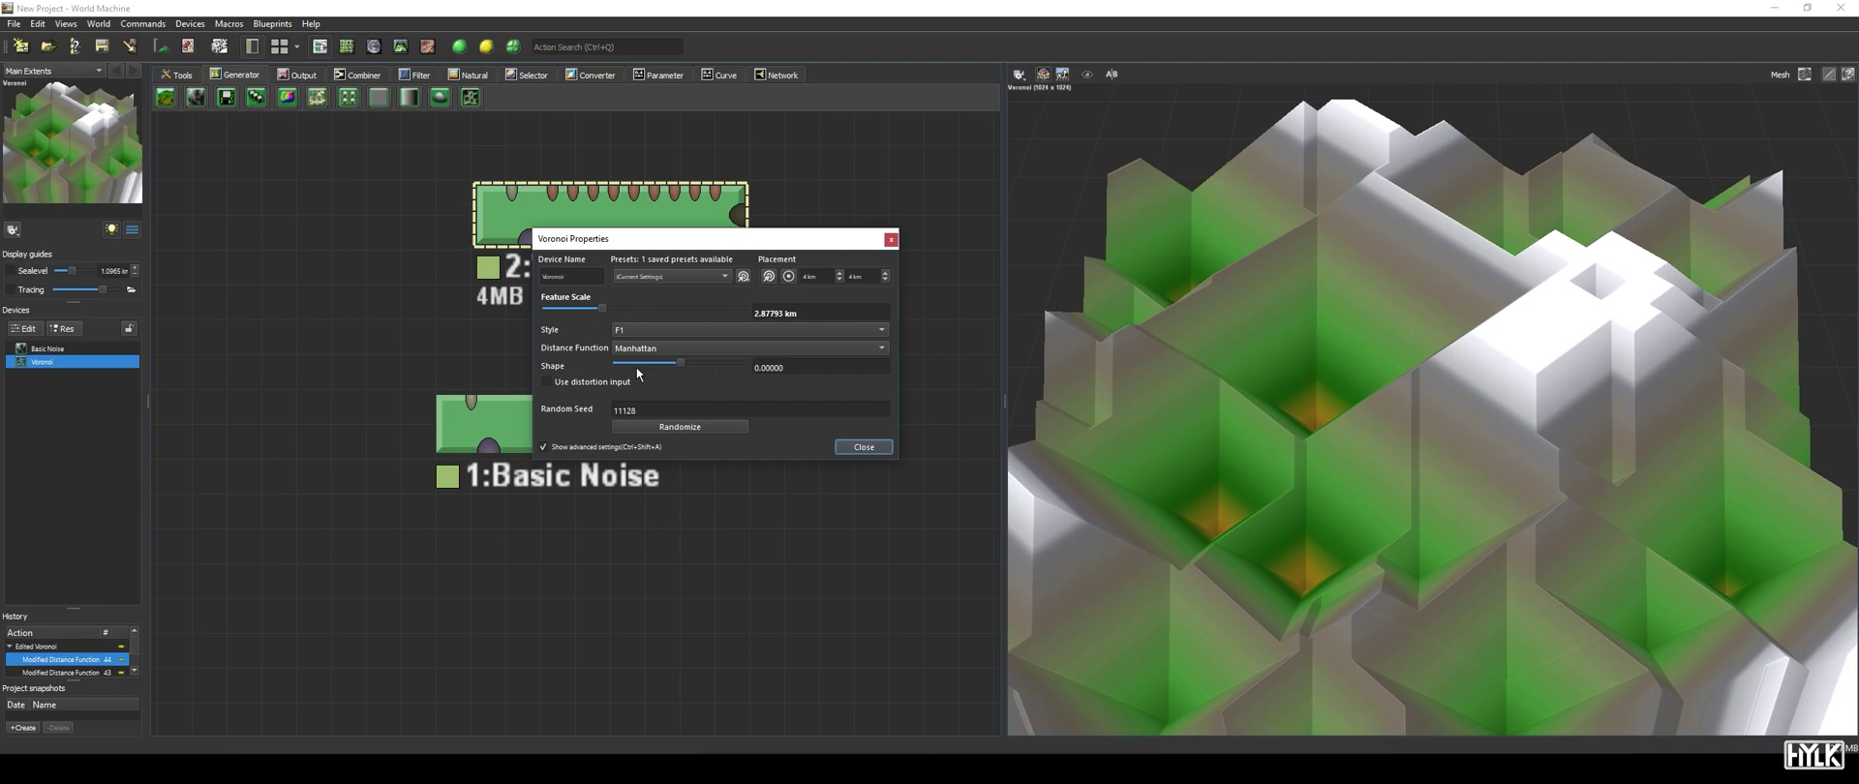
{"action": "left_click", "coordinate": [671, 350]}
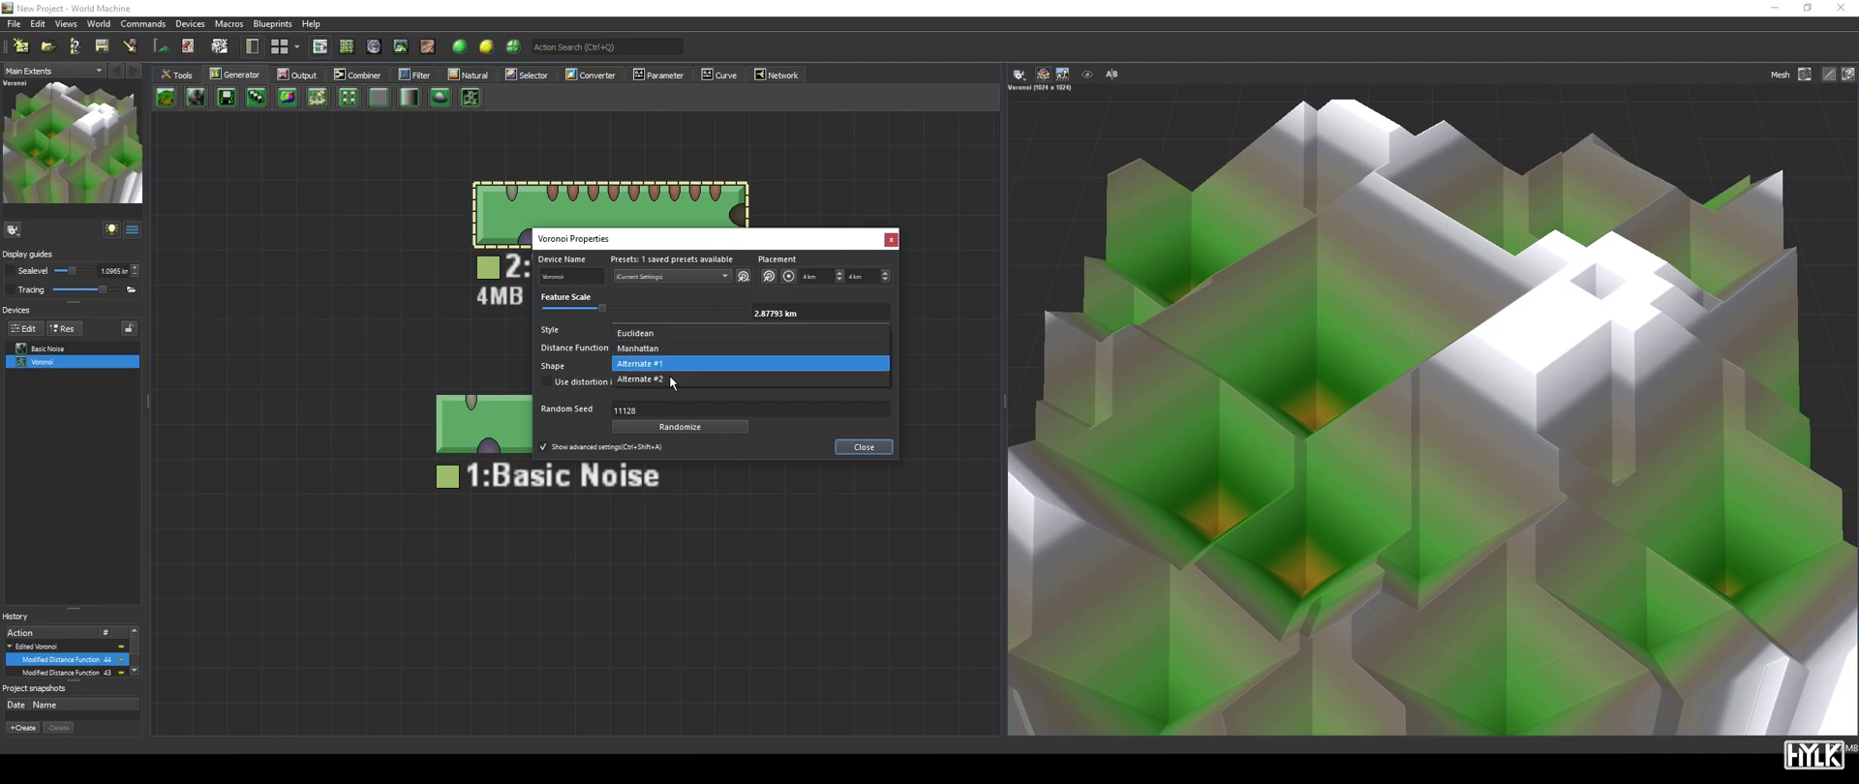
{"action": "left_click", "coordinate": [668, 365]}
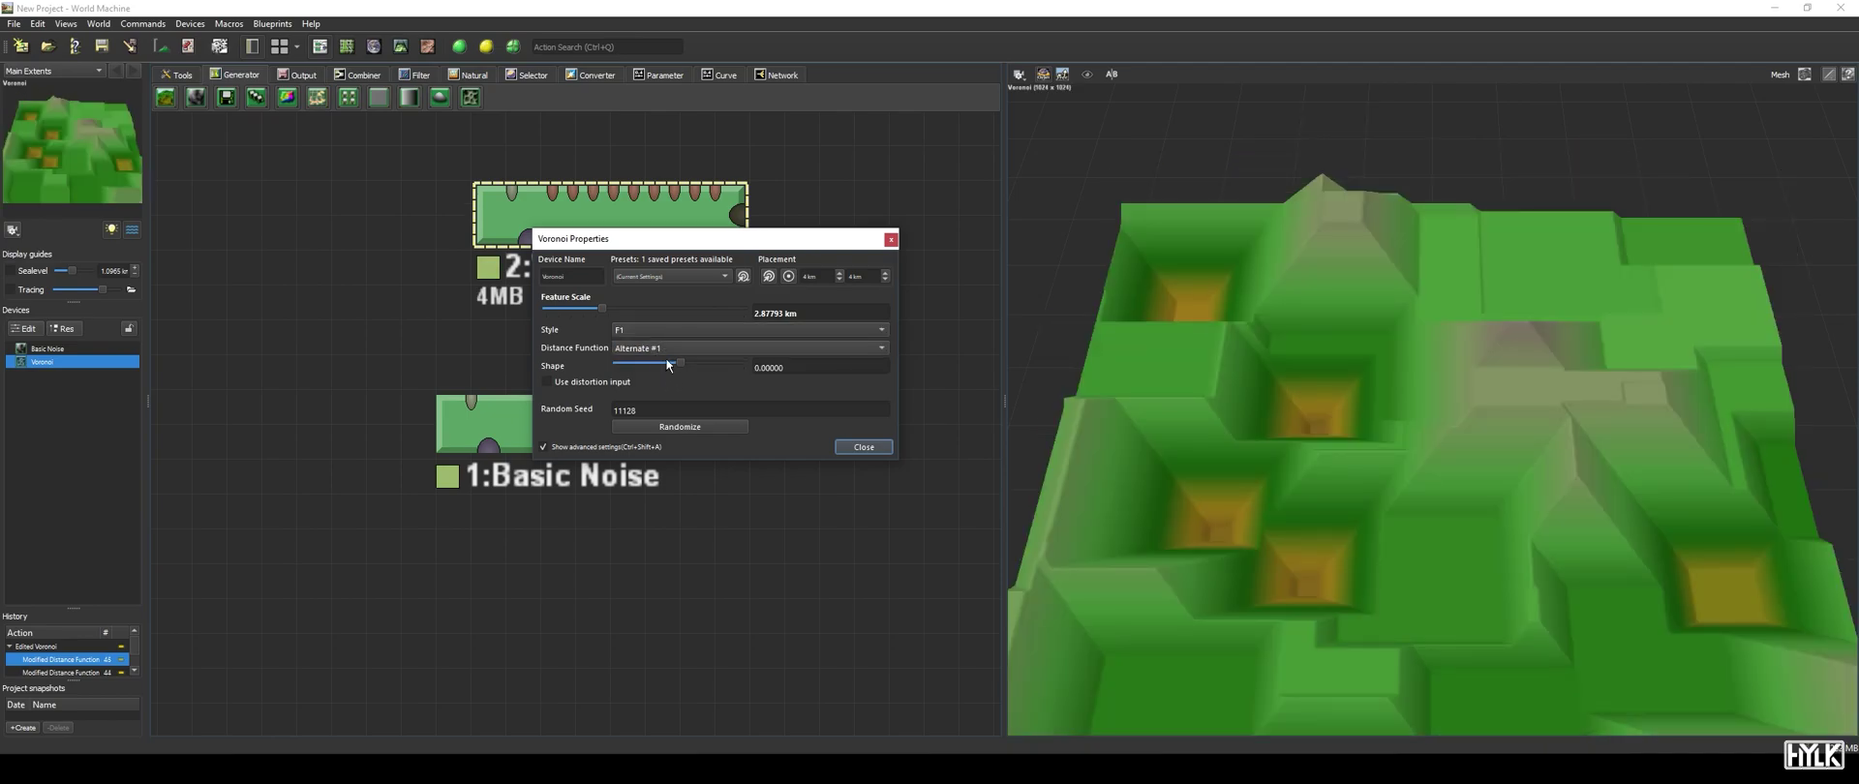
{"action": "left_click", "coordinate": [665, 350]}
{"action": "left_click", "coordinate": [664, 368]}
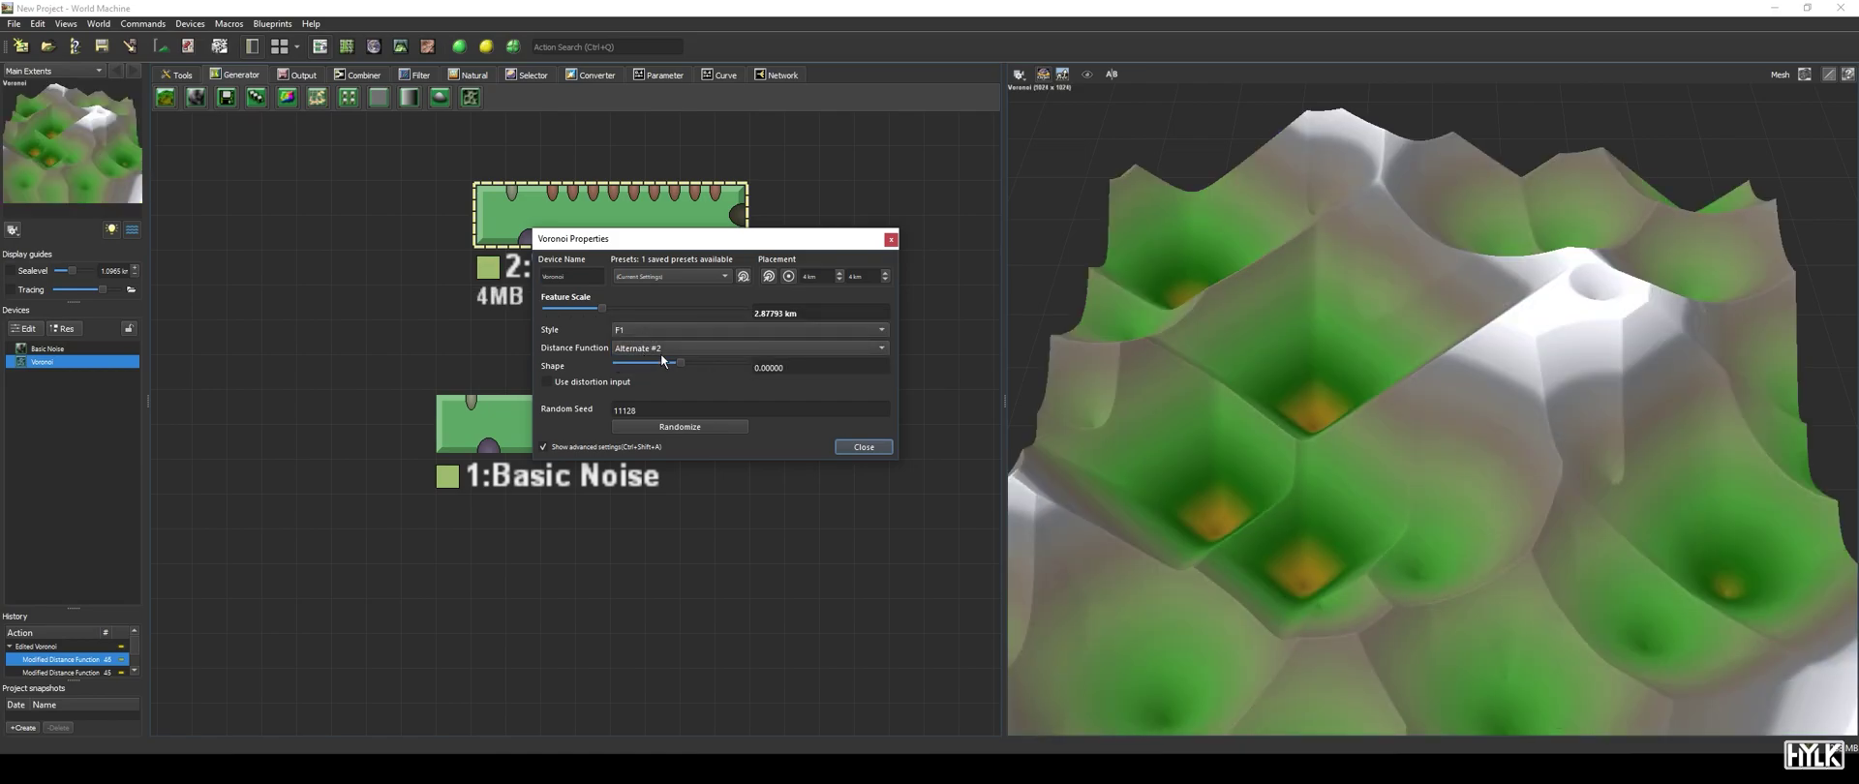
{"action": "left_click", "coordinate": [661, 349]}
{"action": "left_click", "coordinate": [695, 302]}
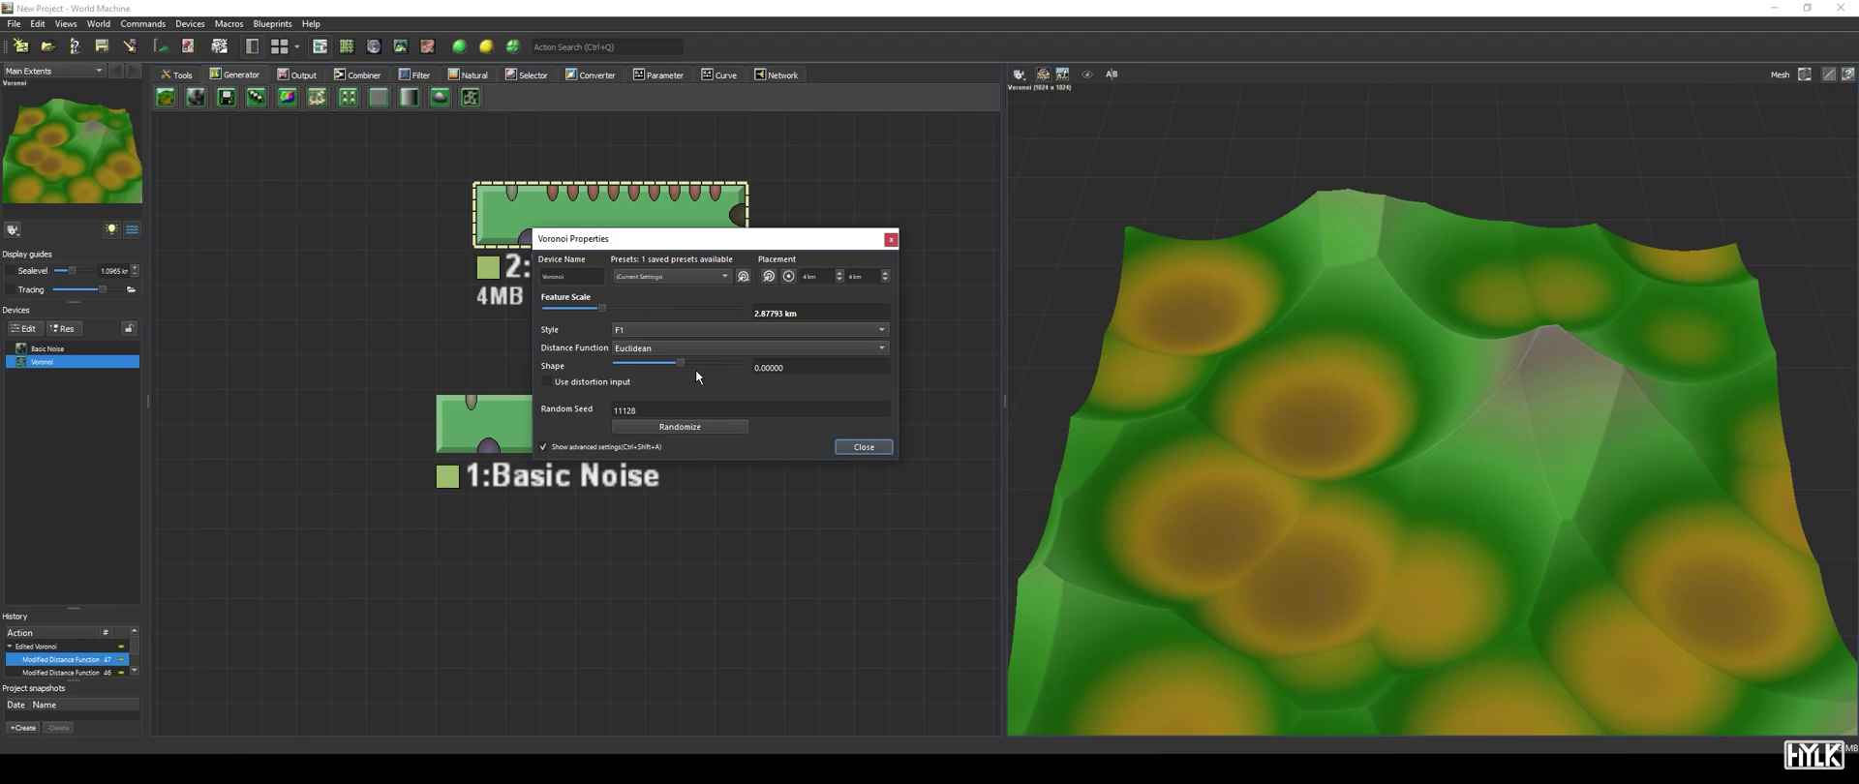
Enable 'Use distortion input' and connect Basic Noise's output to the Voronoi input.
{"action": "mouse_move", "coordinate": [685, 371]}
{"action": "left_mouse_down"}
{"action": "mouse_move", "coordinate": [647, 369]}
{"action": "mouse_move", "coordinate": [764, 376]}
{"action": "mouse_move", "coordinate": [684, 381]}
{"action": "left_mouse_up"}
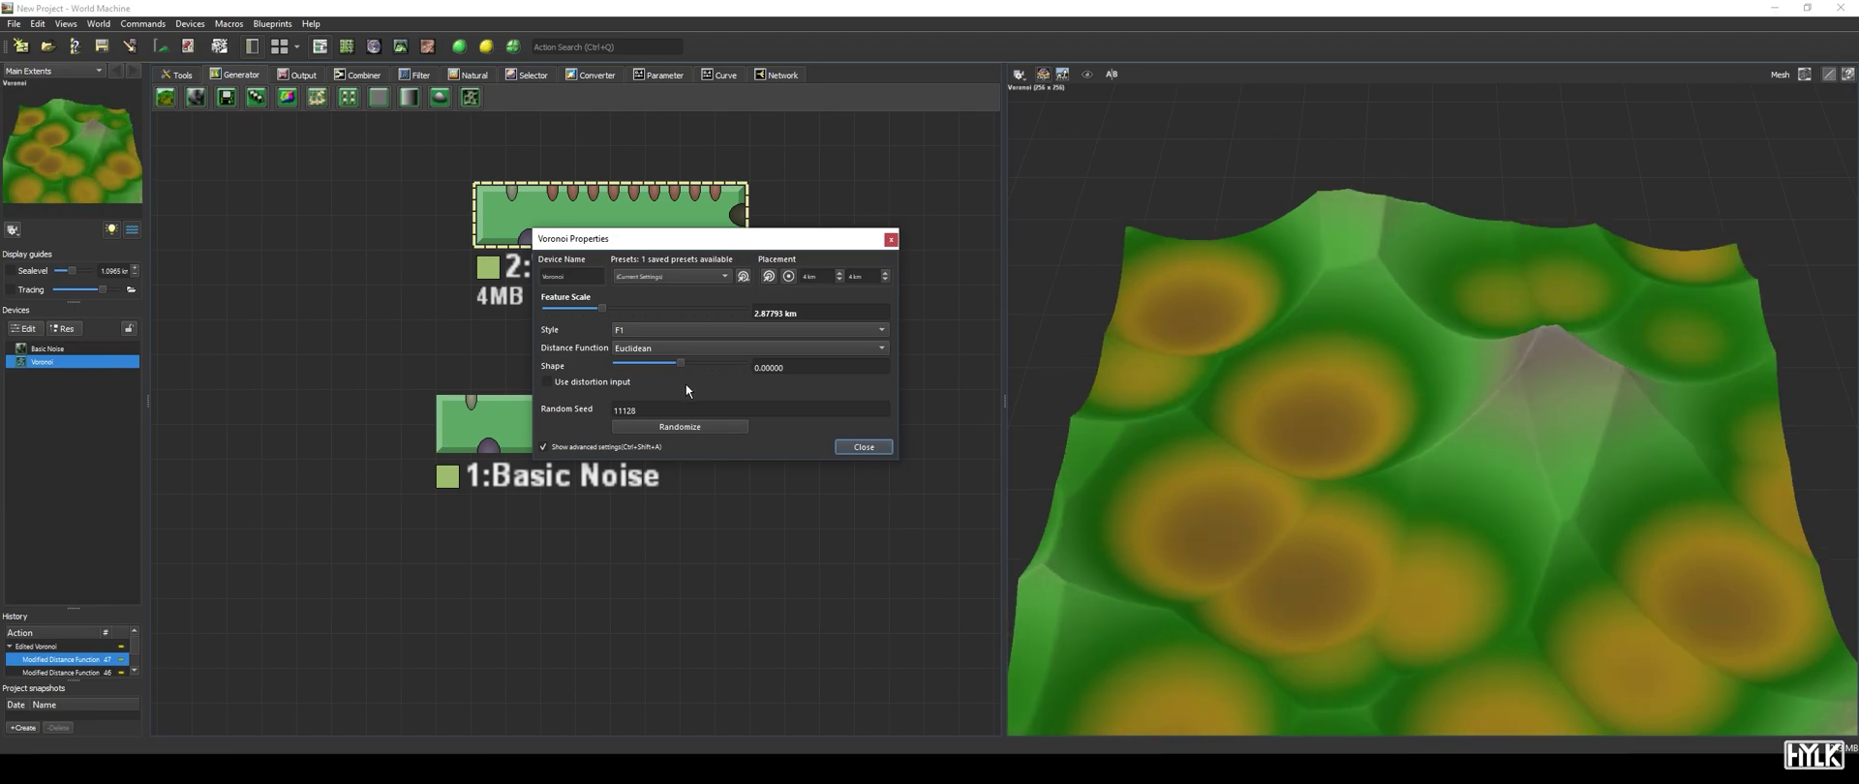
{"action": "left_click", "coordinate": [548, 383]}
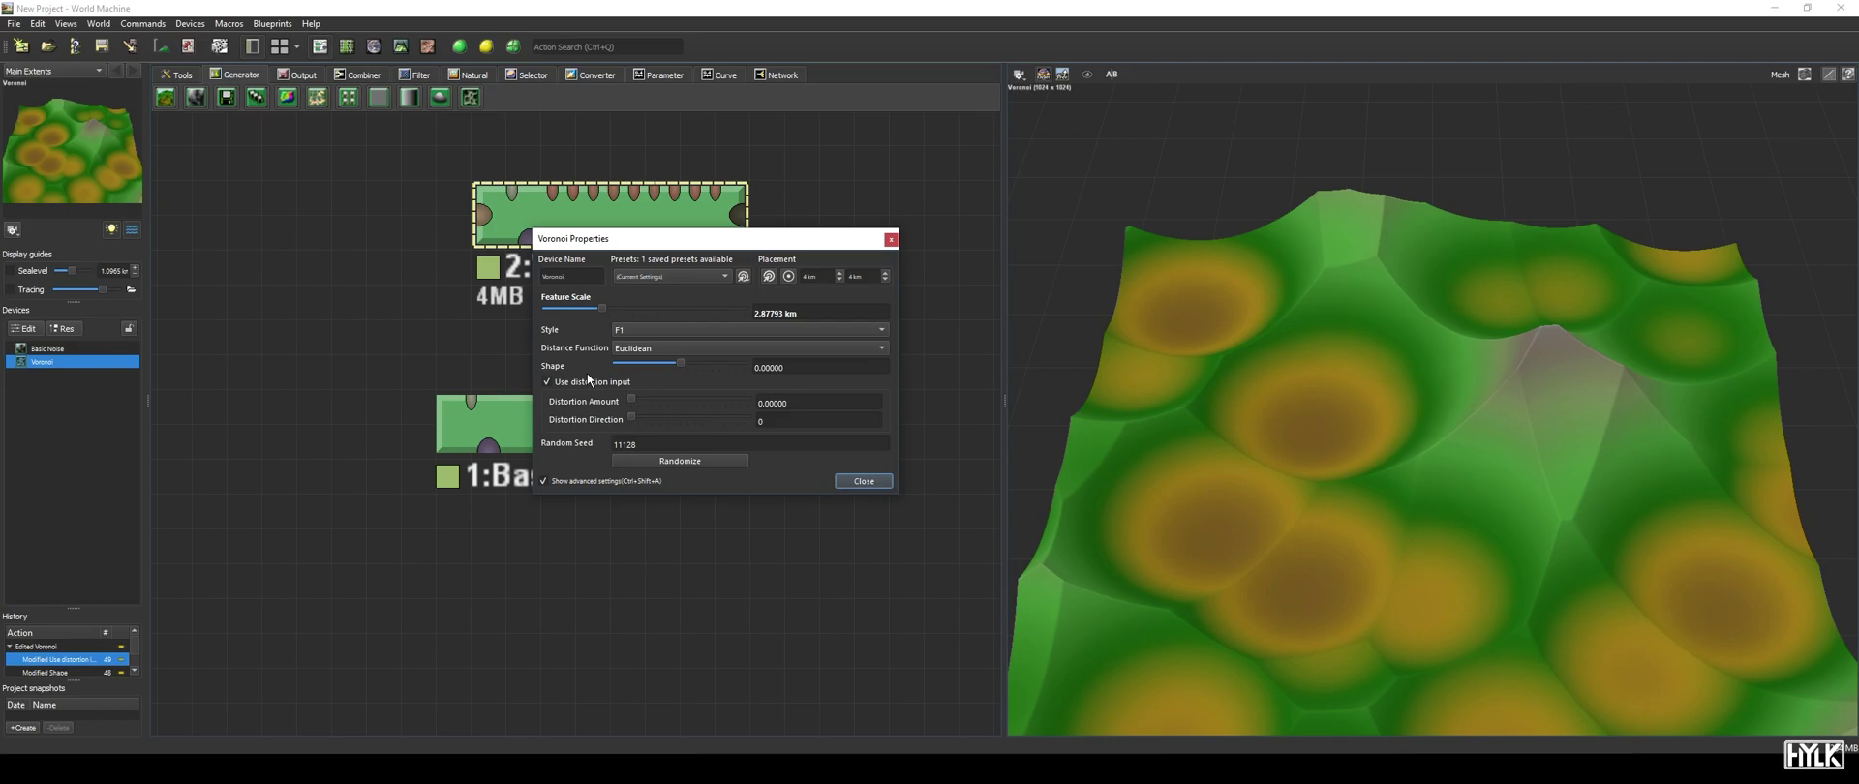
{"action": "left_click_drag", "start_coordinate": [518, 474], "coordinate": [178, 437]}
{"action": "left_click_drag", "start_coordinate": [361, 387], "coordinate": [481, 214]}
{"action": "left_click", "coordinate": [701, 263]}
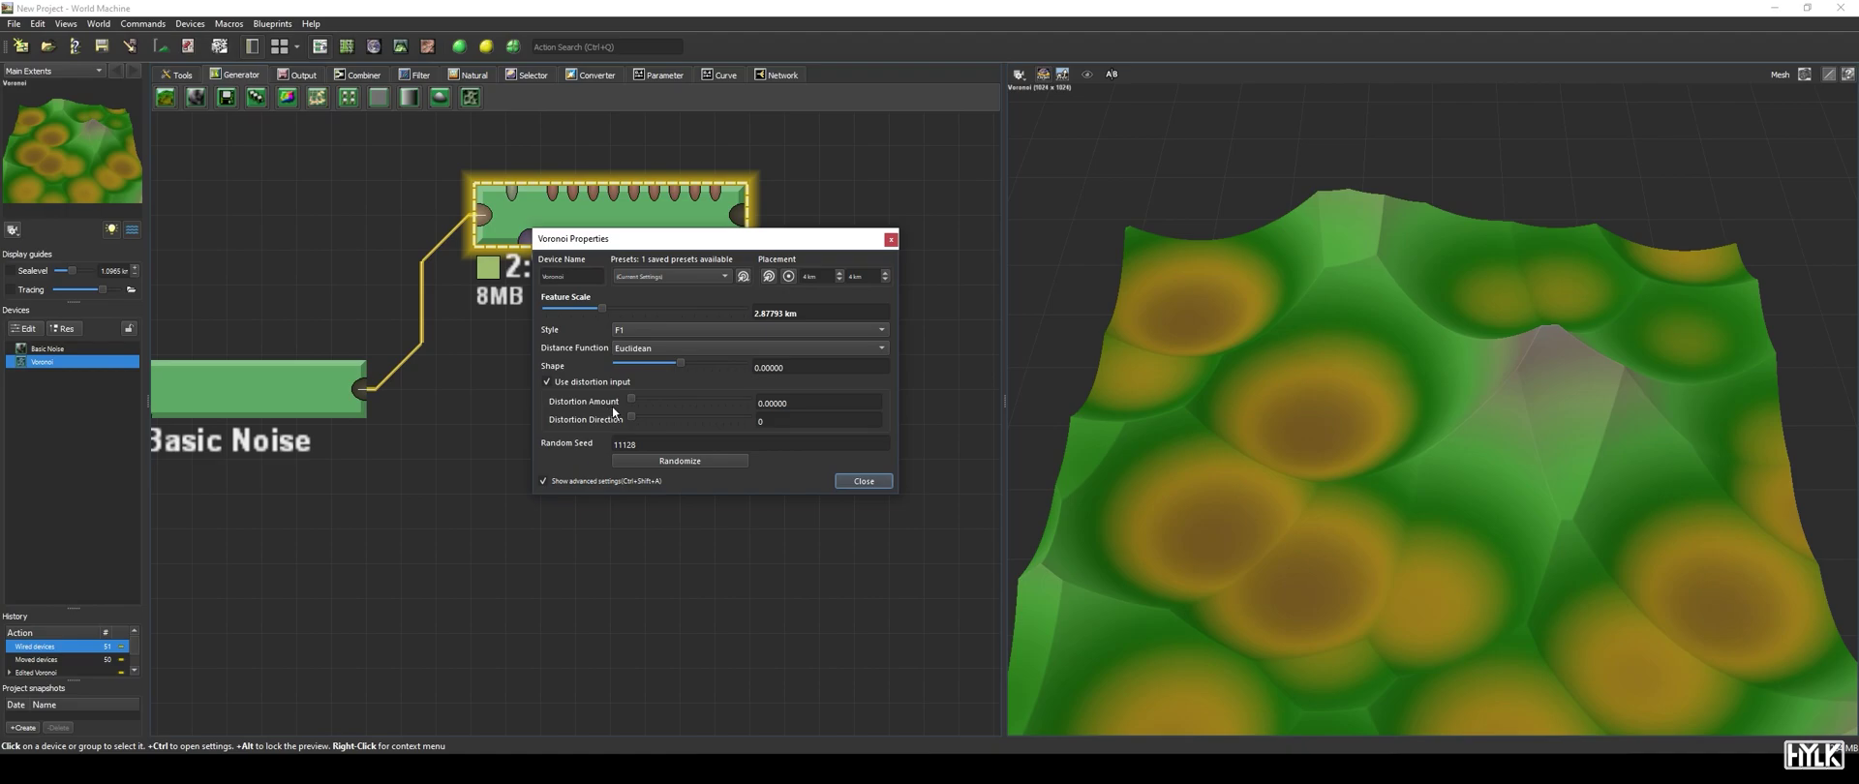
Set Distortion Amount to 1.0 with Direction 0, and randomize the seed to 31575.
{"action": "left_click_drag", "start_coordinate": [641, 403], "coordinate": [764, 433]}
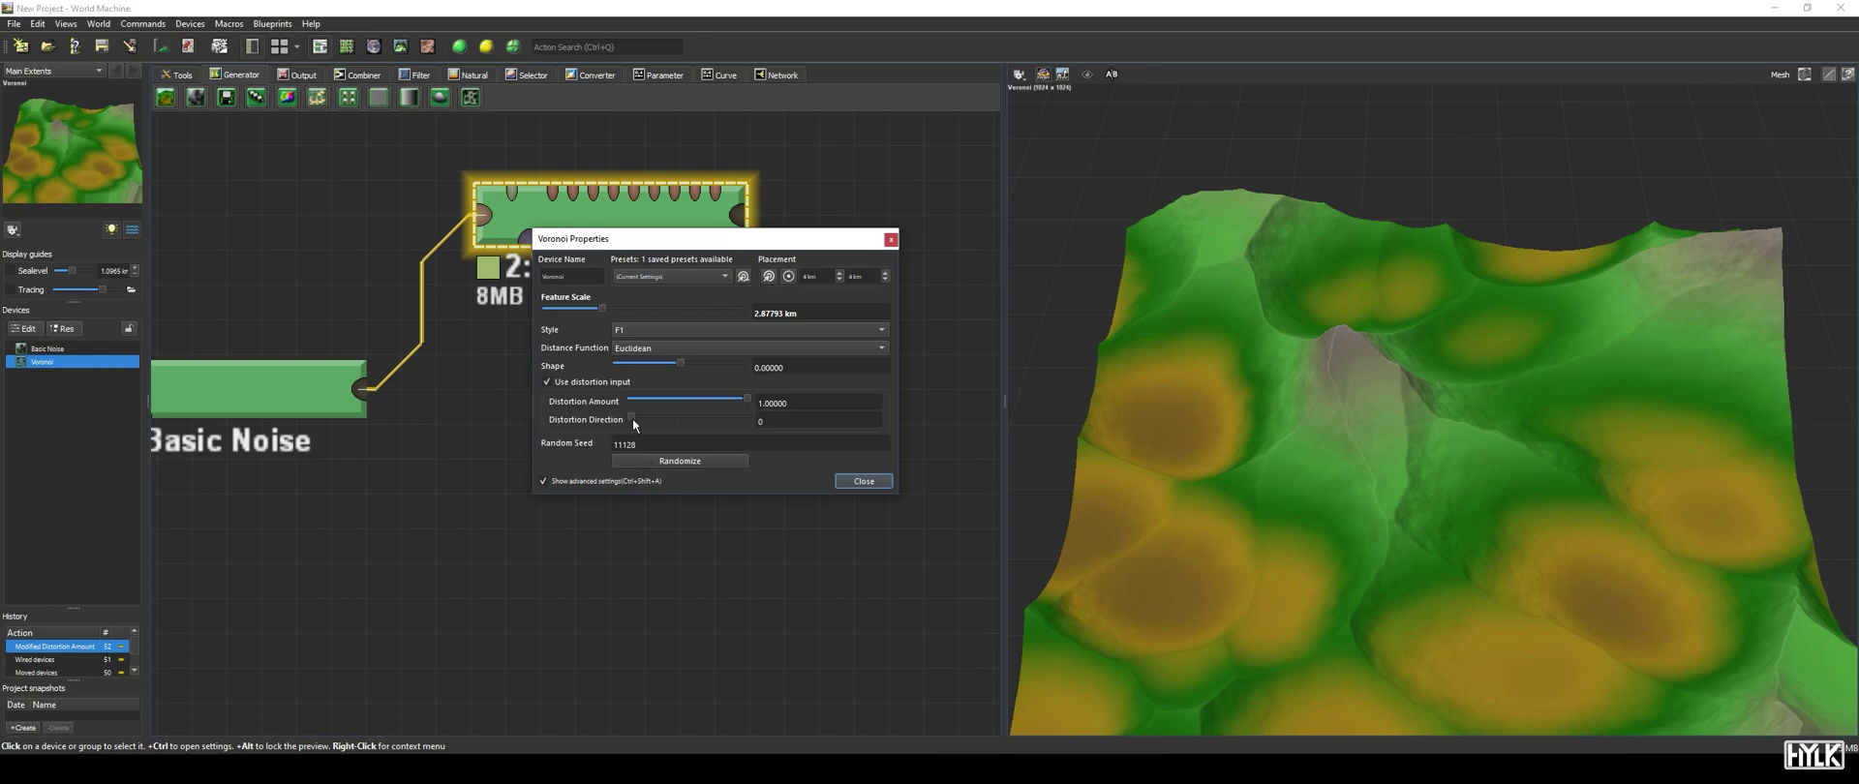
{"action": "mouse_move", "coordinate": [641, 422]}
{"action": "left_mouse_down"}
{"action": "mouse_move", "coordinate": [753, 424]}
{"action": "mouse_move", "coordinate": [635, 421]}
{"action": "left_mouse_up"}
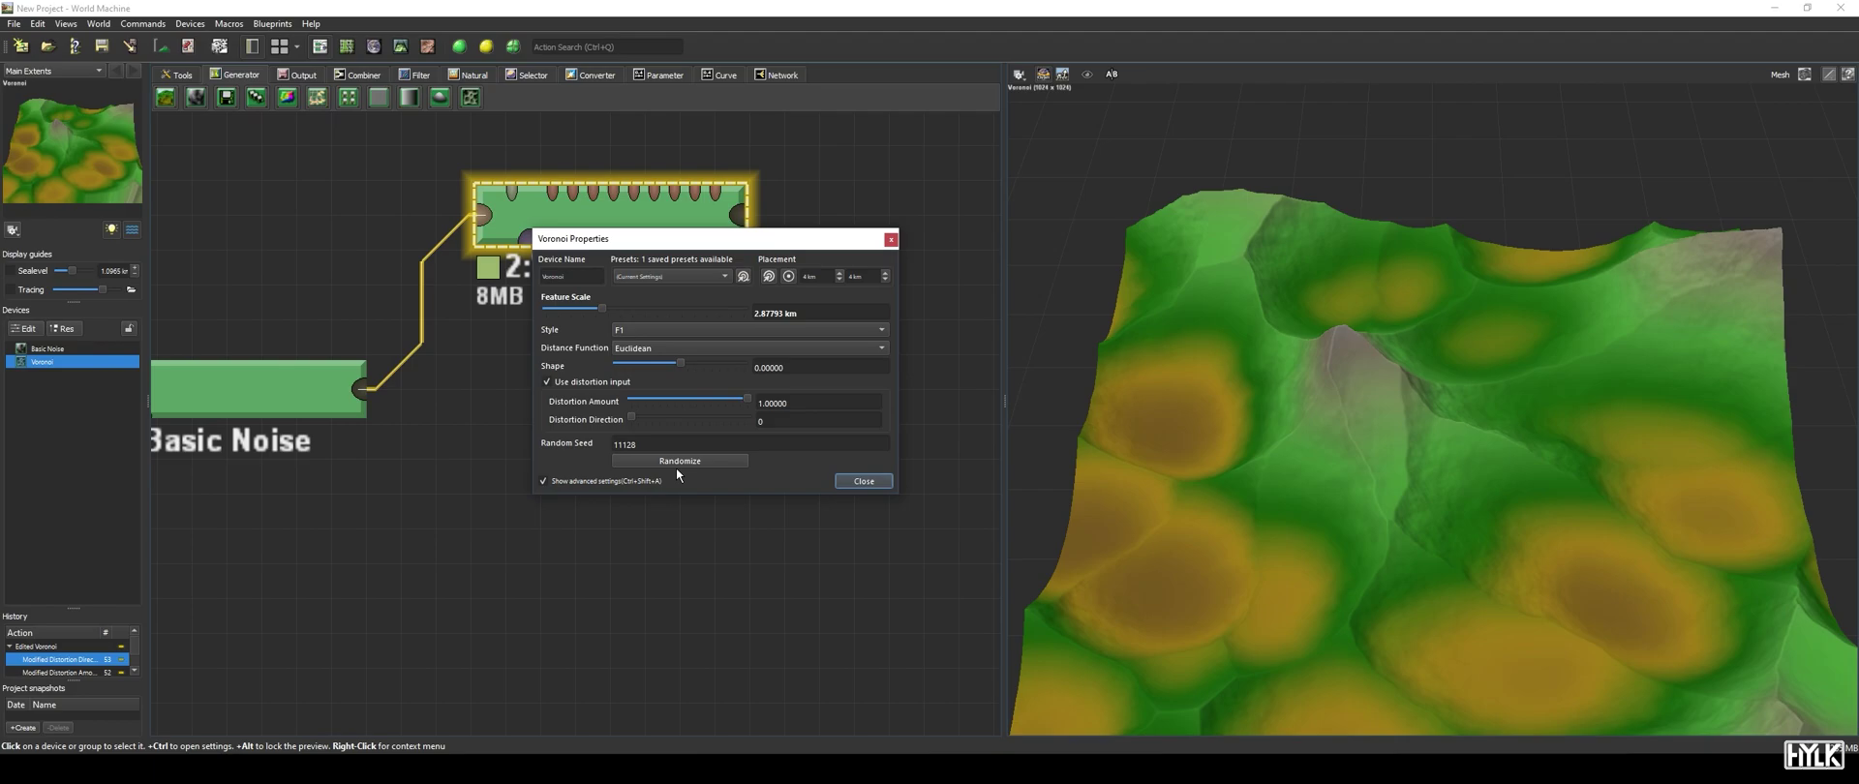
{"action": "left_click", "coordinate": [684, 465]}
{"action": "left_click", "coordinate": [683, 466]}
{"action": "left_click", "coordinate": [684, 466]}
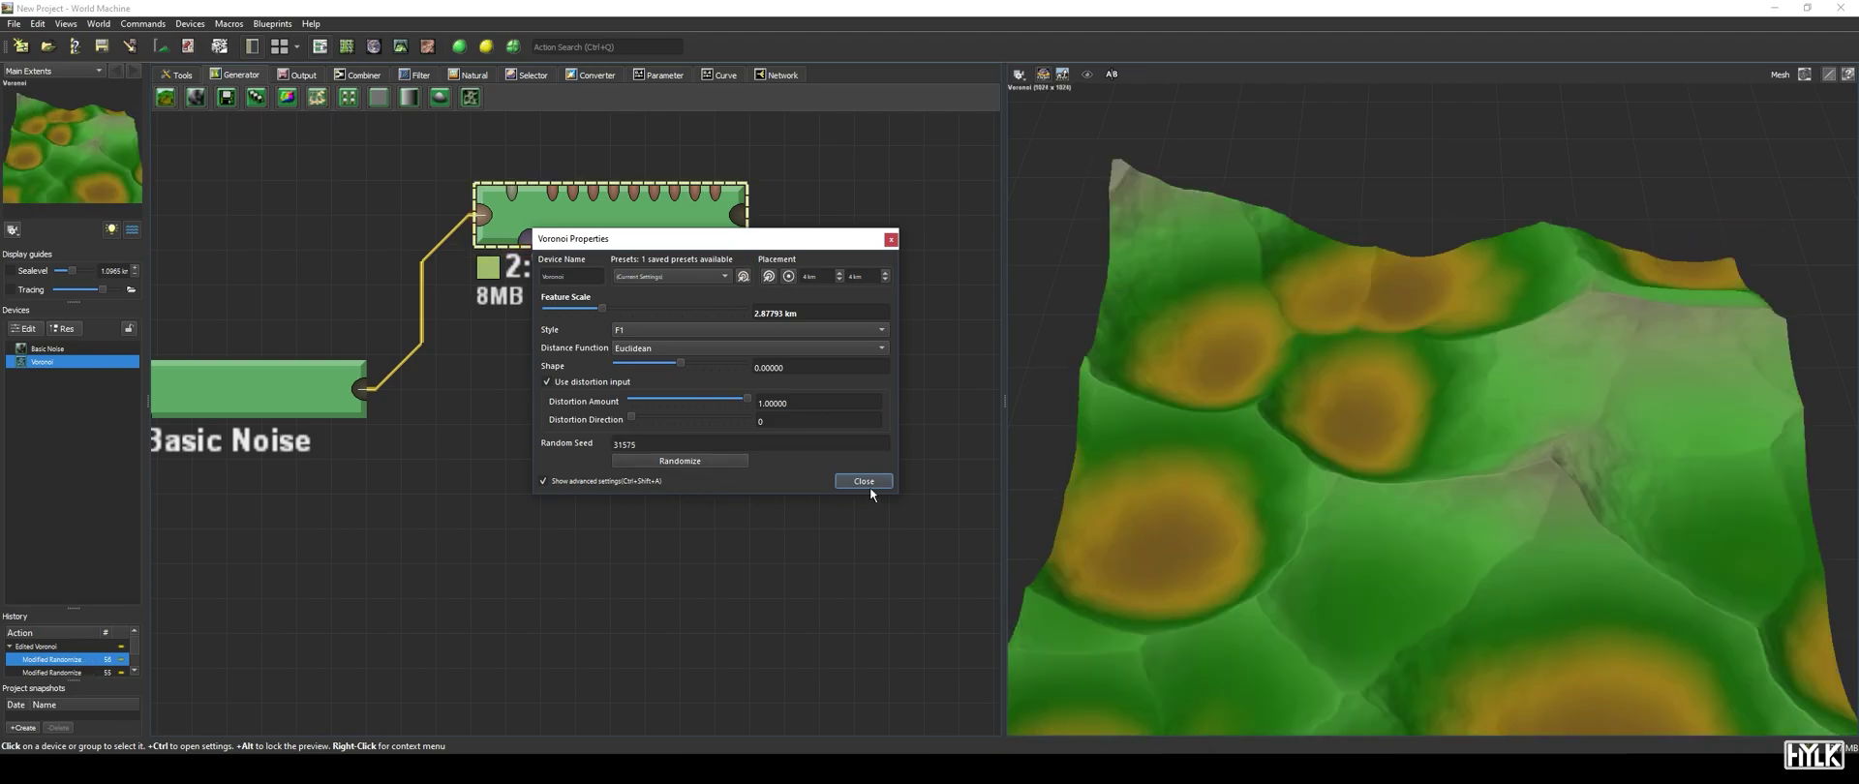
Close the Voronoi settings and delete both existing devices.
{"action": "left_click", "coordinate": [868, 482]}
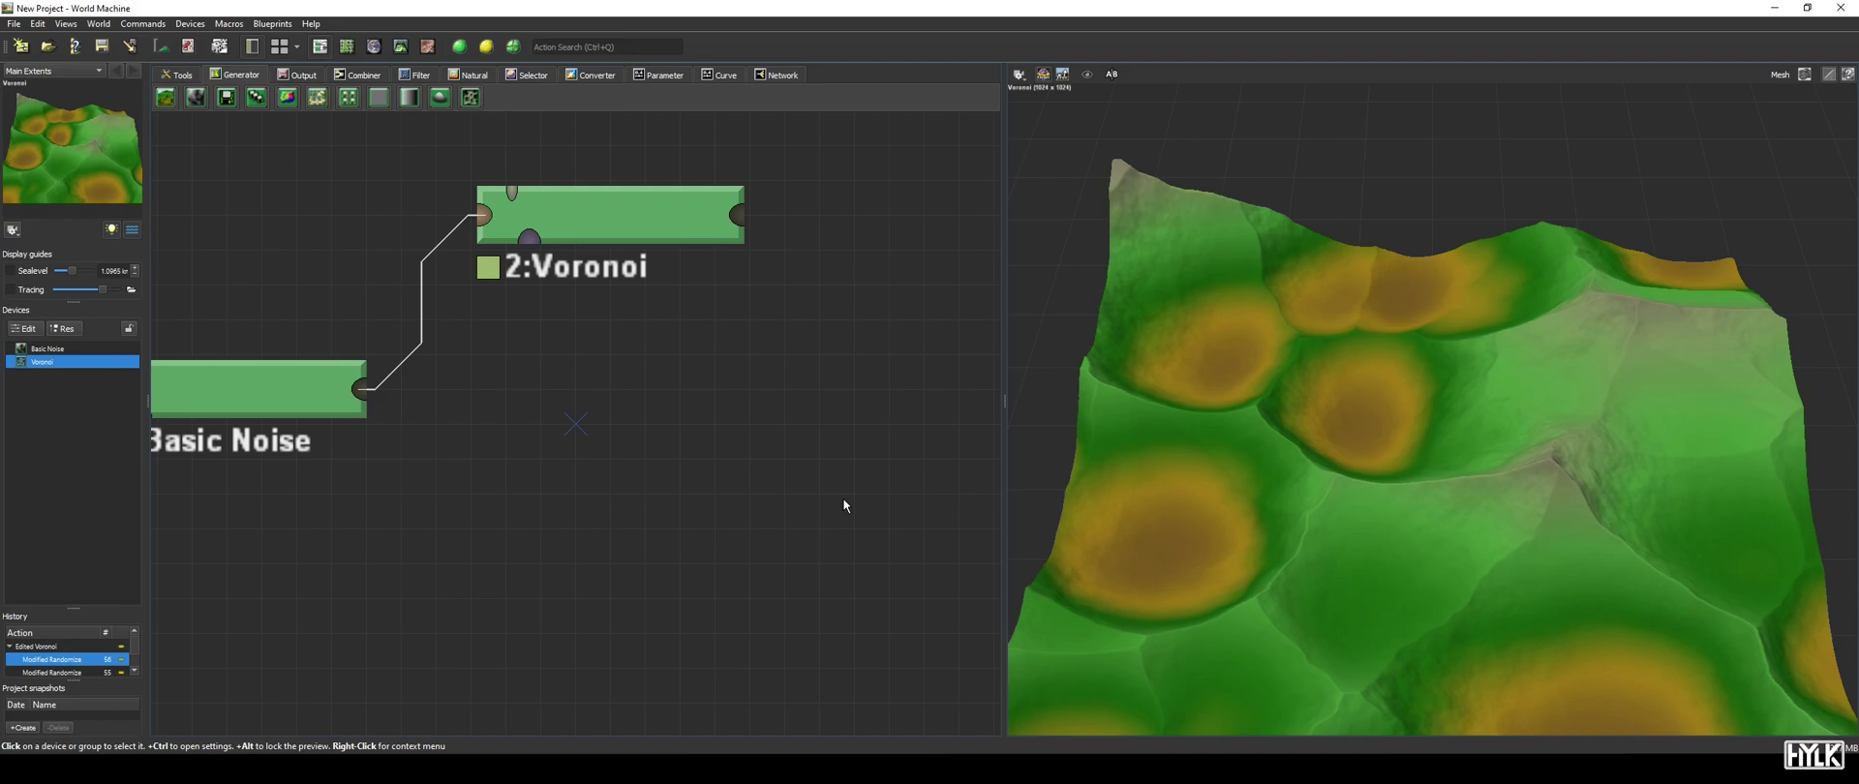
{"action": "left_click_drag", "start_coordinate": [751, 522], "coordinate": [363, 180]}
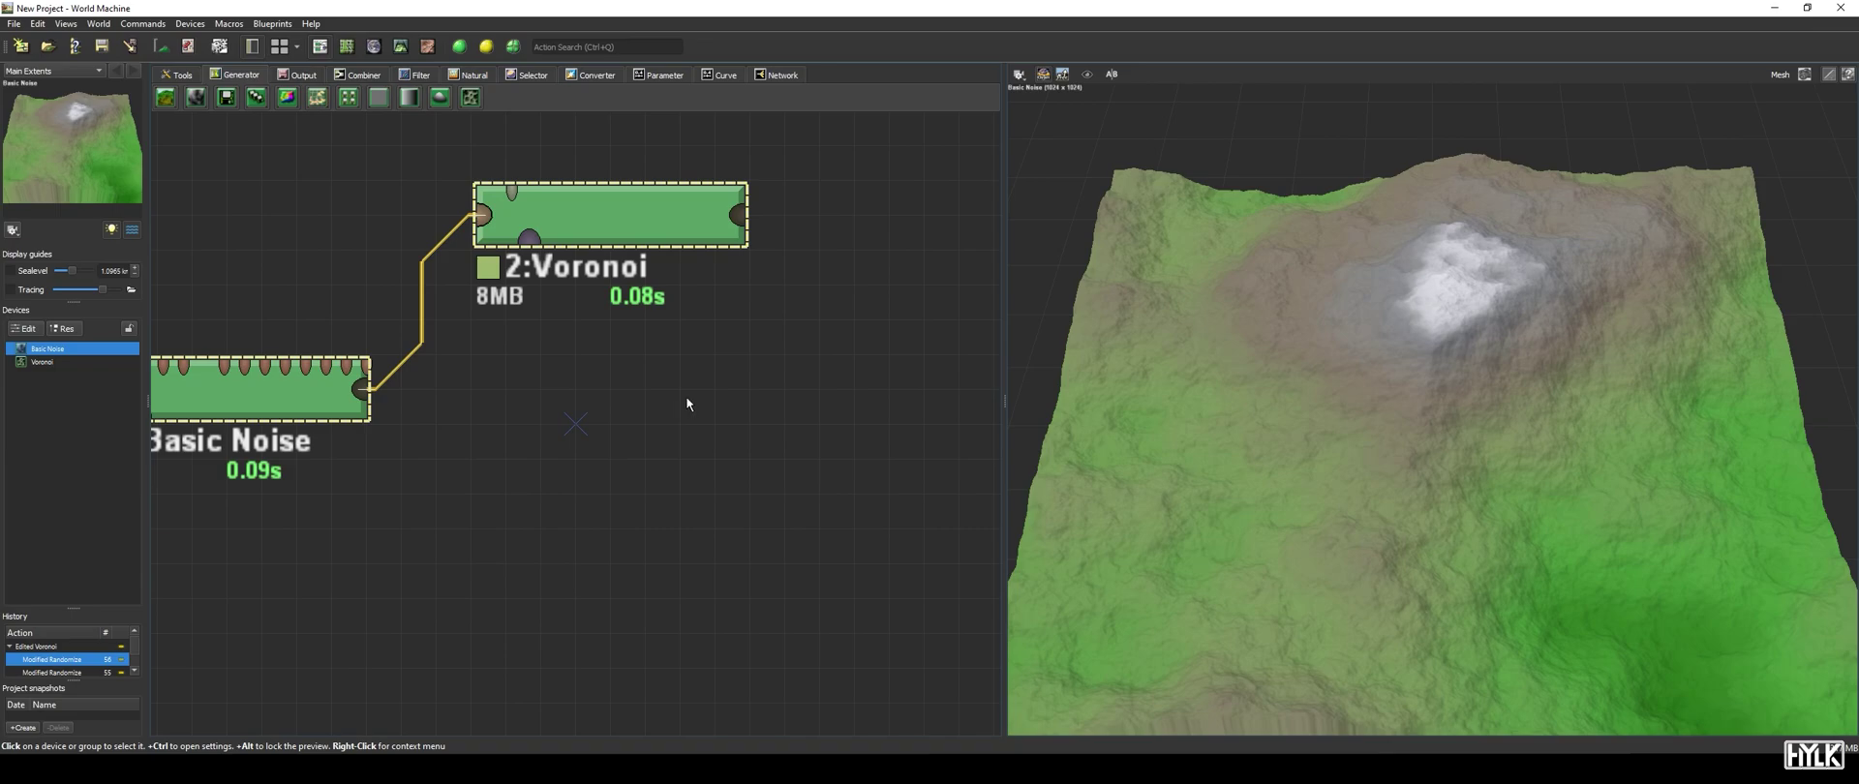
{"action": "key", "text": "Delete"}
Add a fresh Voronoi device from Generator and open its properties.
{"action": "left_click_drag", "start_coordinate": [474, 103], "coordinate": [565, 390]}
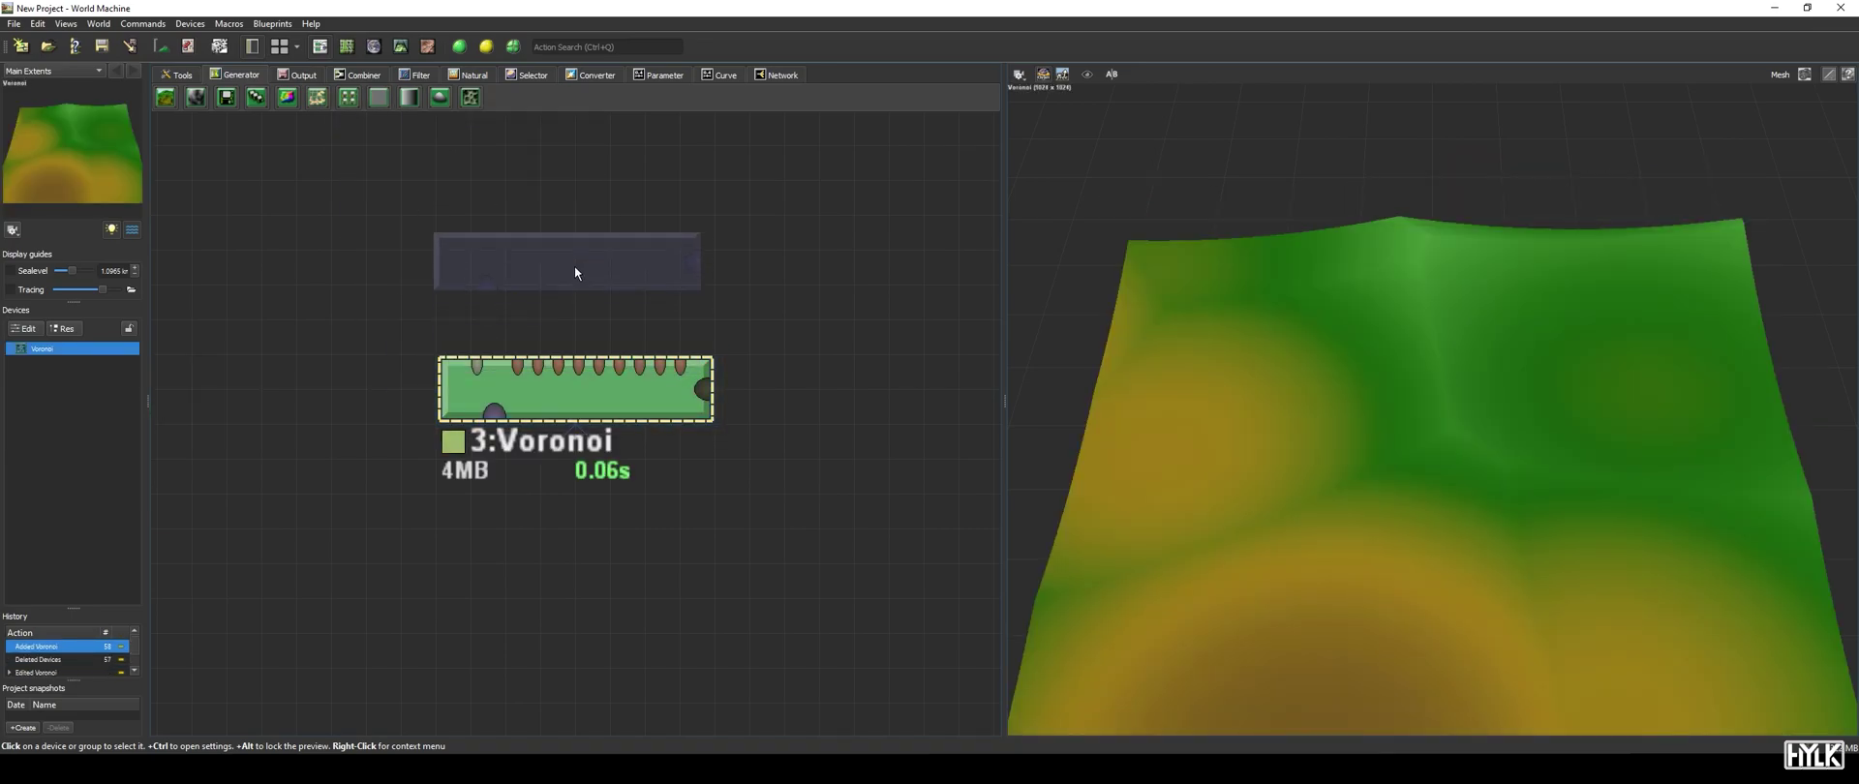
{"action": "scroll", "coordinate": [1286, 384], "scroll_direction": "down", "scroll_amount": 3}
{"action": "left_click_drag", "start_coordinate": [1286, 383], "coordinate": [1424, 446]}
{"action": "left_click", "coordinate": [819, 444]}
{"action": "left_click", "coordinate": [630, 415]}
{"action": "double_click", "coordinate": [612, 393]}
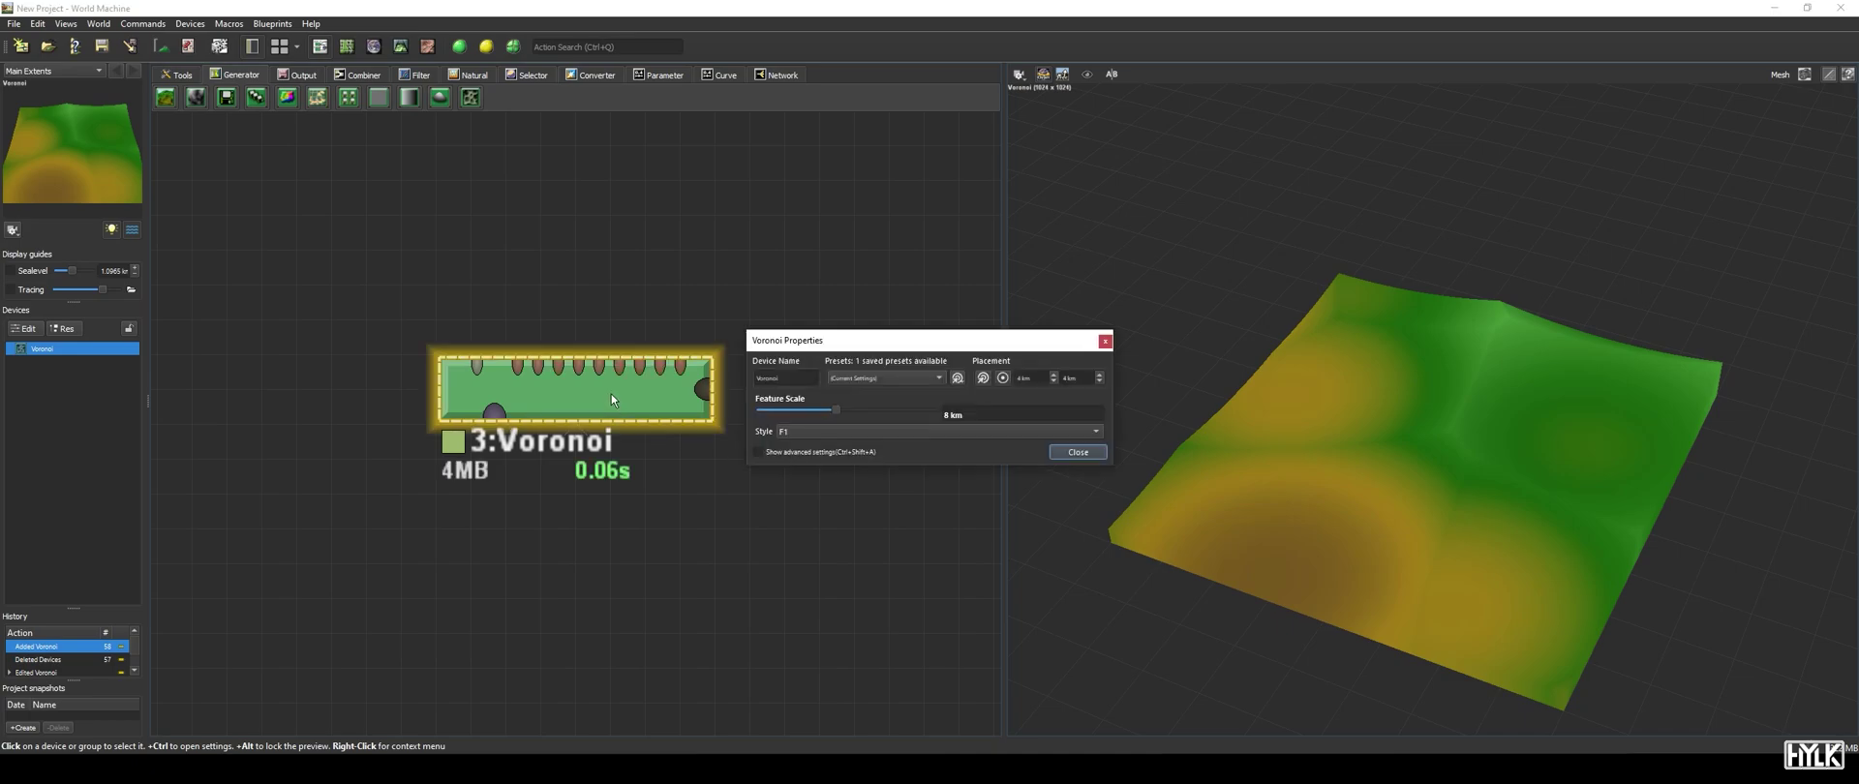
{"action": "left_click_drag", "start_coordinate": [967, 340], "coordinate": [567, 175]}
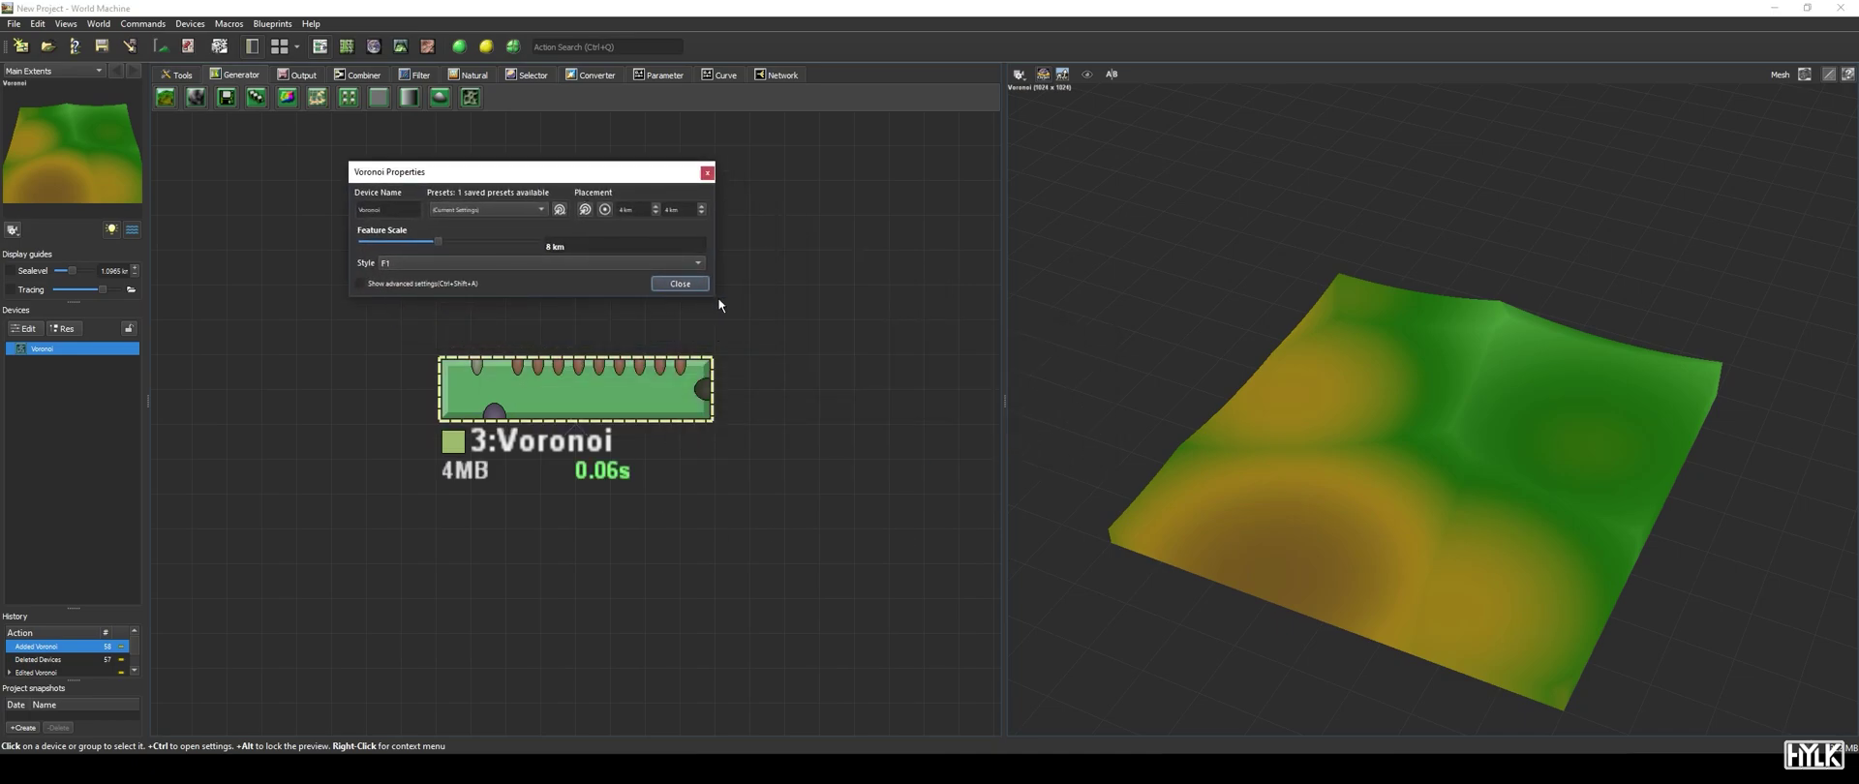
Set Voronoi Style F2, Feature Scale 5.86425 km and Shape 1.01250, then close it.
{"action": "left_click", "coordinate": [361, 284]}
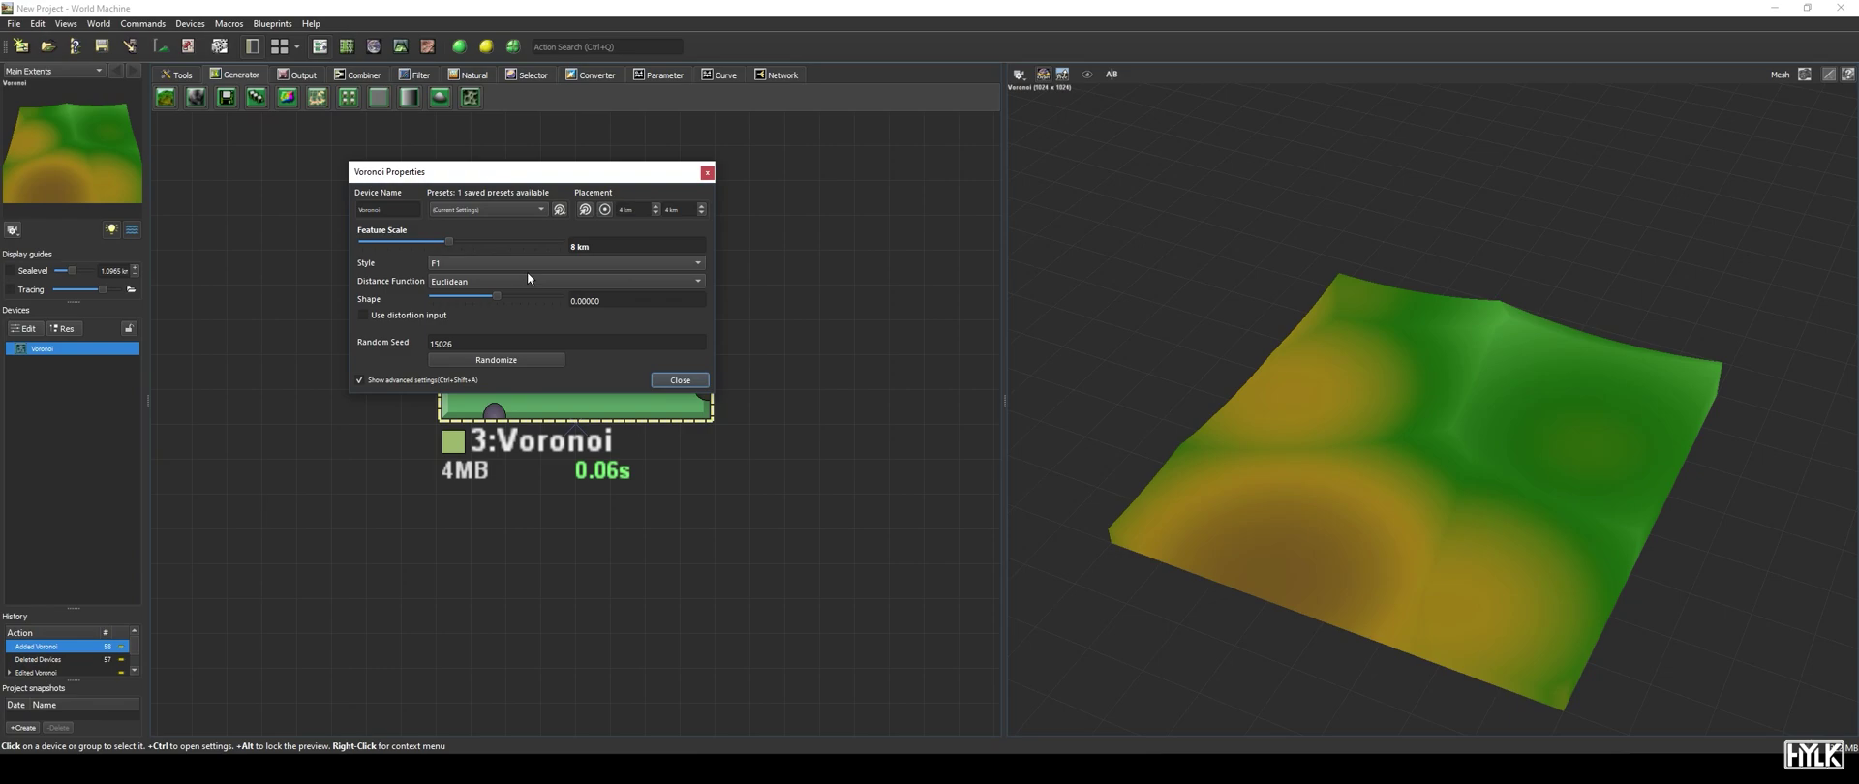
{"action": "left_click", "coordinate": [527, 271]}
{"action": "left_click", "coordinate": [485, 285]}
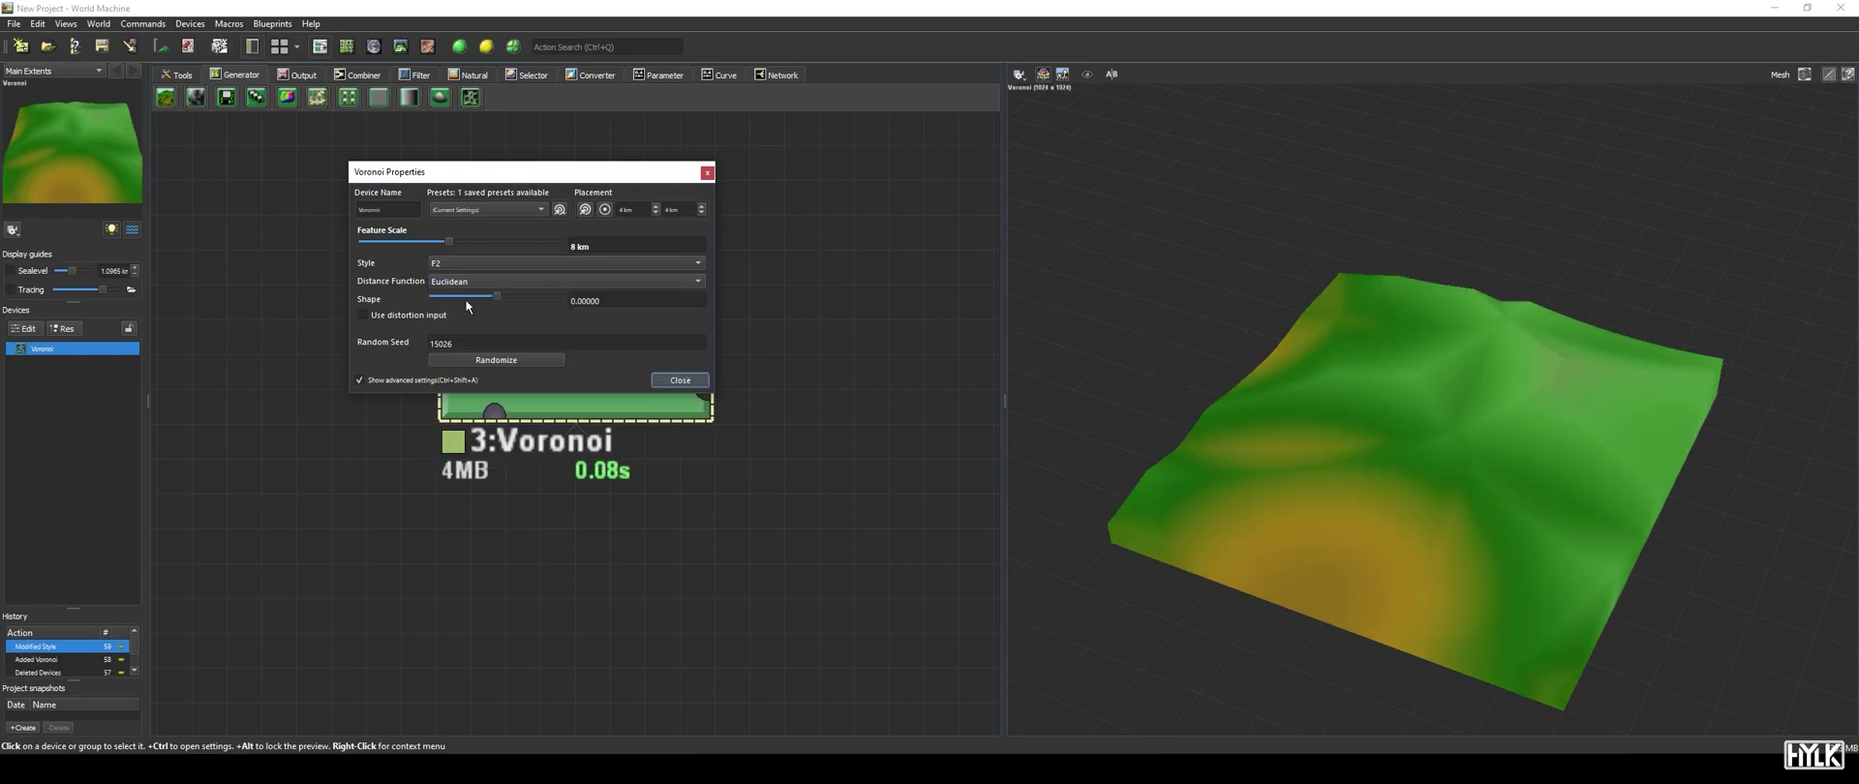
{"action": "left_click_drag", "start_coordinate": [456, 248], "coordinate": [447, 255]}
{"action": "left_click_drag", "start_coordinate": [508, 302], "coordinate": [566, 310]}
{"action": "left_click_drag", "start_coordinate": [1539, 532], "coordinate": [1444, 303]}
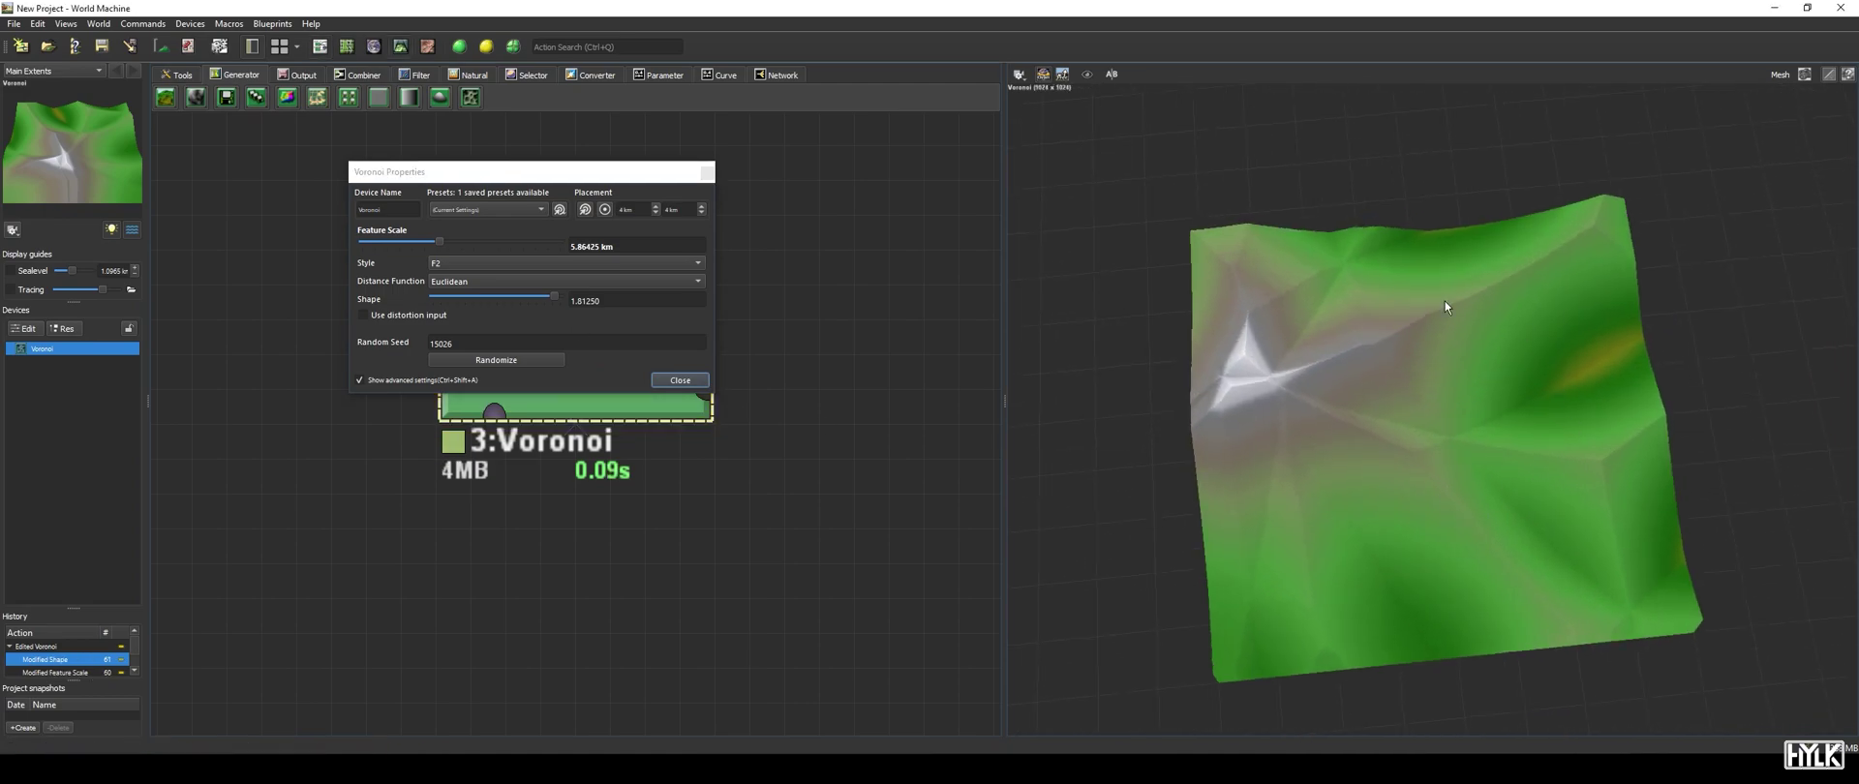
{"action": "left_click_drag", "start_coordinate": [1446, 430], "coordinate": [1349, 429]}
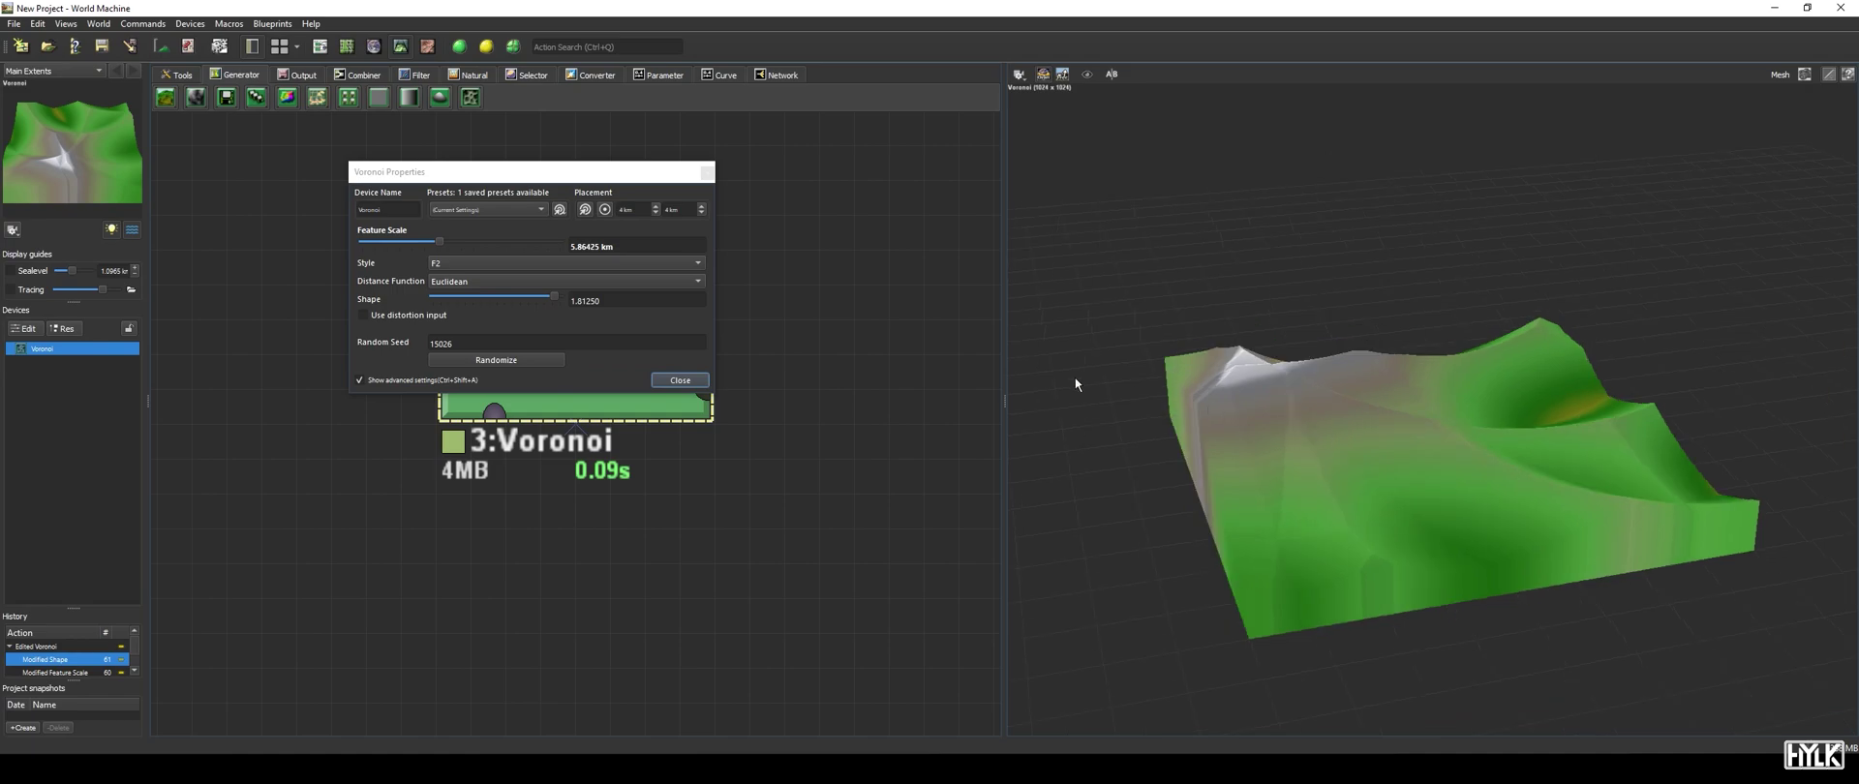
{"action": "left_click", "coordinate": [702, 380]}
{"action": "right_click_drag", "start_coordinate": [706, 295], "coordinate": [742, 230]}
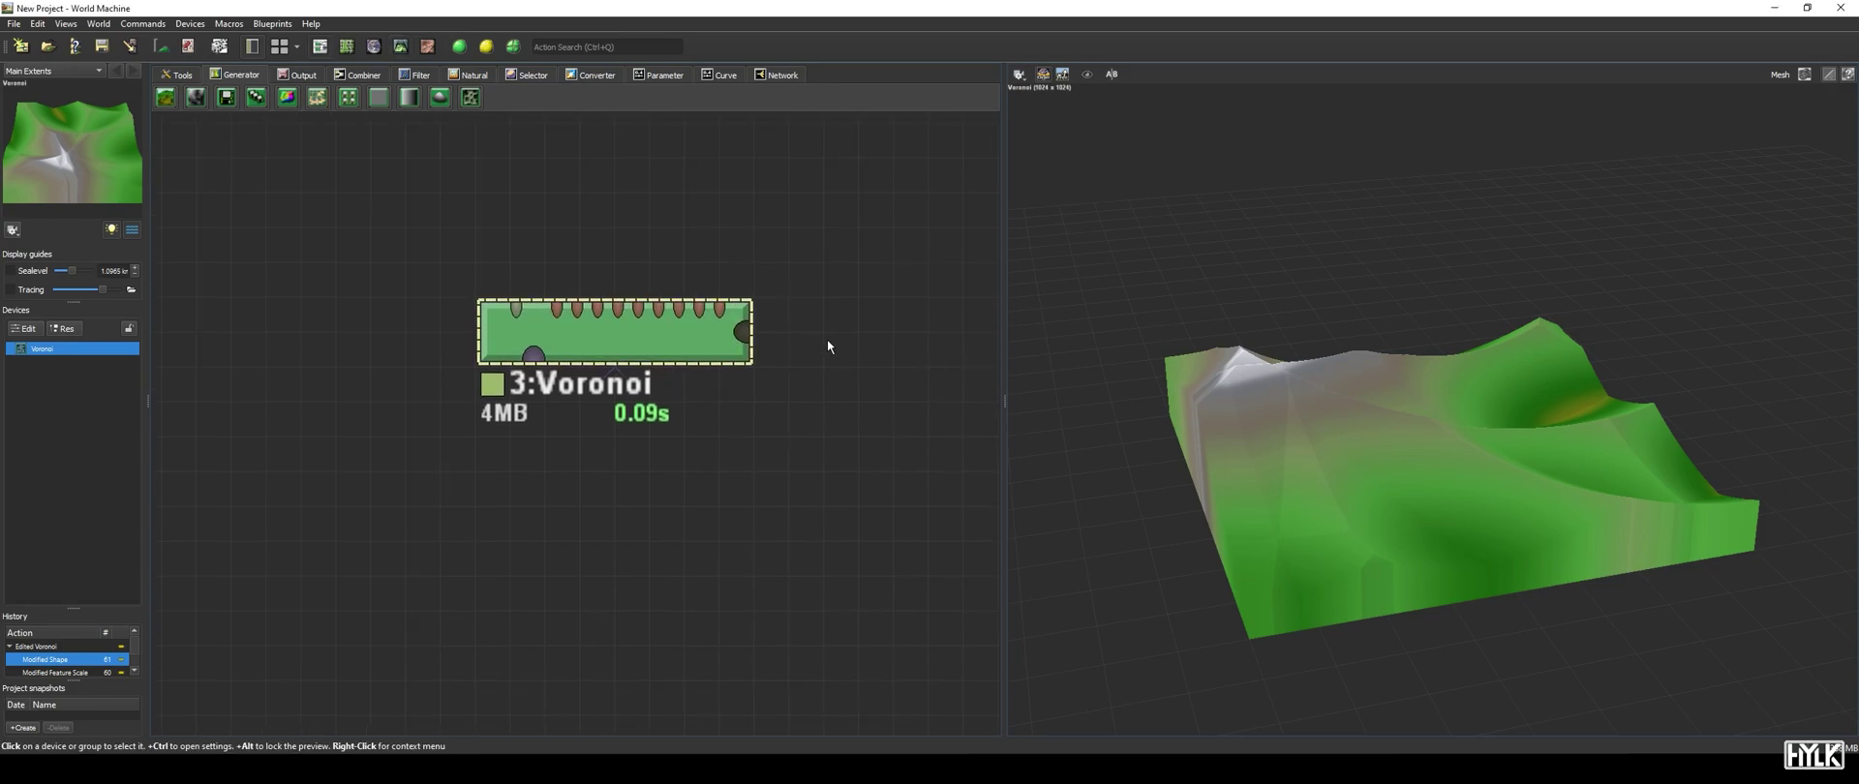
Add a Basic Noise device wired into the Voronoi Mask Input, locking the preview on it.
{"action": "right_click_drag", "start_coordinate": [818, 418], "coordinate": [935, 342]}
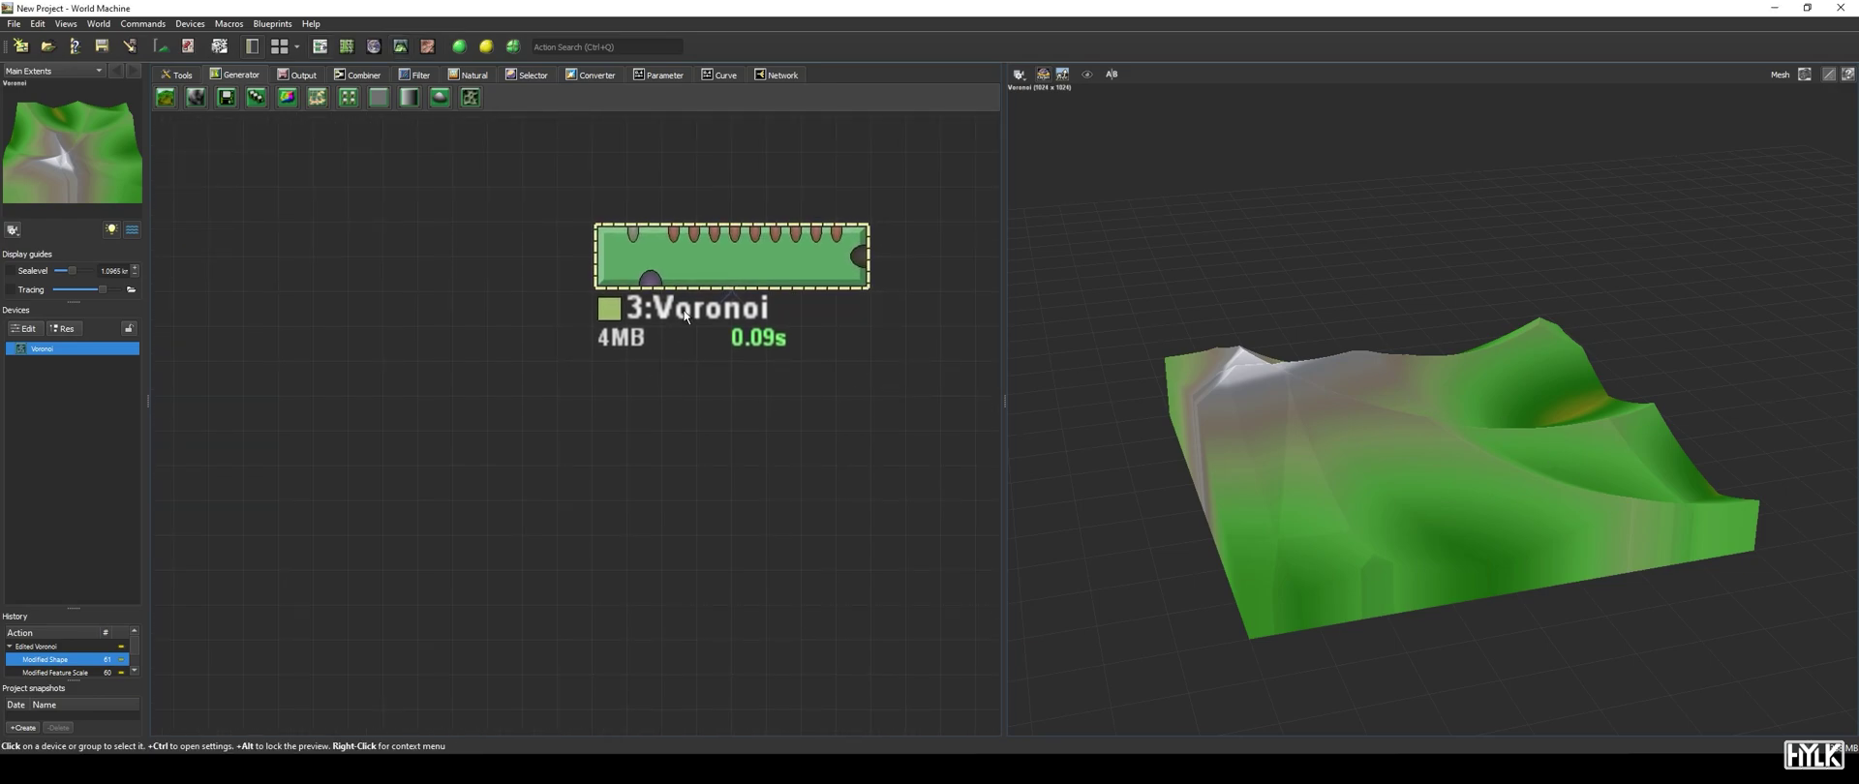
{"action": "left_click", "coordinate": [197, 97]}
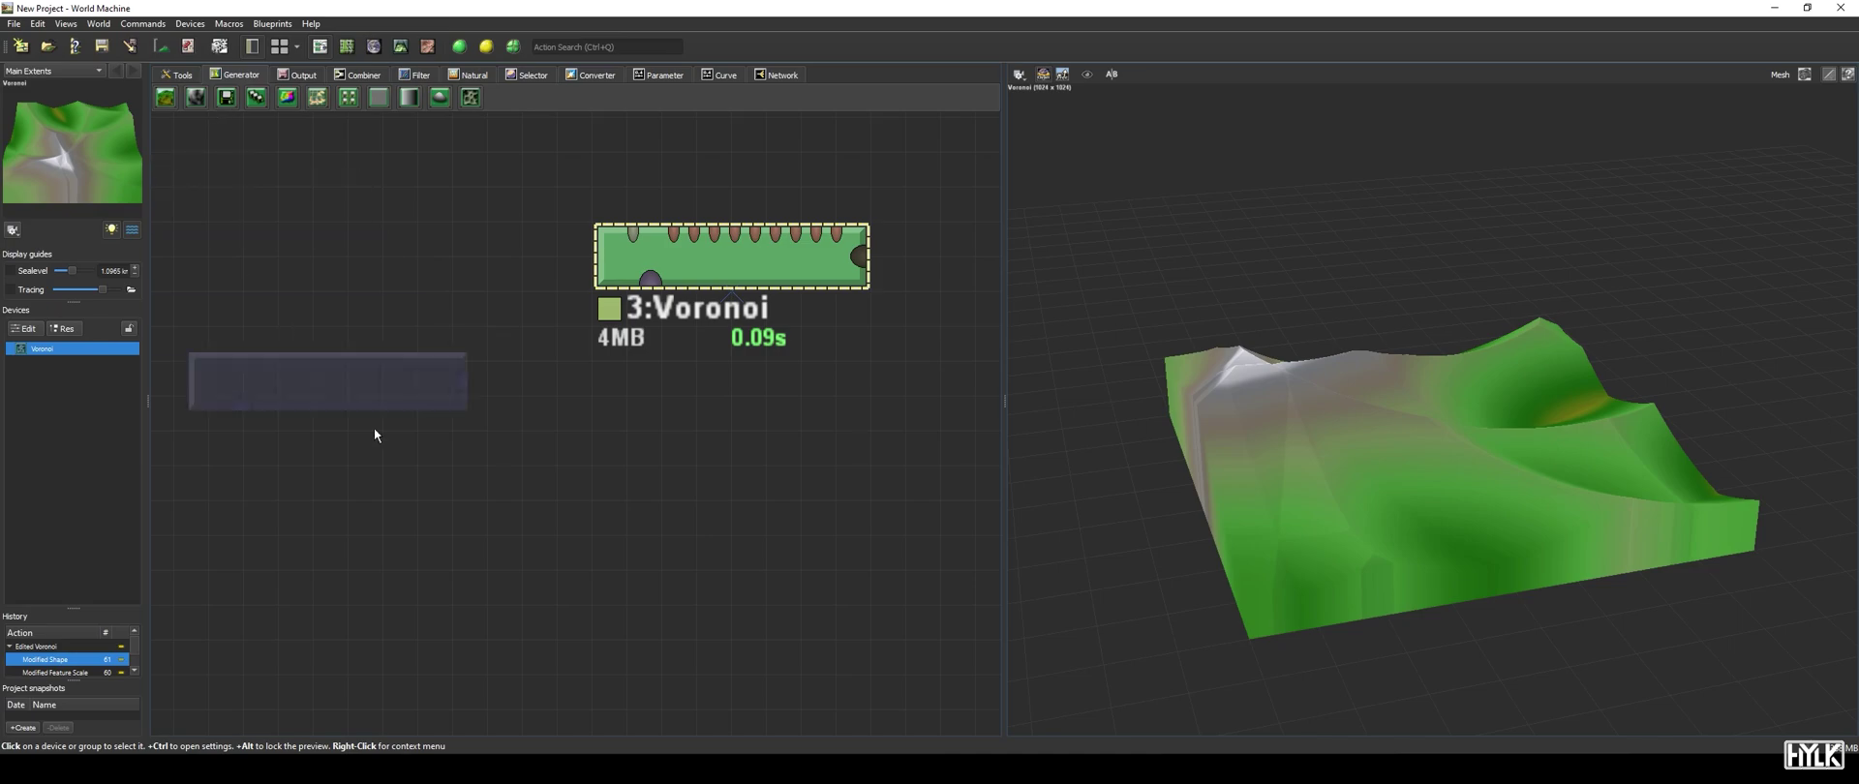
{"action": "left_click", "coordinate": [455, 503]}
{"action": "left_click_drag", "start_coordinate": [551, 465], "coordinate": [657, 289]}
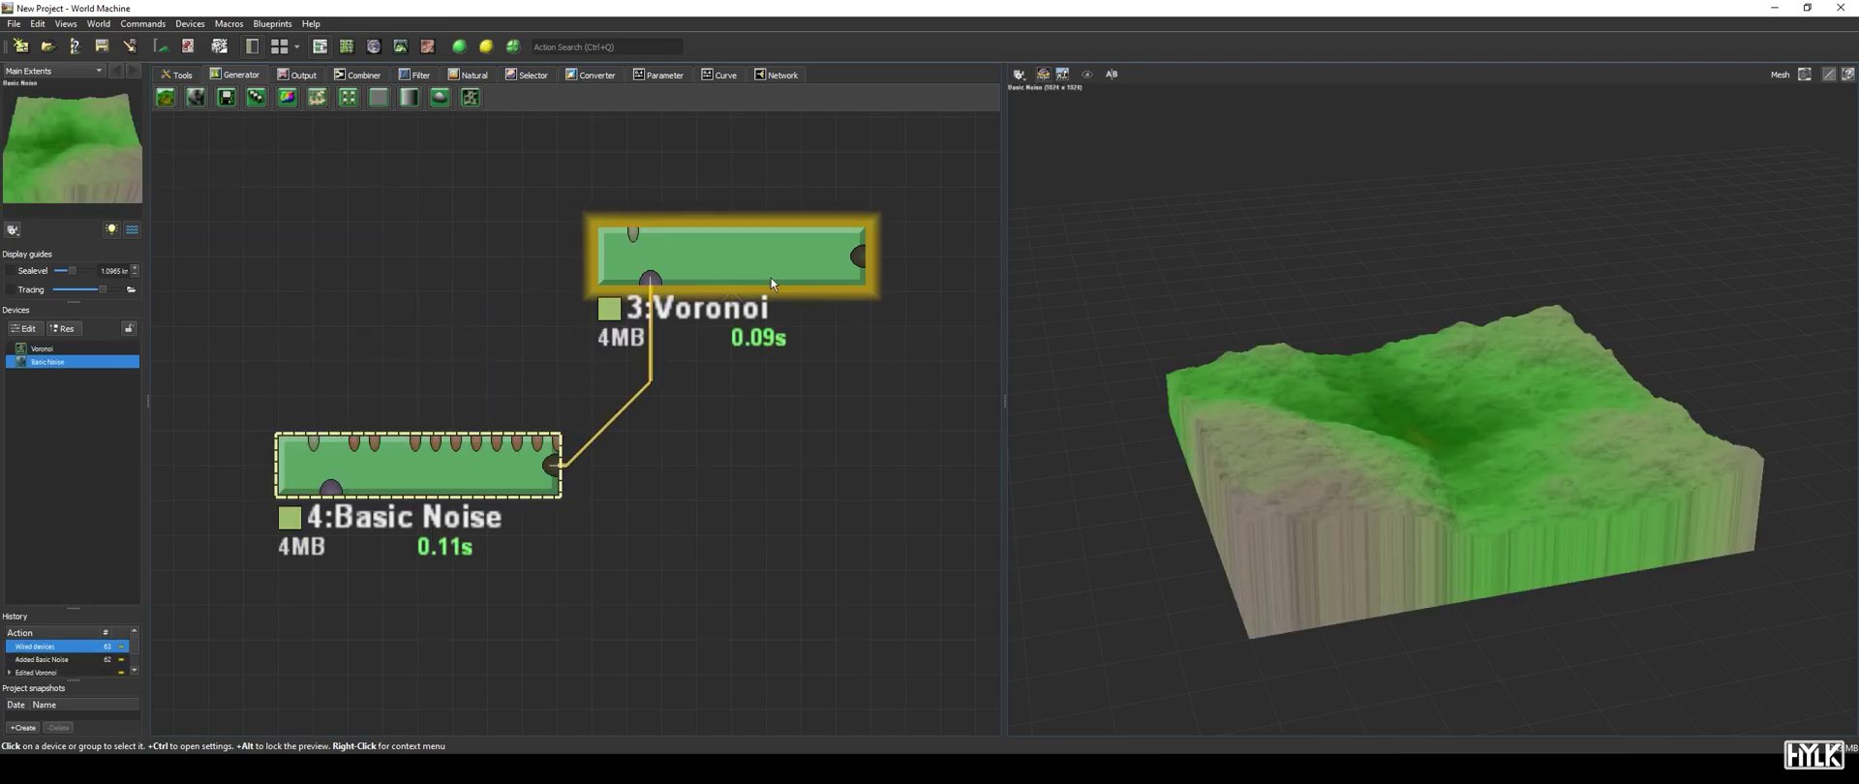
{"action": "left_click", "coordinate": [782, 273], "text": "alt"}
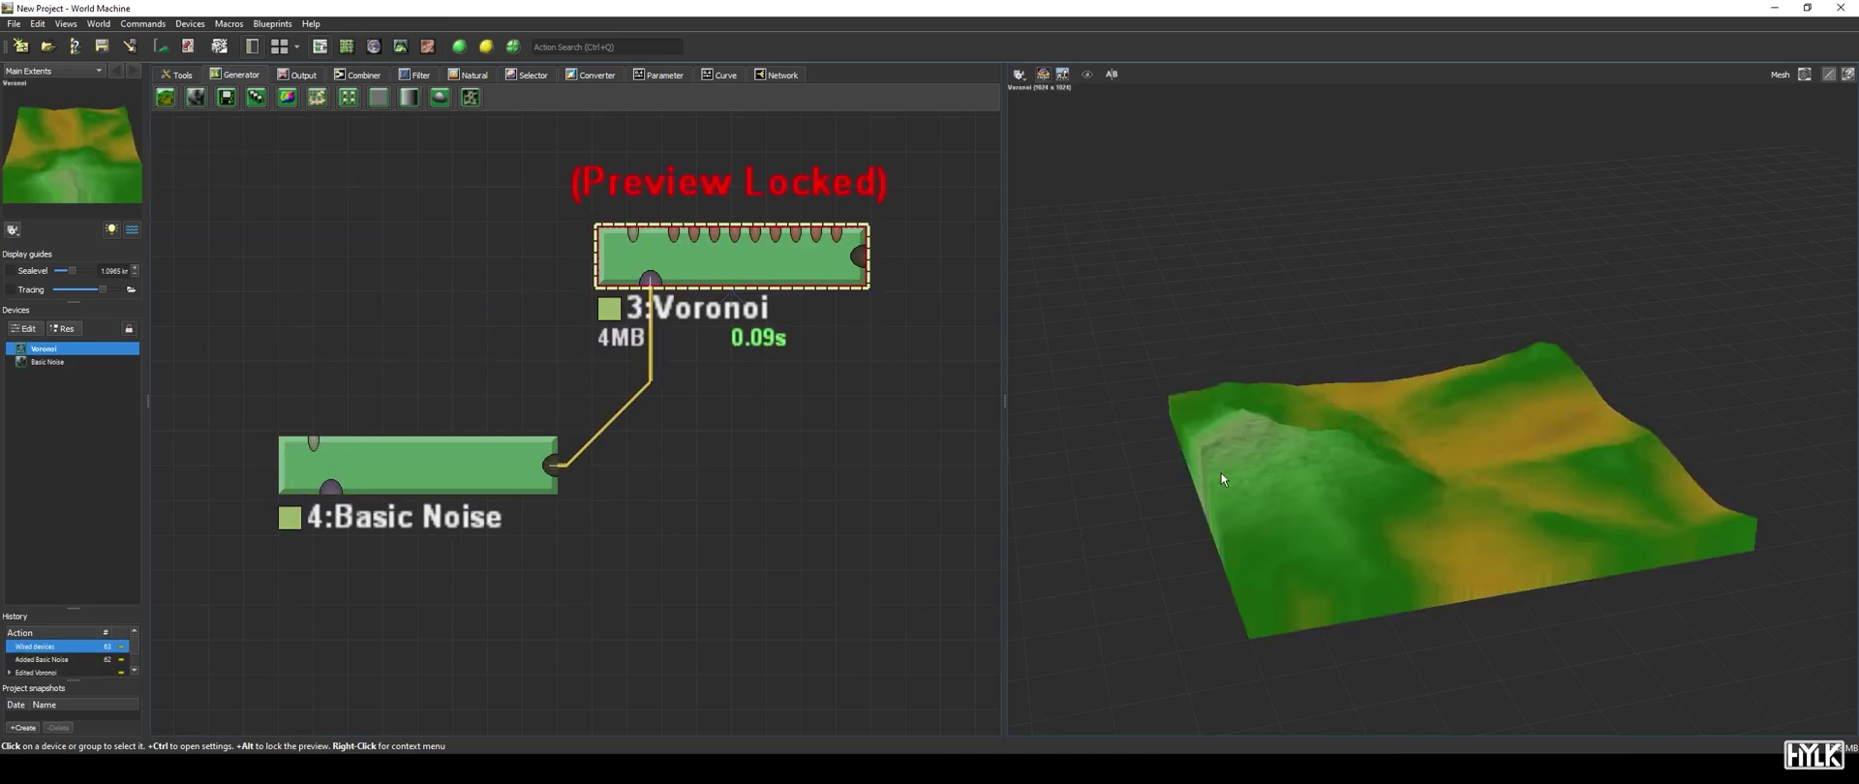
{"action": "left_click_drag", "start_coordinate": [1221, 473], "coordinate": [1262, 487]}
{"action": "left_click_drag", "start_coordinate": [1181, 451], "coordinate": [1195, 451]}
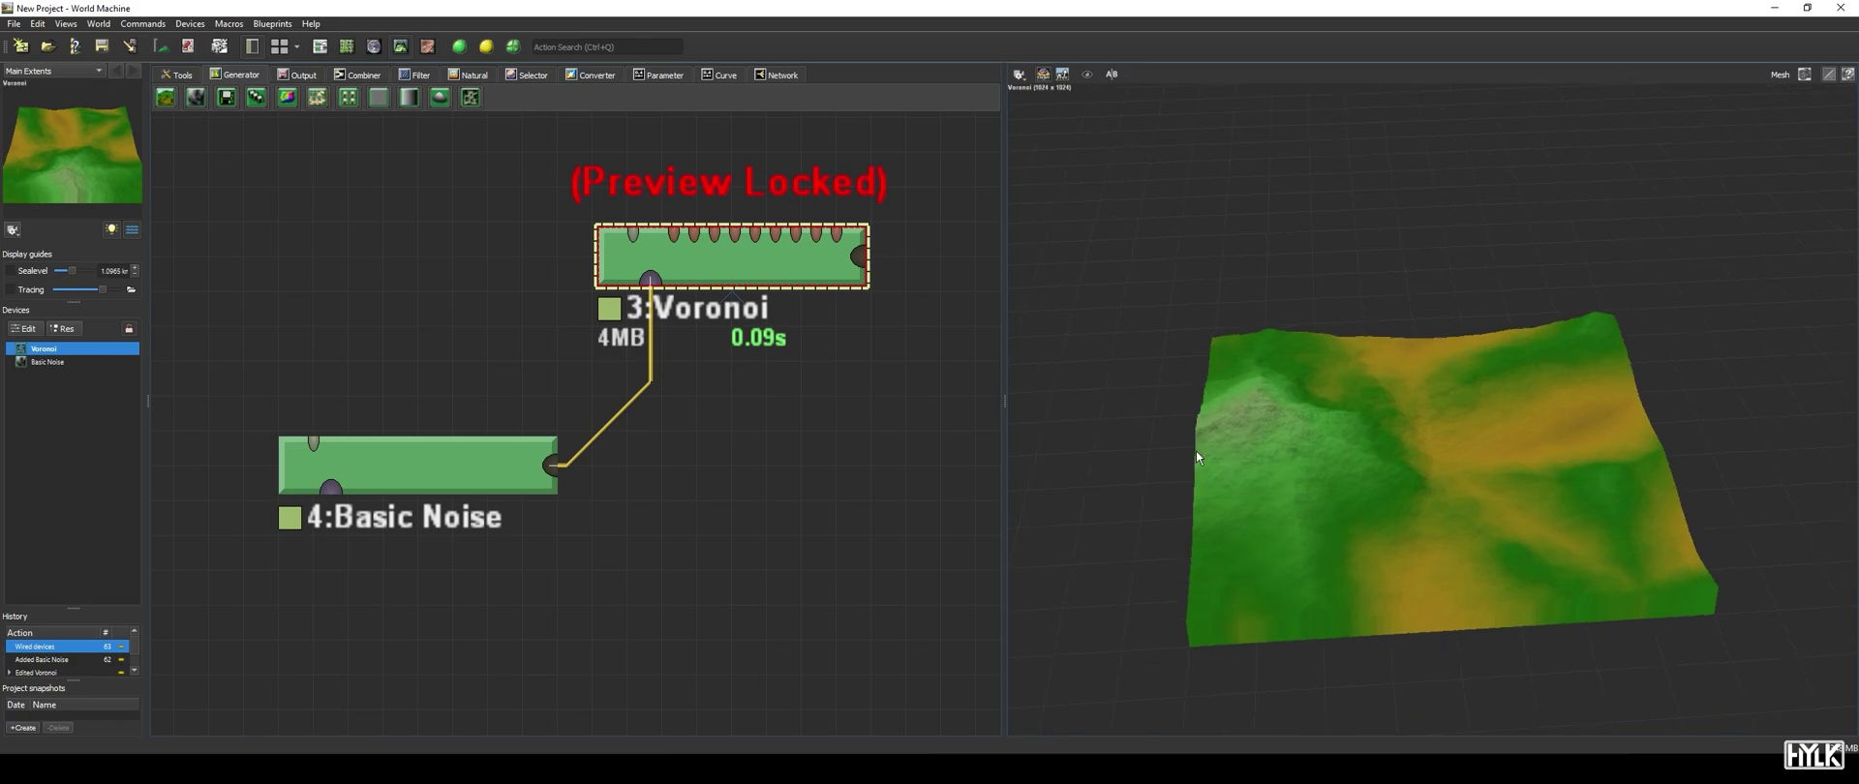
{"action": "left_click", "coordinate": [457, 478]}
{"action": "left_click", "coordinate": [461, 475], "text": "alt"}
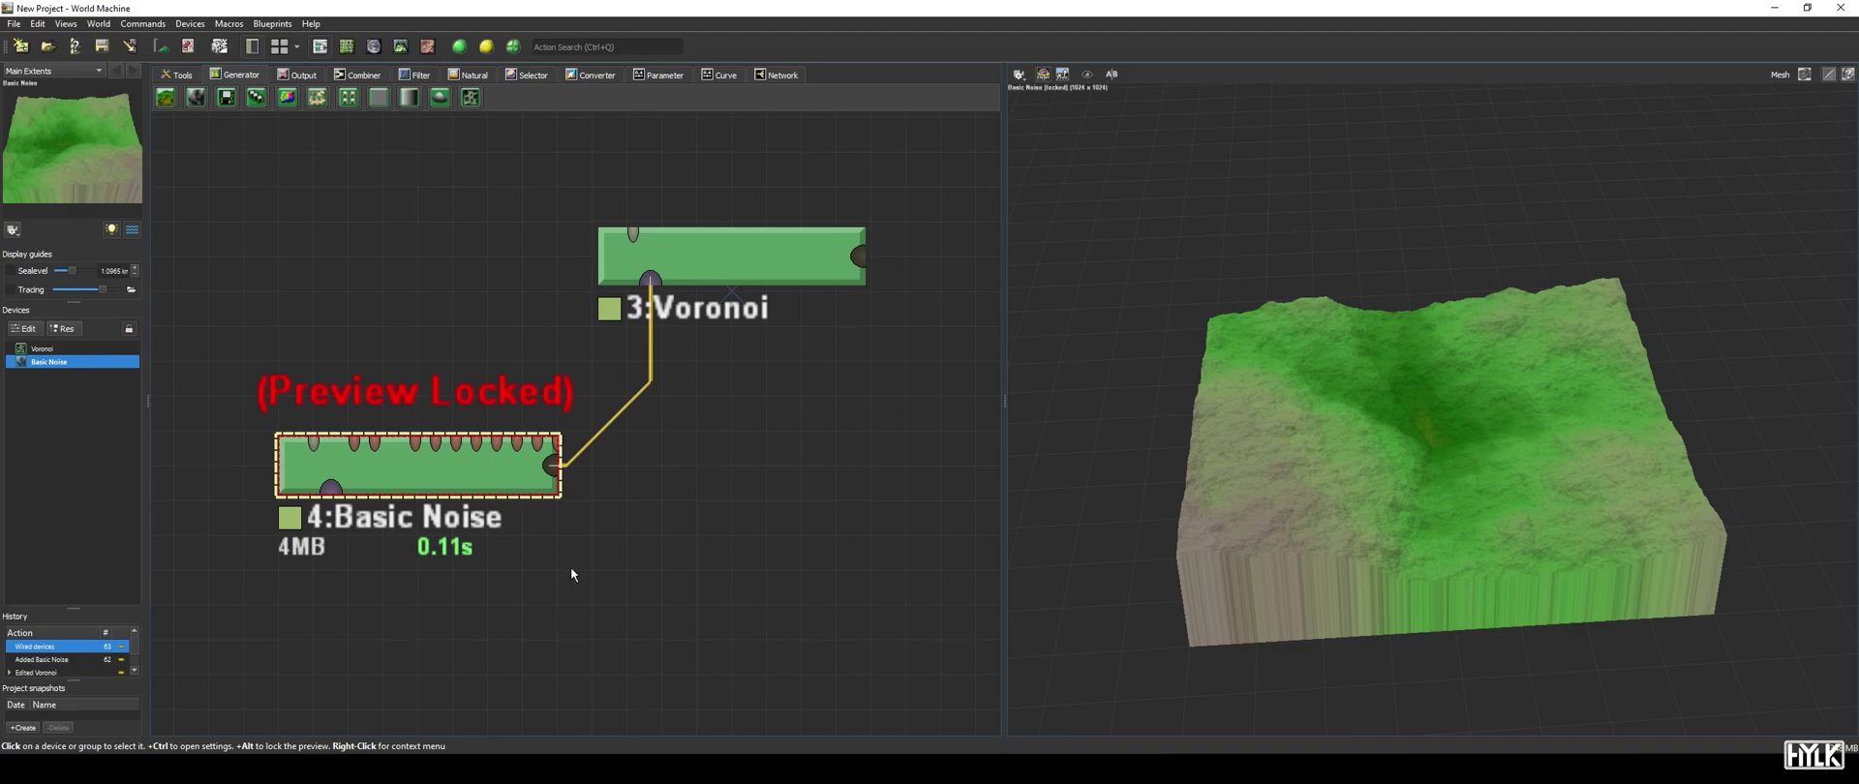
Raise the Basic Noise elevation base, then lock the preview on the Voronoi output.
{"action": "double_click", "coordinate": [488, 472]}
{"action": "left_click", "coordinate": [1003, 383]}
{"action": "left_click", "coordinate": [896, 399]}
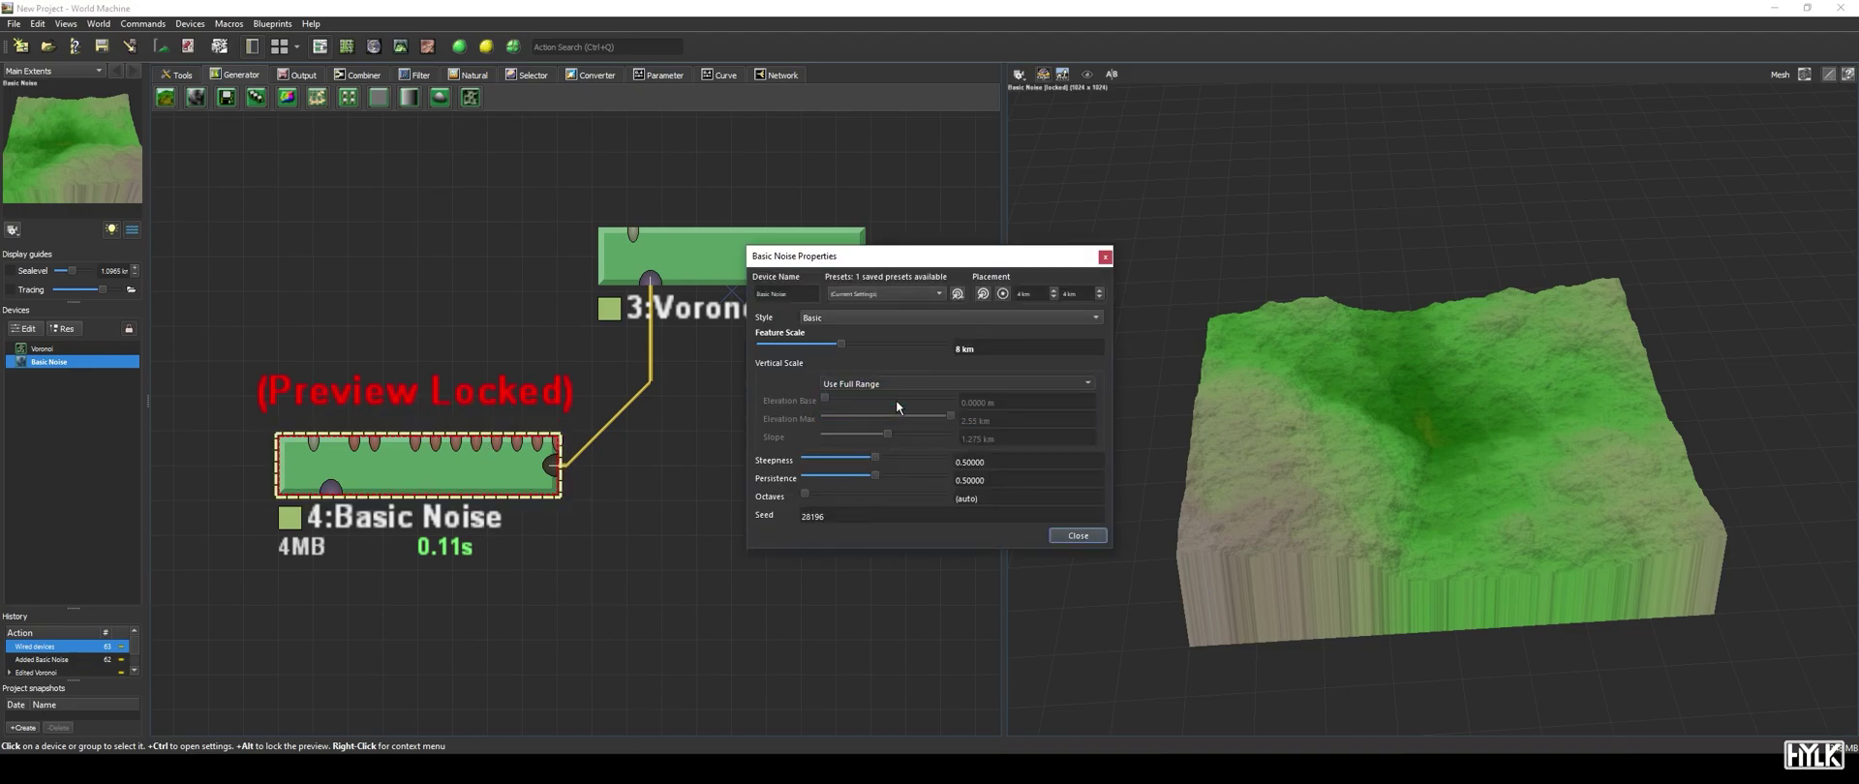
{"action": "left_click_drag", "start_coordinate": [897, 399], "coordinate": [927, 416]}
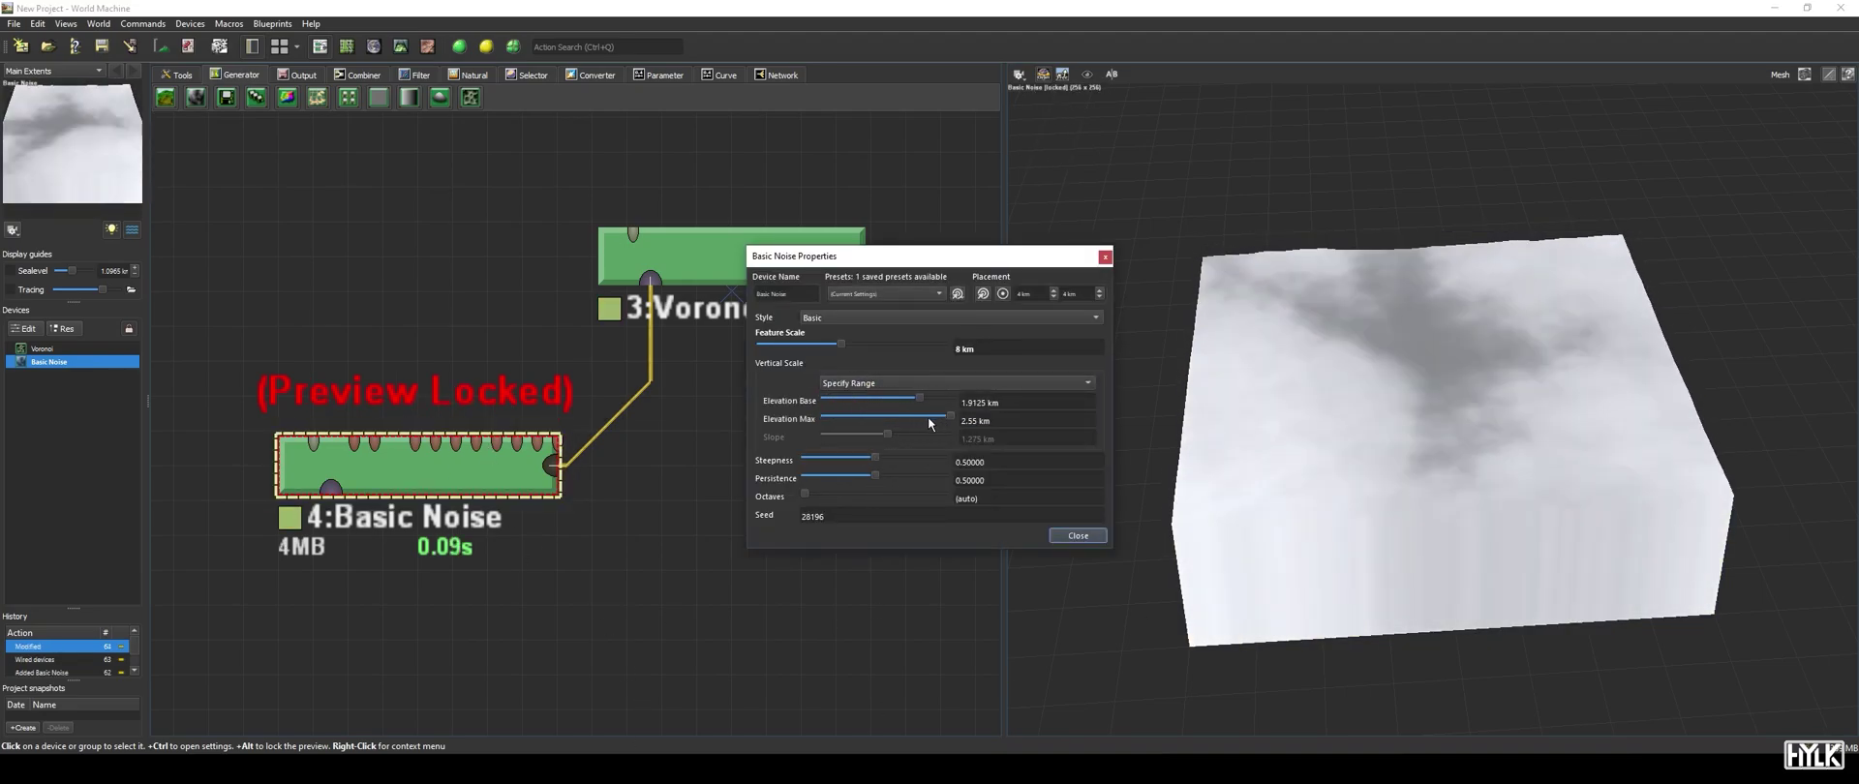
{"action": "left_click", "coordinate": [1077, 535]}
{"action": "left_click", "coordinate": [782, 282]}
{"action": "left_click", "coordinate": [812, 286], "text": "alt"}
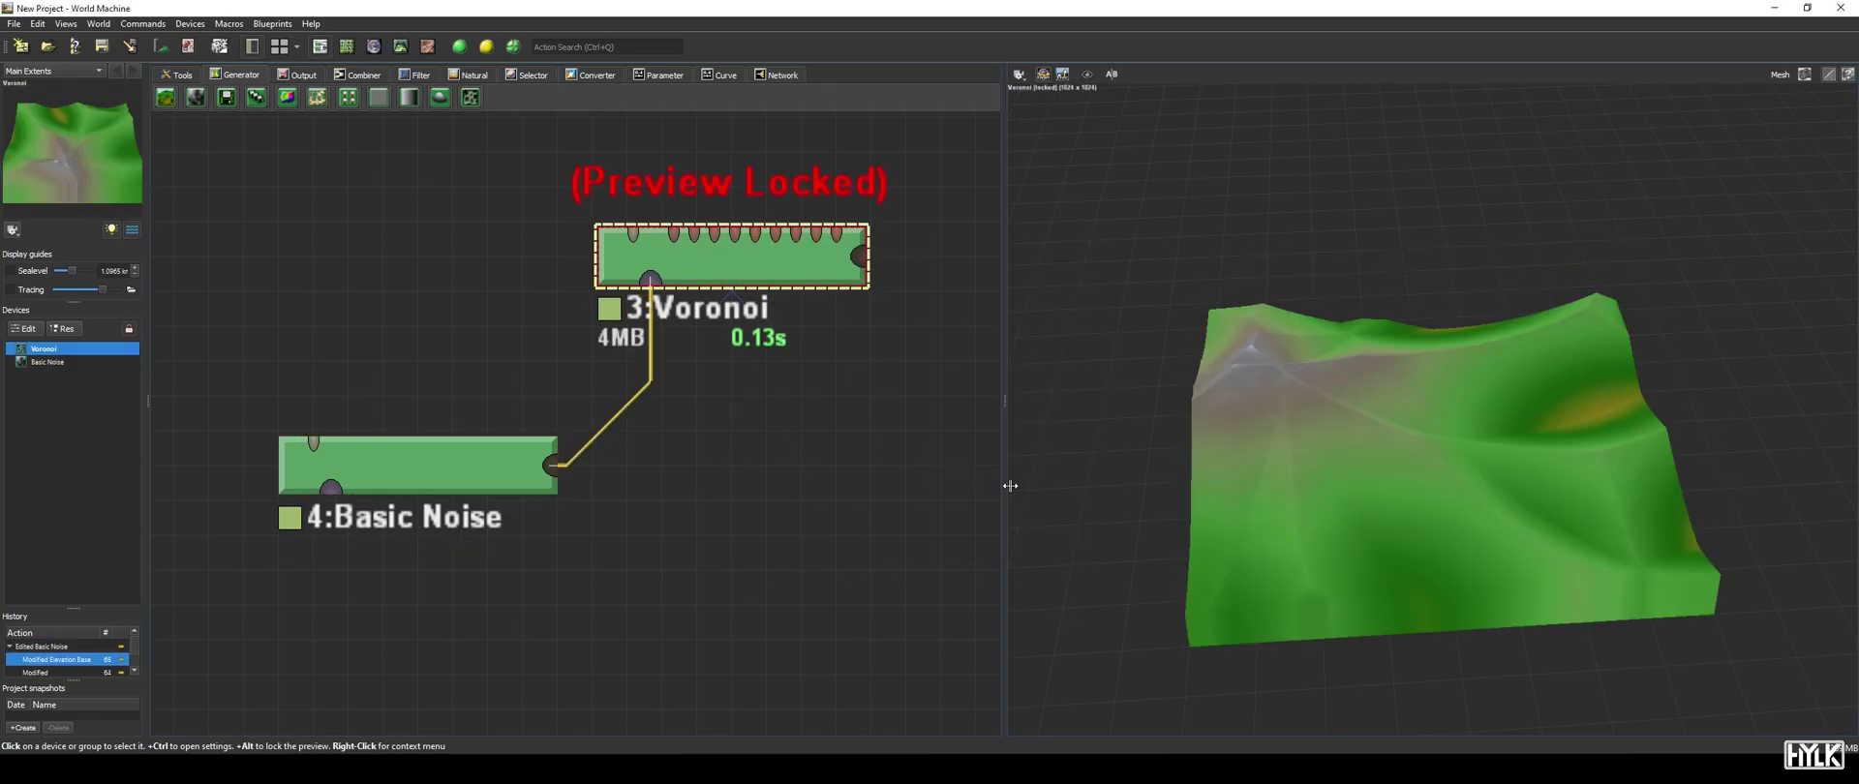
{"action": "left_click_drag", "start_coordinate": [1249, 445], "coordinate": [1408, 523]}
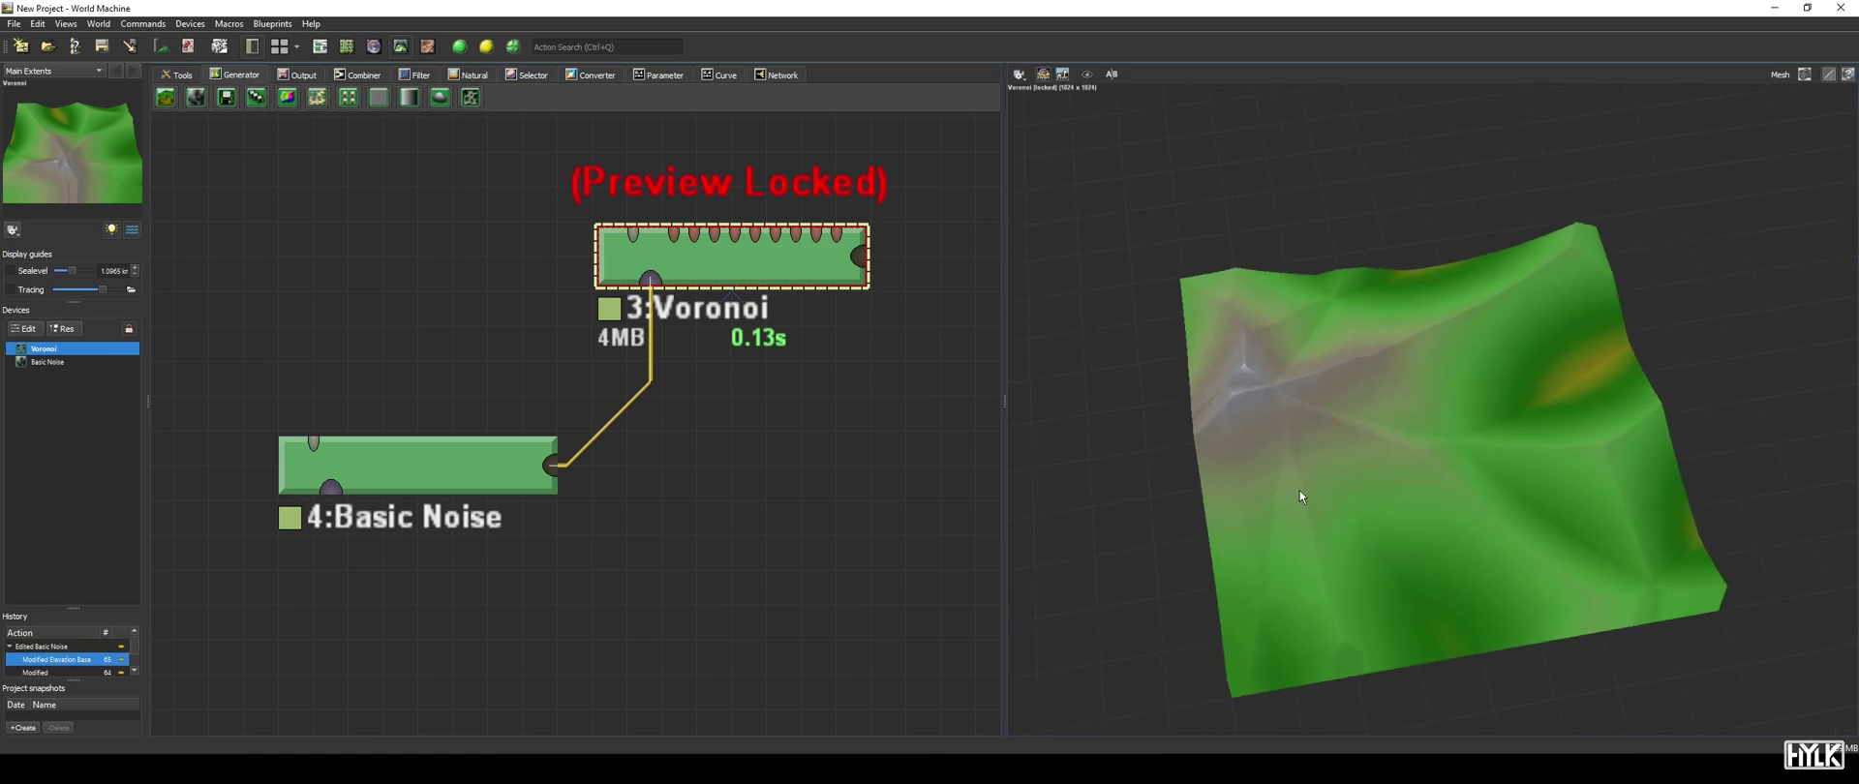
Give 4:Basic Noise Feature Scale 1.03806 km, Elevation Base 1.87266 km and steepness 0.5.
{"action": "left_click", "coordinate": [490, 488]}
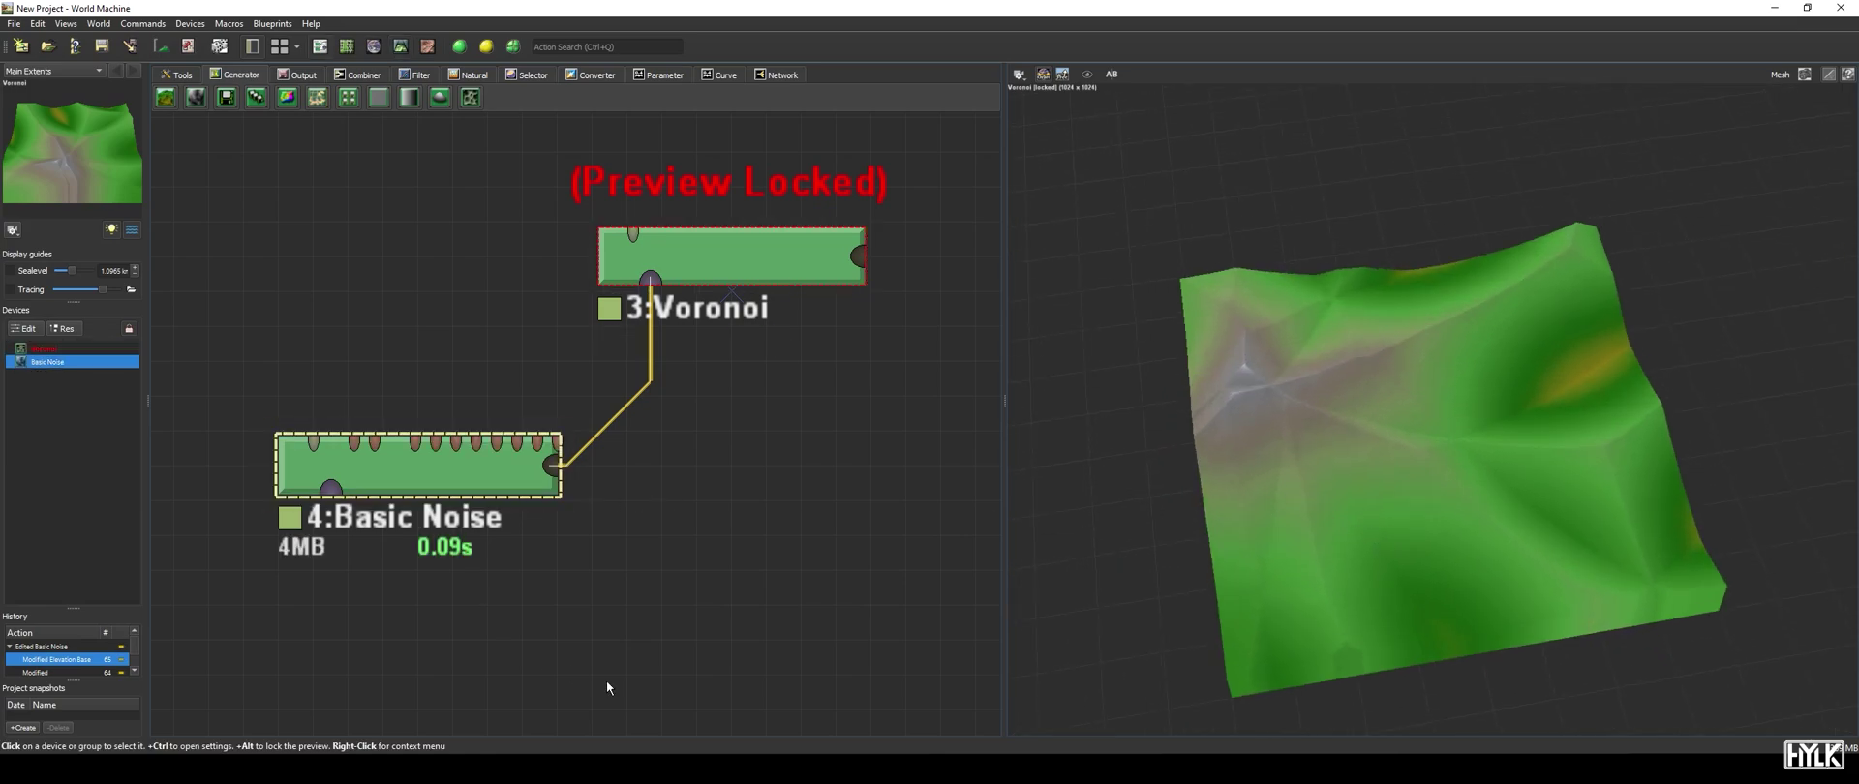
{"action": "double_click", "coordinate": [405, 486]}
{"action": "left_click_drag", "start_coordinate": [846, 347], "coordinate": [789, 356]}
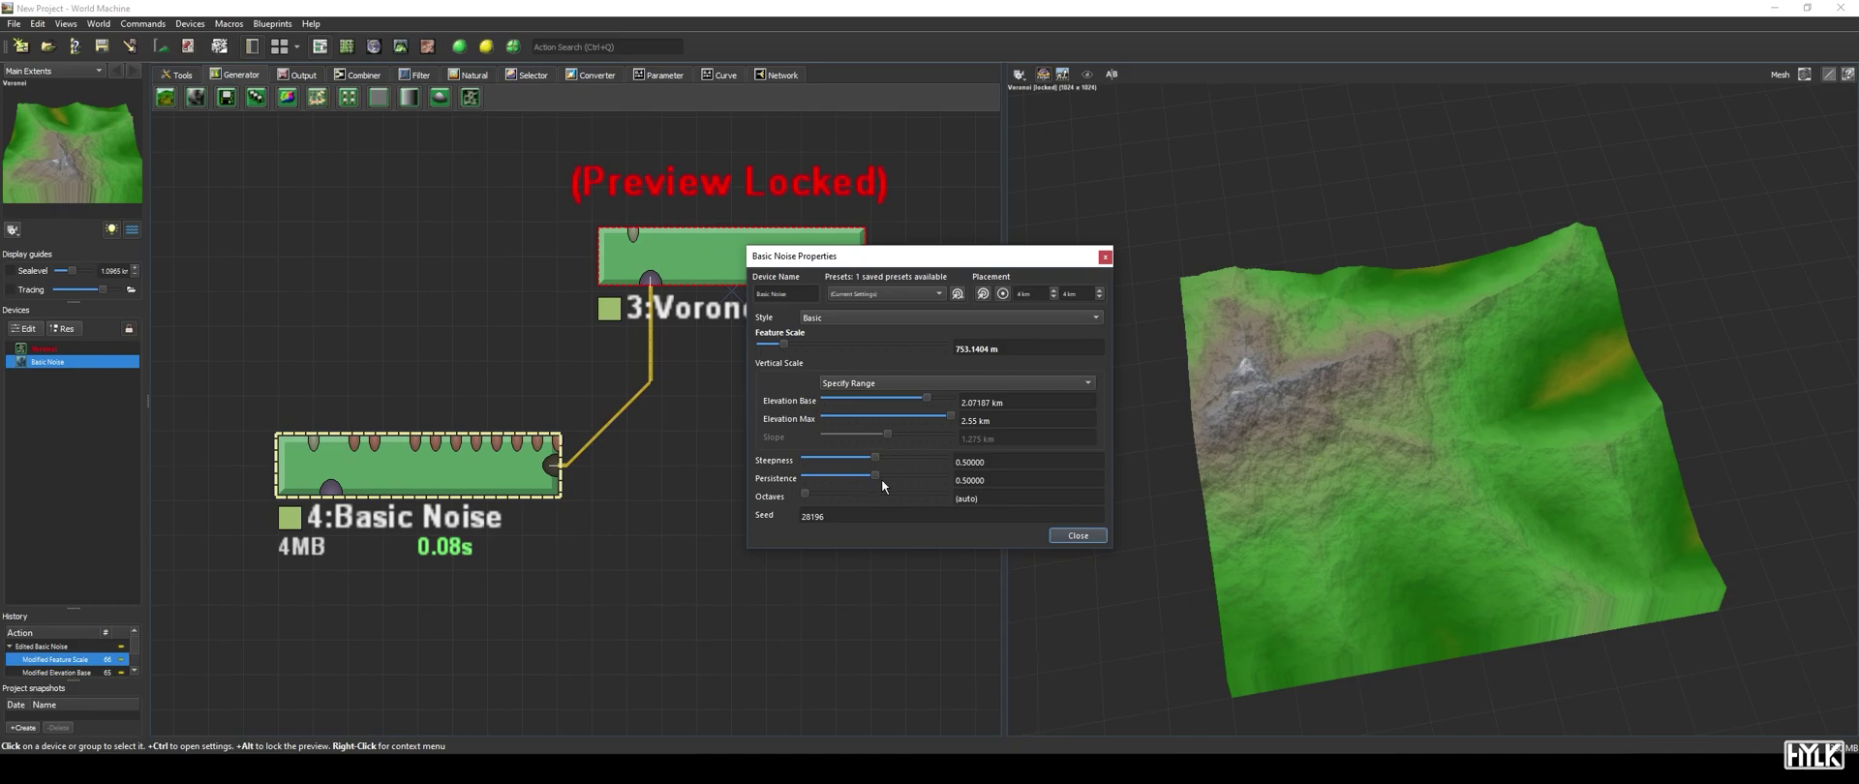
{"action": "mouse_move", "coordinate": [885, 462]}
{"action": "left_mouse_down"}
{"action": "mouse_move", "coordinate": [929, 469]}
{"action": "mouse_move", "coordinate": [911, 474]}
{"action": "left_mouse_up"}
{"action": "left_click", "coordinate": [1419, 461]}
{"action": "left_click_drag", "start_coordinate": [1419, 466], "coordinate": [1181, 547]}
{"action": "left_click_drag", "start_coordinate": [910, 462], "coordinate": [879, 484]}
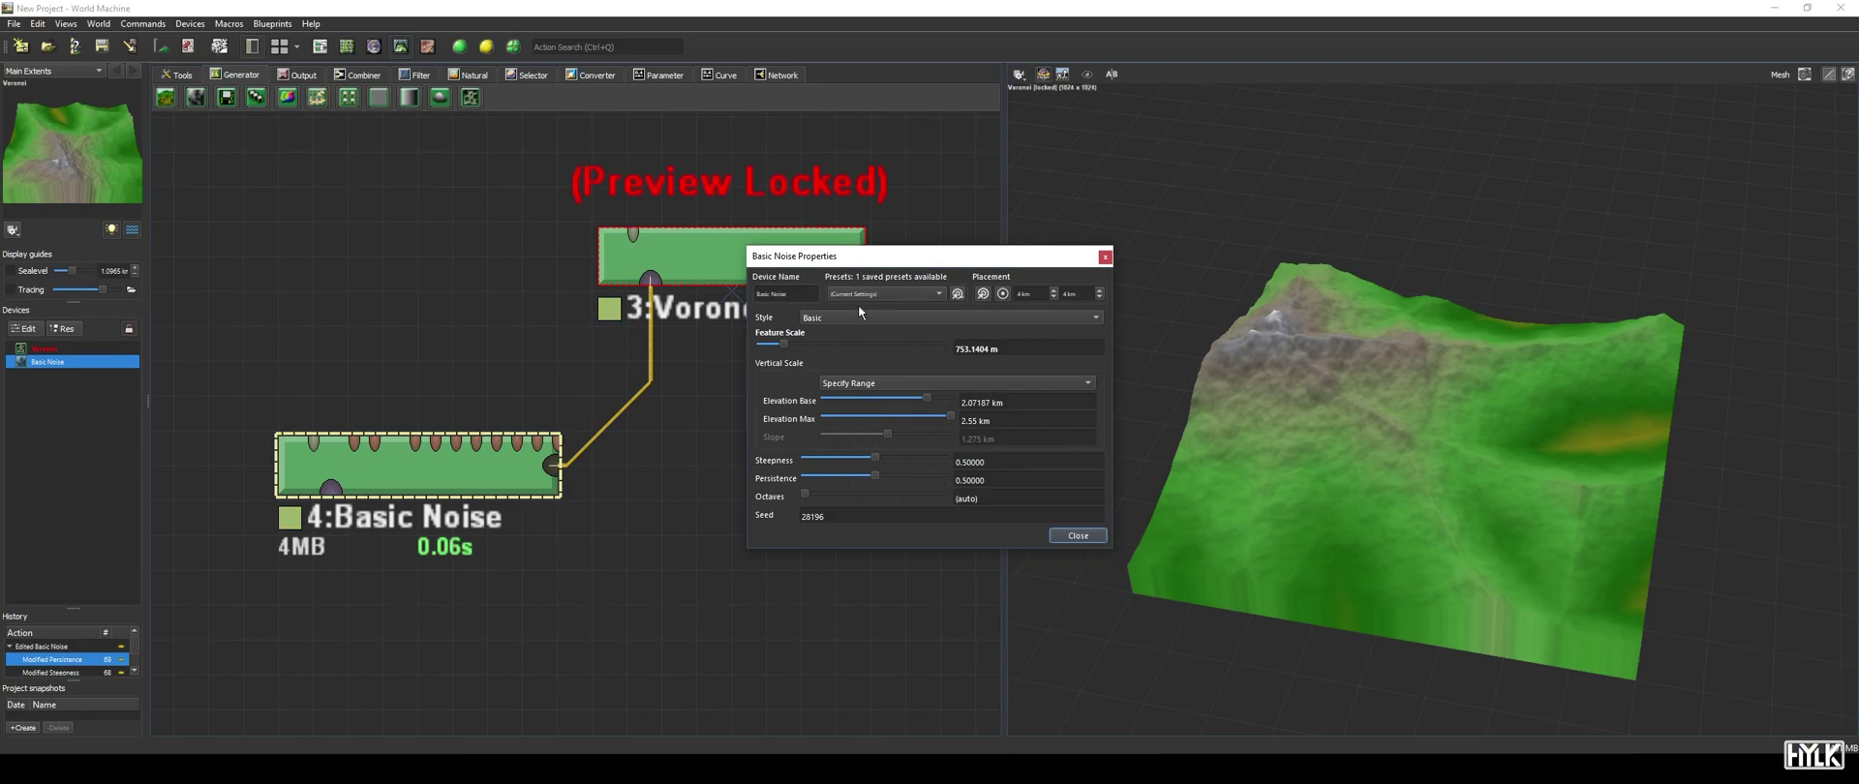
{"action": "left_click_drag", "start_coordinate": [933, 405], "coordinate": [924, 416]}
{"action": "left_click_drag", "start_coordinate": [784, 344], "coordinate": [790, 344]}
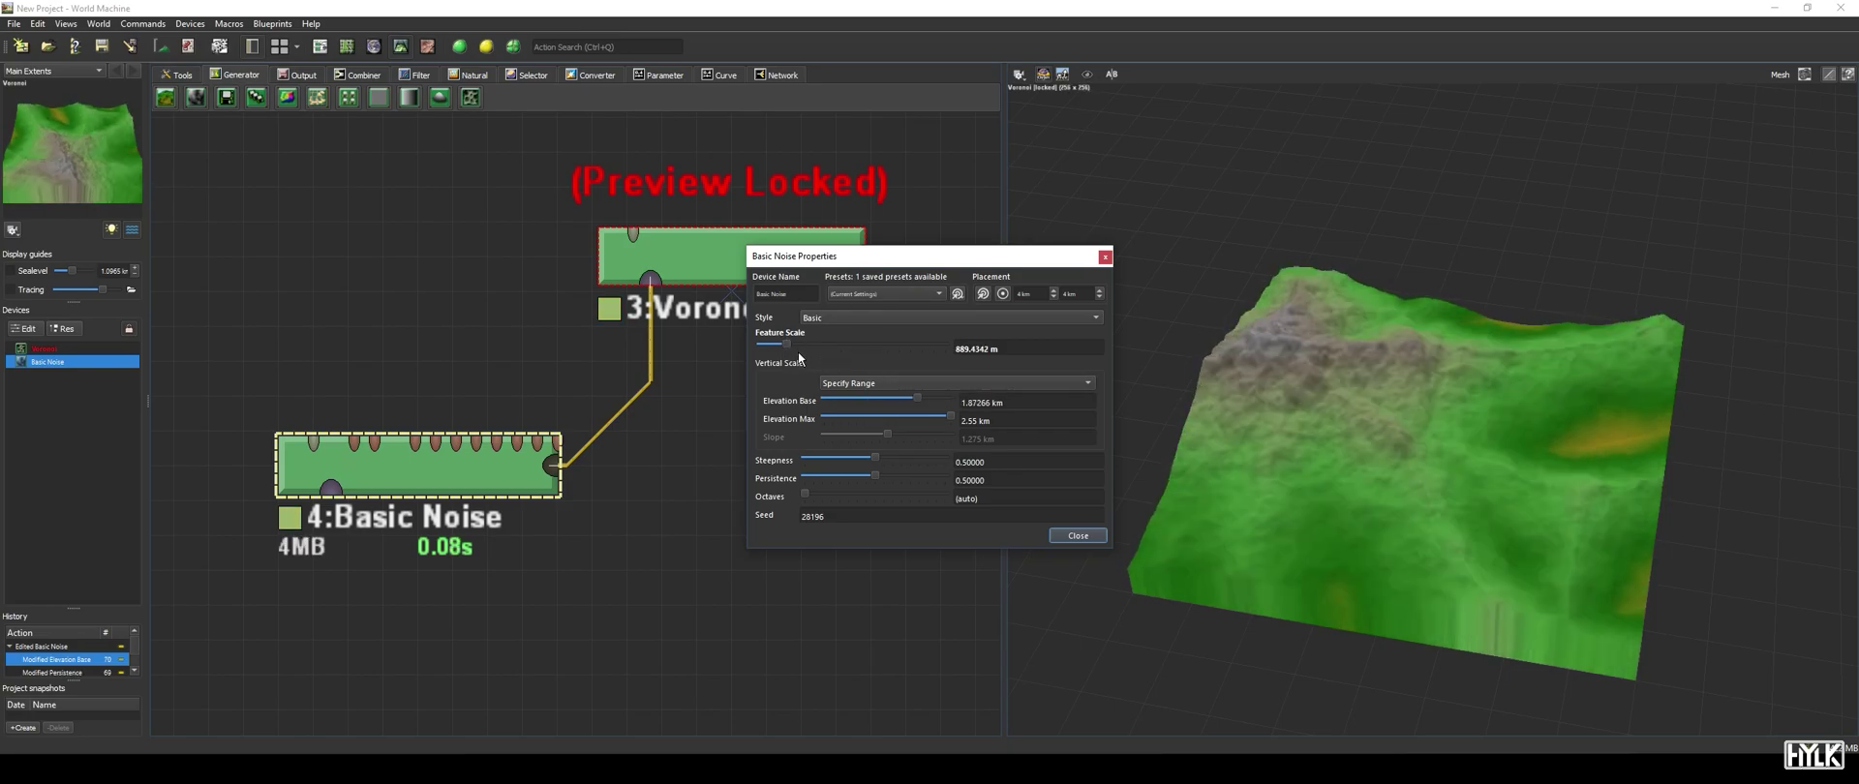
{"action": "left_click_drag", "start_coordinate": [1381, 496], "coordinate": [1332, 554]}
{"action": "left_click", "coordinate": [1078, 535]}
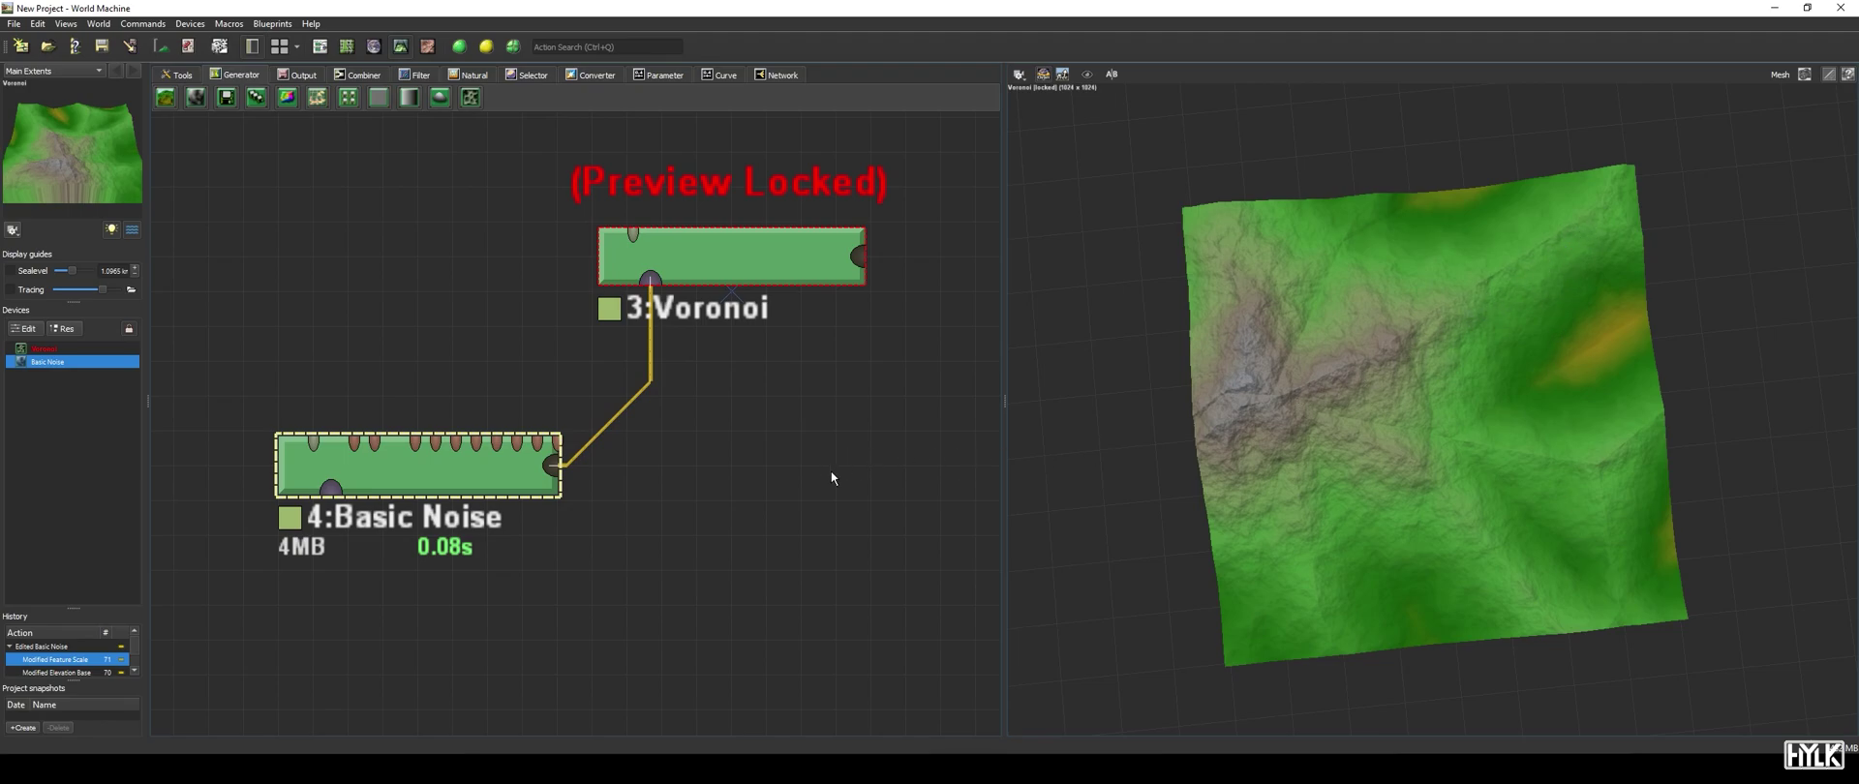
Turn on Use distortion input in the Voronoi device's properties.
{"action": "double_click", "coordinate": [753, 247]}
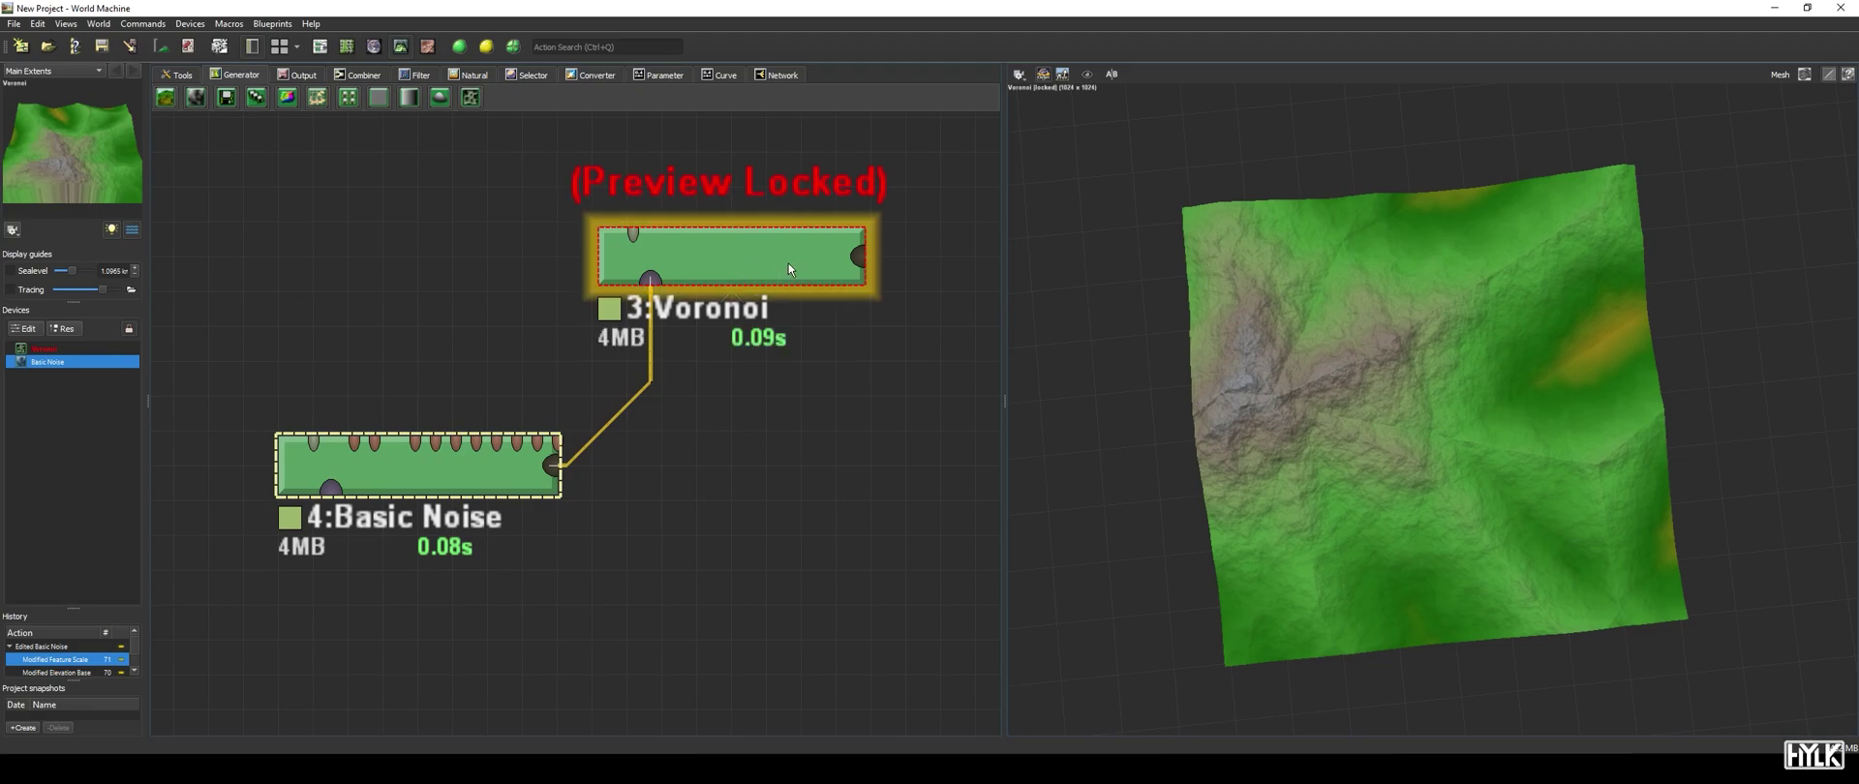
{"action": "left_click", "coordinate": [761, 434]}
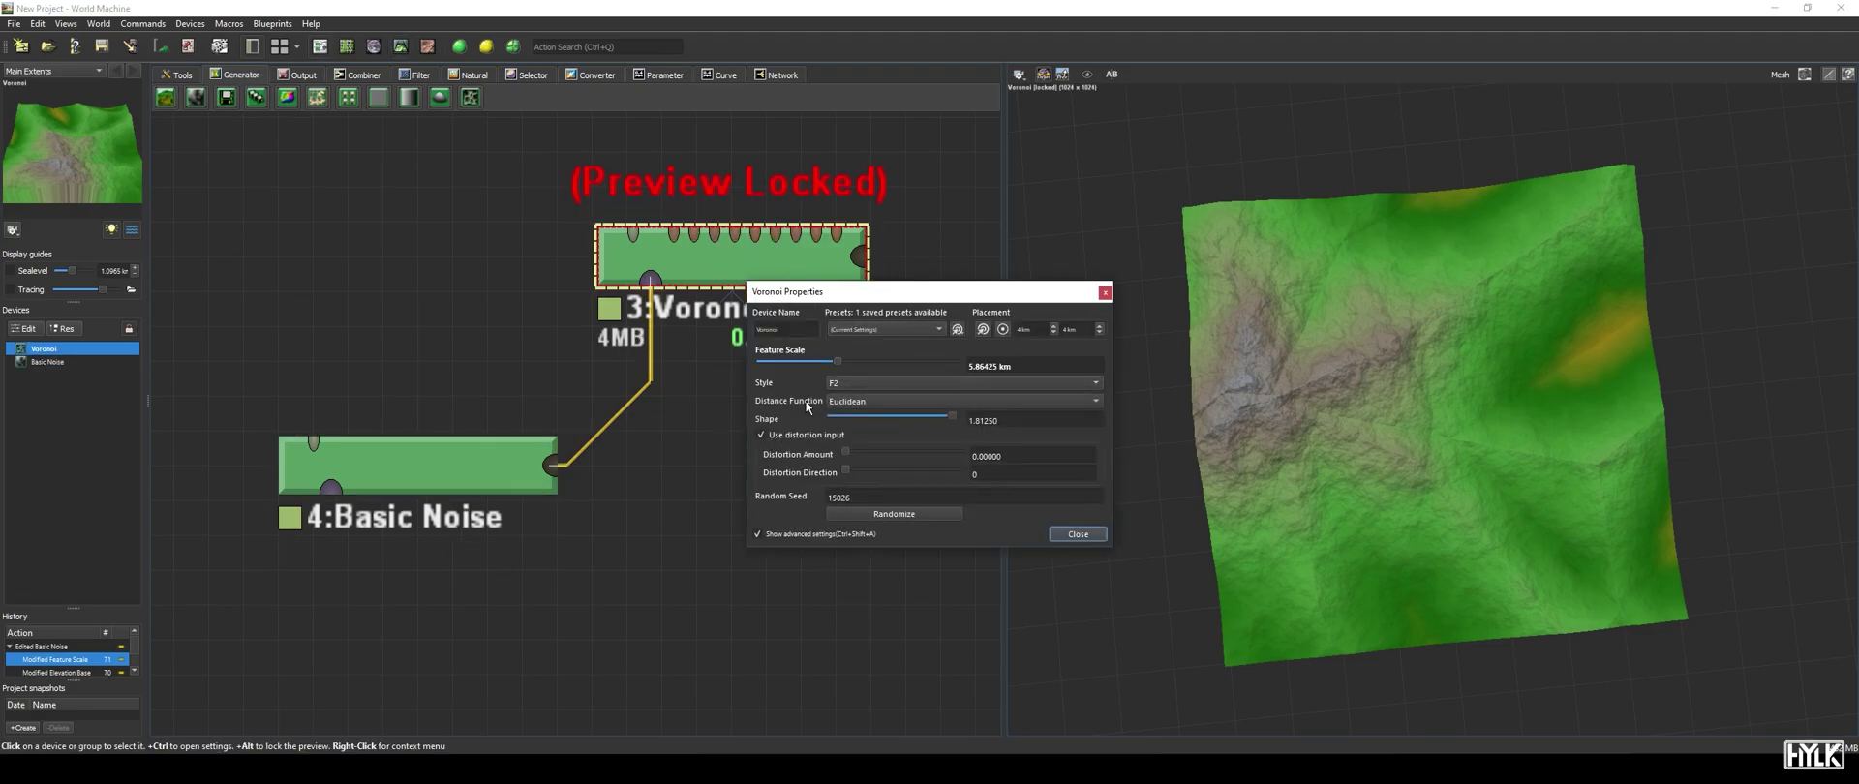
{"action": "left_click_drag", "start_coordinate": [803, 291], "coordinate": [887, 289]}
Add a Basic Noise device left of Voronoi and wire it into Voronoi's distortion input.
{"action": "middle_click_drag", "start_coordinate": [449, 203], "coordinate": [583, 207]}
{"action": "key", "text": "space"}
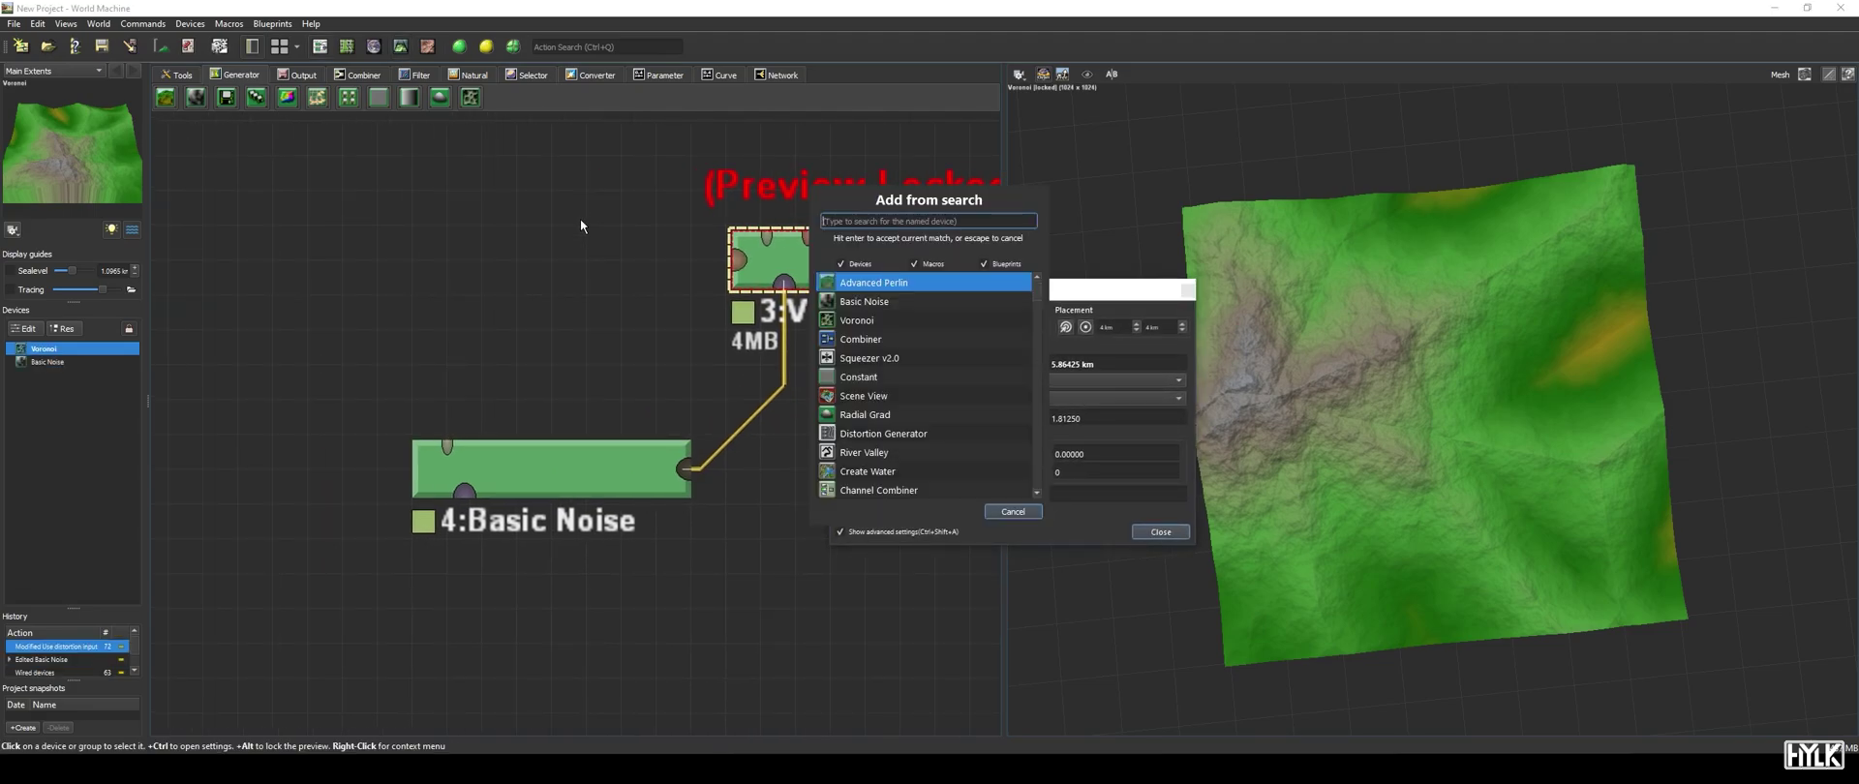
{"action": "key", "text": "Return"}
{"action": "left_click", "coordinate": [472, 269]}
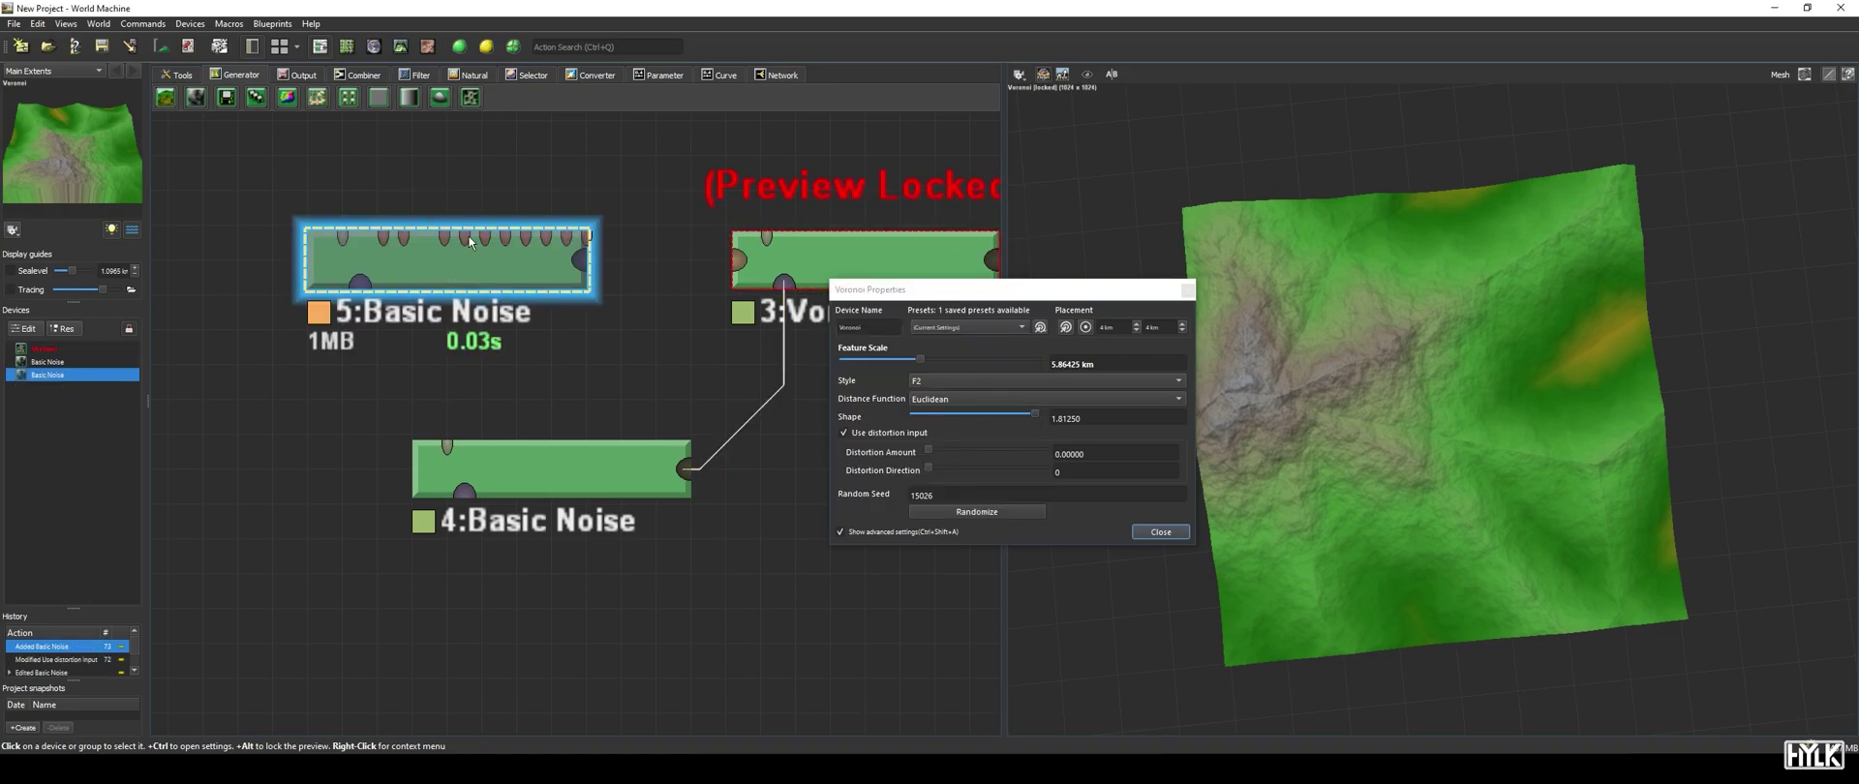
{"action": "left_click_drag", "start_coordinate": [579, 252], "coordinate": [739, 251]}
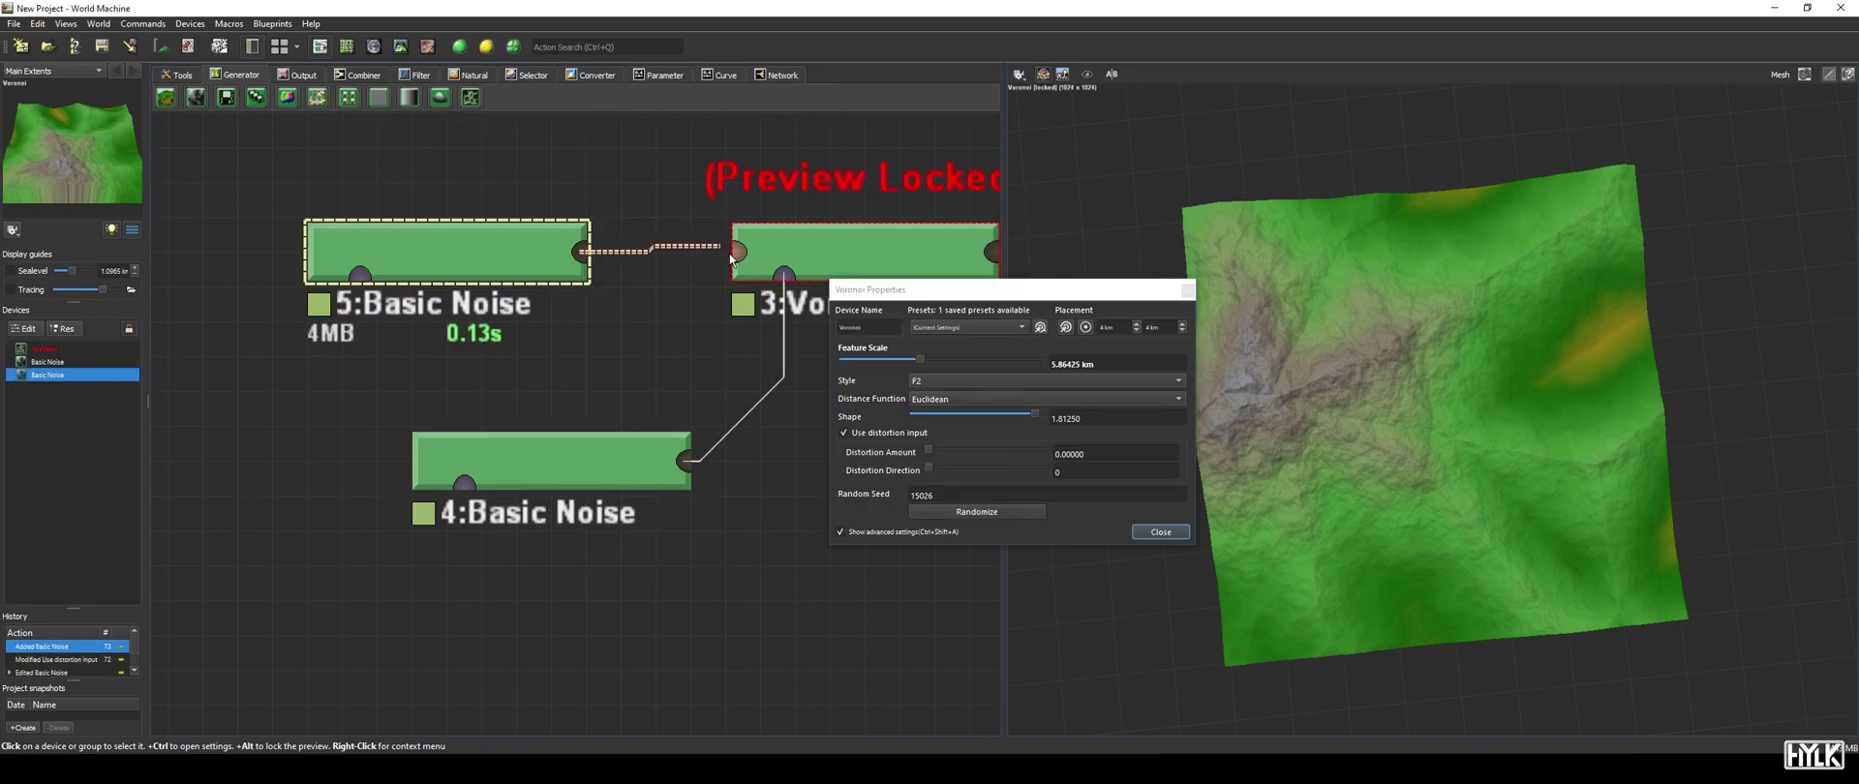
{"action": "middle_click_drag", "start_coordinate": [543, 289], "coordinate": [455, 300]}
{"action": "left_click_drag", "start_coordinate": [1028, 290], "coordinate": [801, 378]}
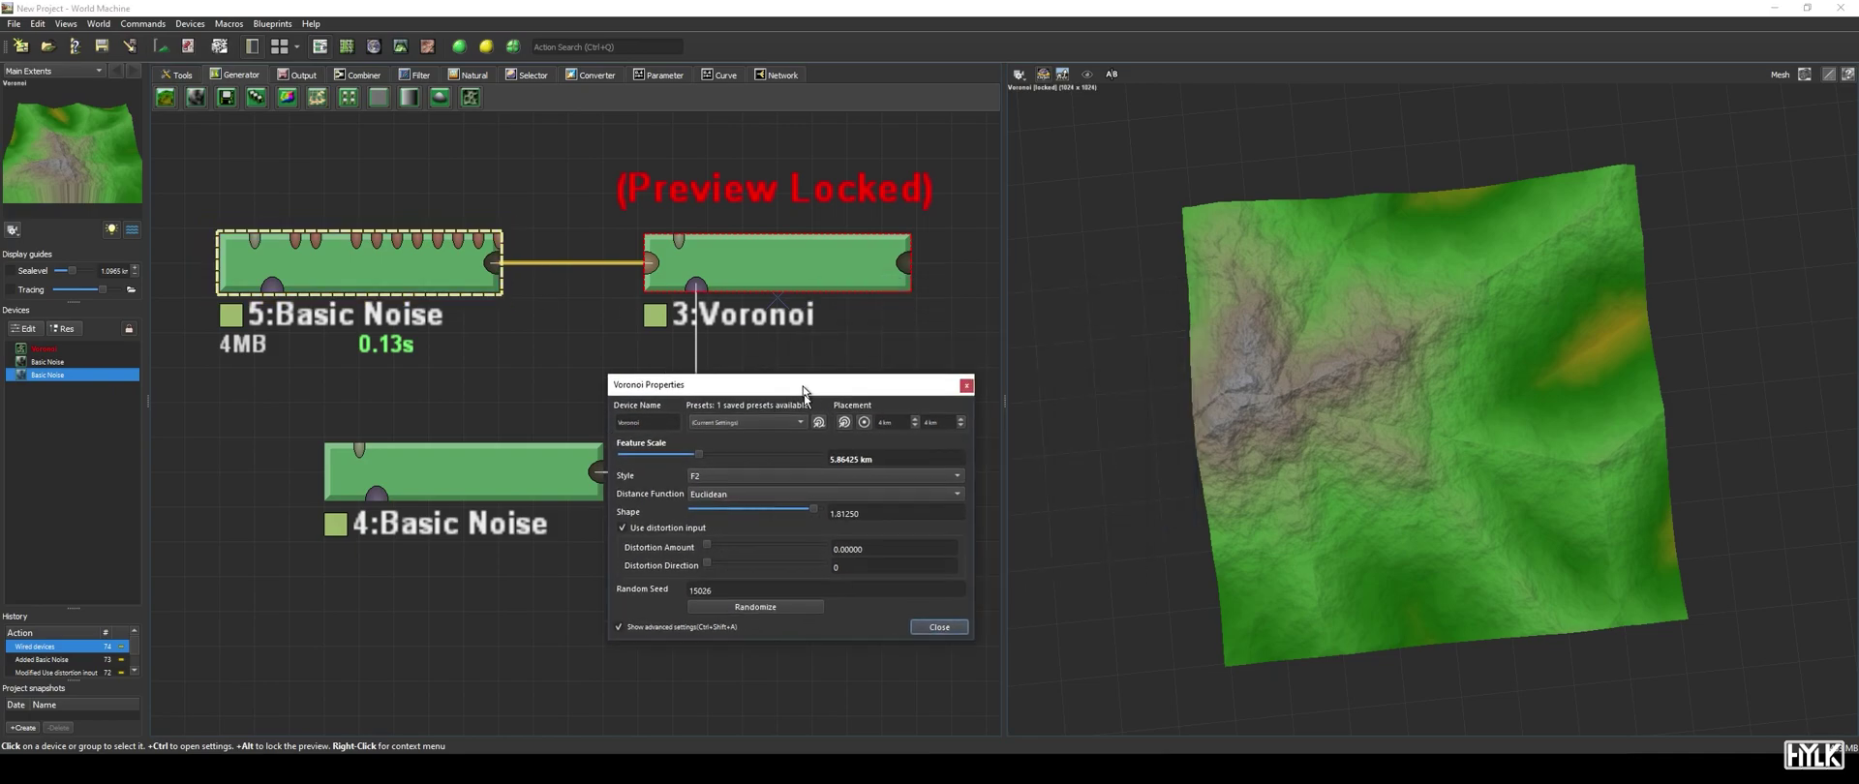
Reduce the 5:Basic Noise feature scale and set Voronoi Distortion Amount to 1.0.
{"action": "double_click", "coordinate": [415, 261]}
{"action": "left_click_drag", "start_coordinate": [943, 259], "coordinate": [400, 159]}
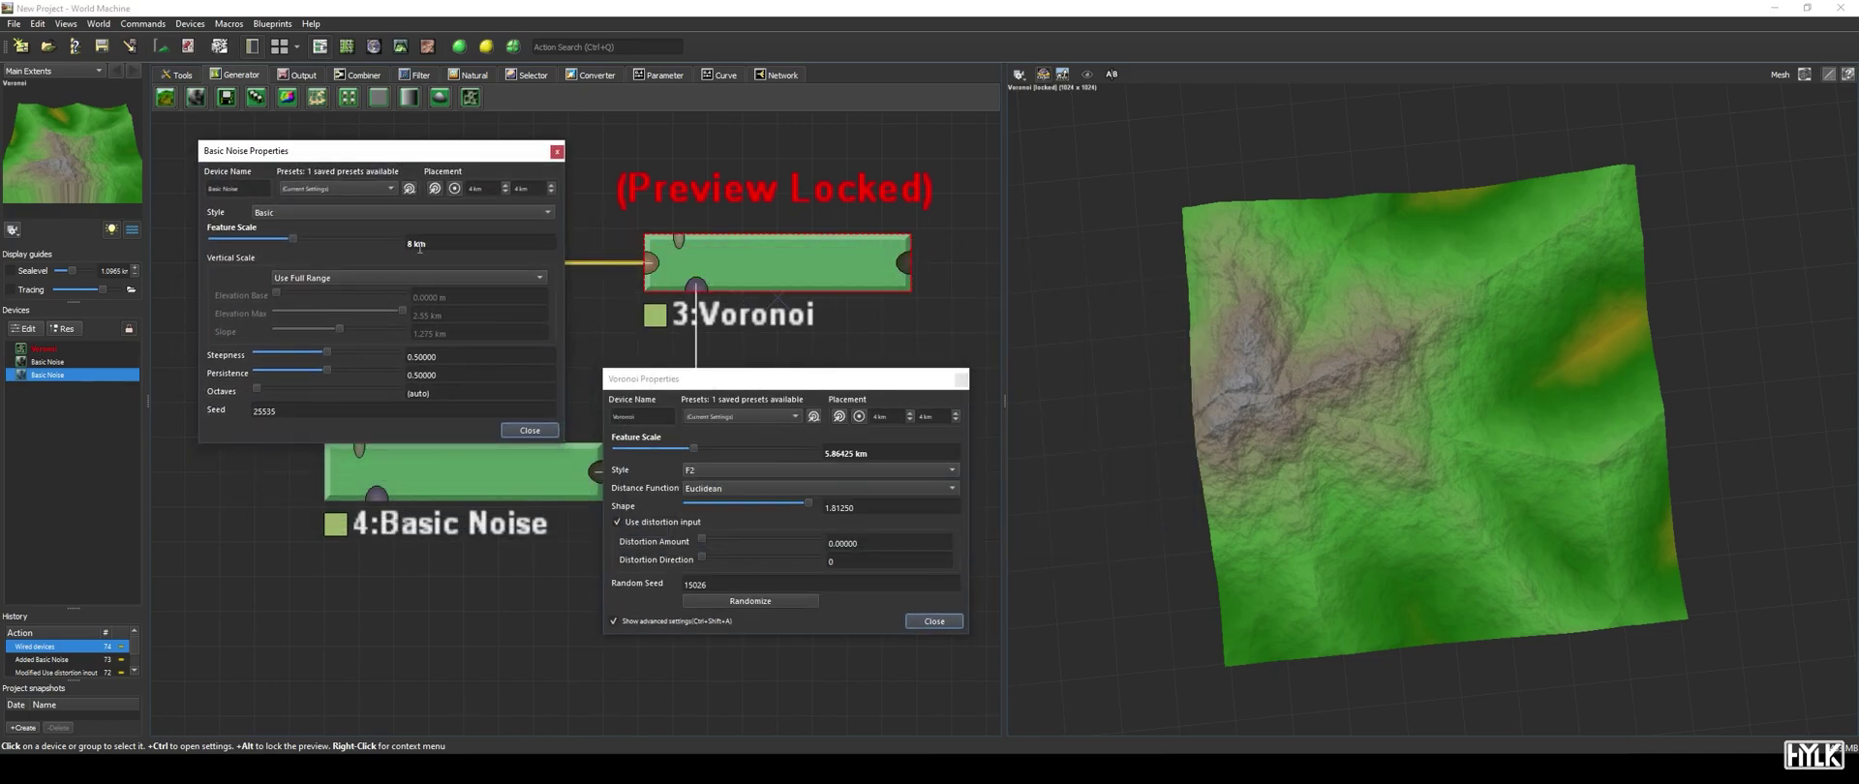
{"action": "left_click_drag", "start_coordinate": [298, 244], "coordinate": [275, 252]}
{"action": "left_click_drag", "start_coordinate": [707, 544], "coordinate": [832, 550]}
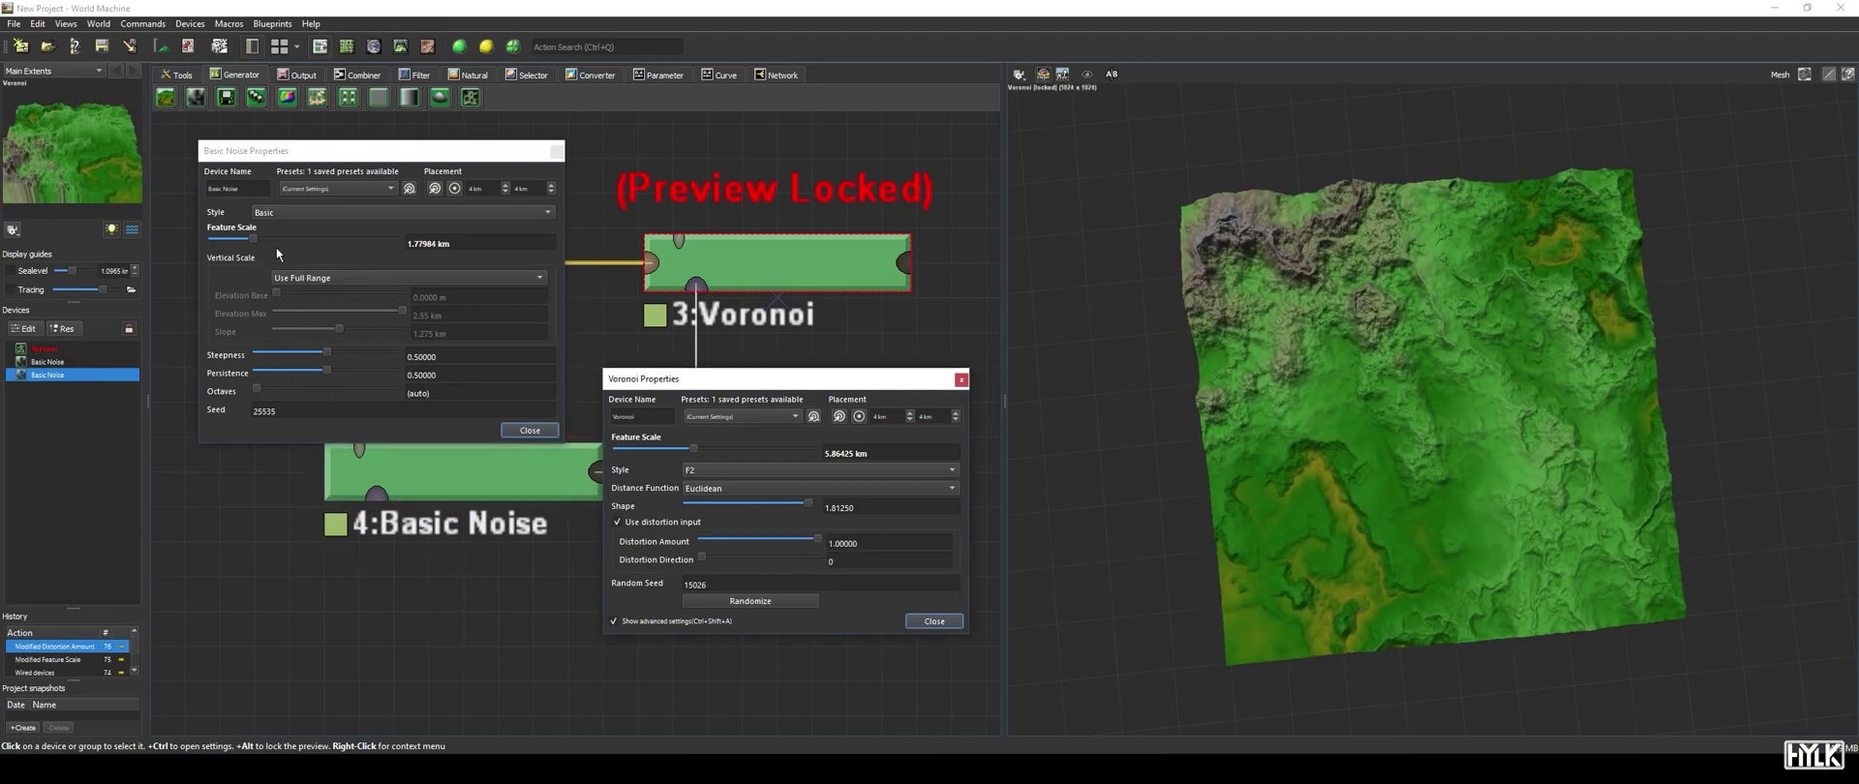
{"action": "left_click_drag", "start_coordinate": [256, 246], "coordinate": [296, 261]}
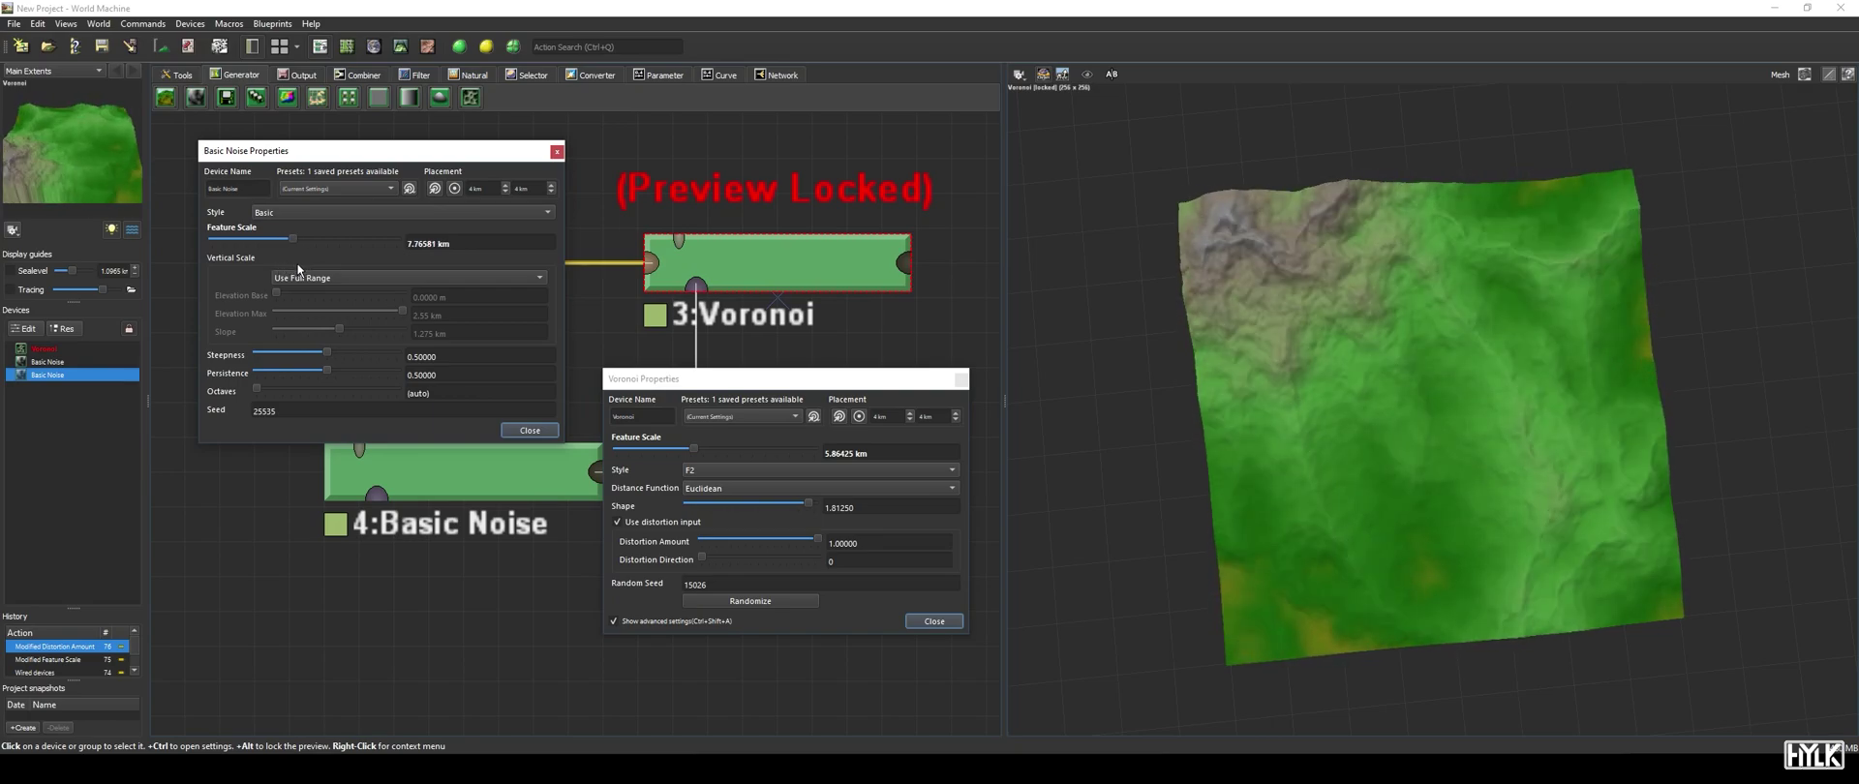
{"action": "left_click_drag", "start_coordinate": [1467, 532], "coordinate": [1438, 469]}
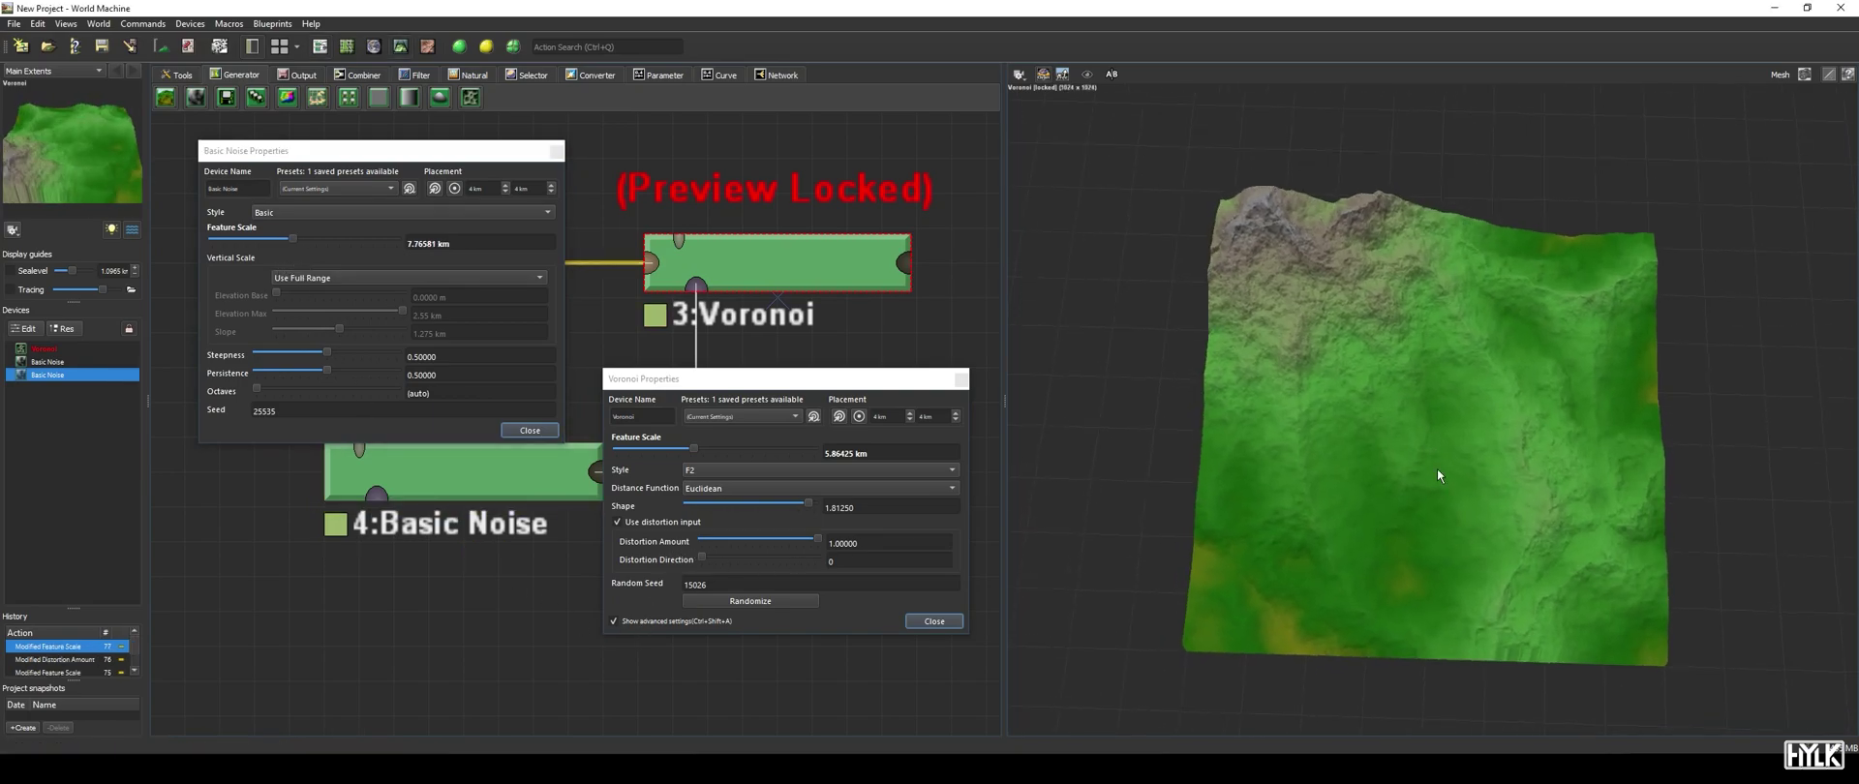
Give Basic Noise a Specify Range vertical scale, 677.3438 m max elevation, 2.25902 km feature scale.
{"action": "left_click", "coordinate": [330, 282]}
{"action": "left_click", "coordinate": [354, 278]}
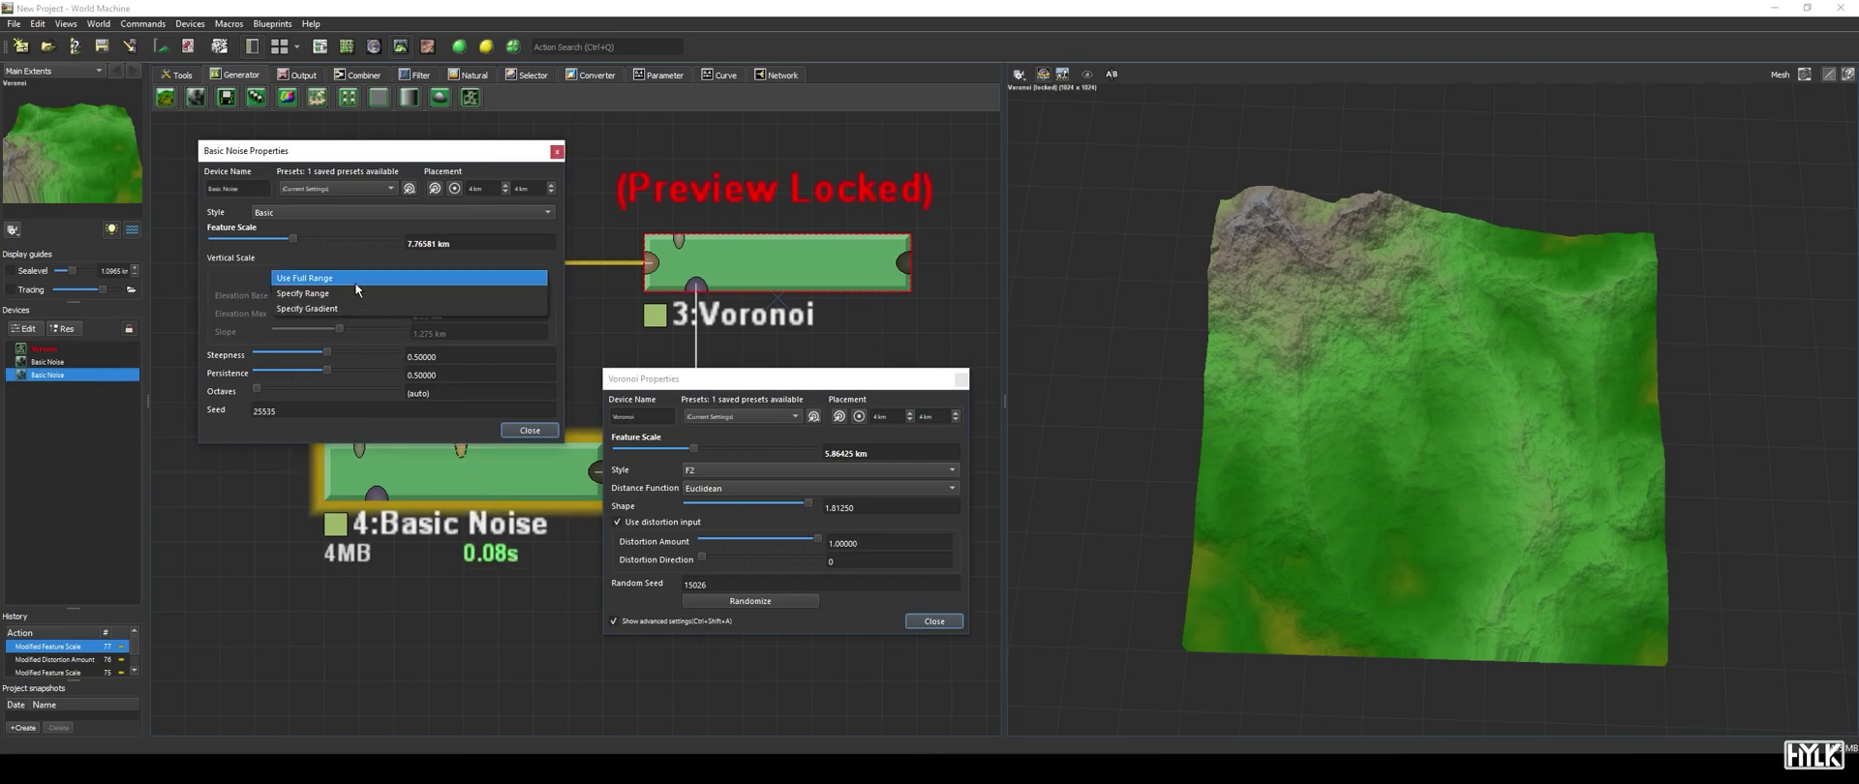
{"action": "left_click", "coordinate": [355, 290]}
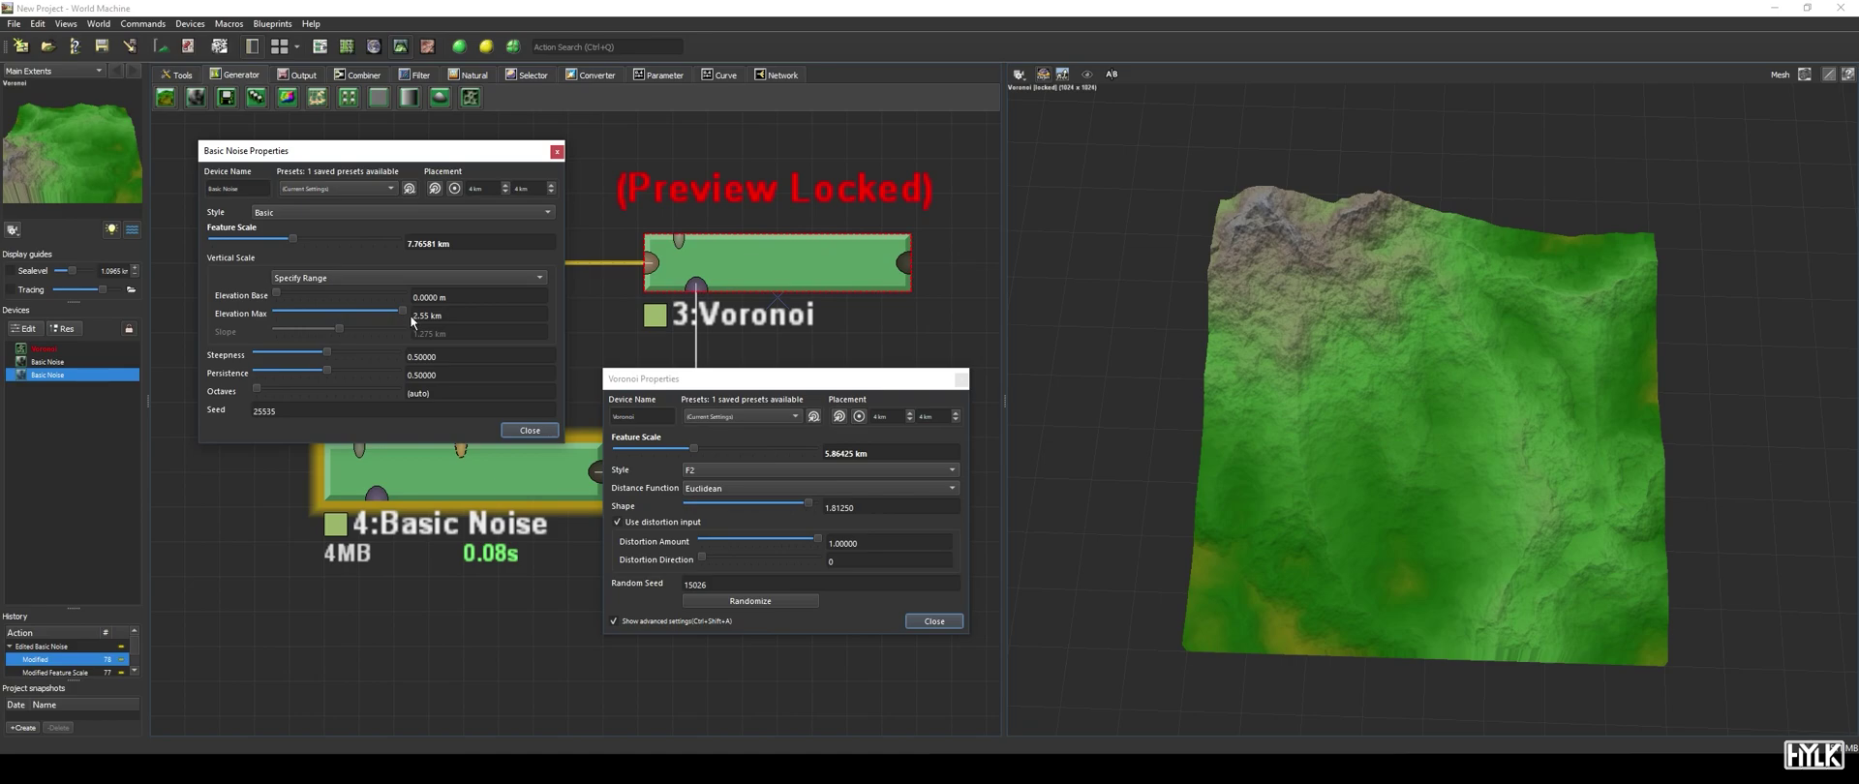
{"action": "left_click_drag", "start_coordinate": [404, 311], "coordinate": [317, 335]}
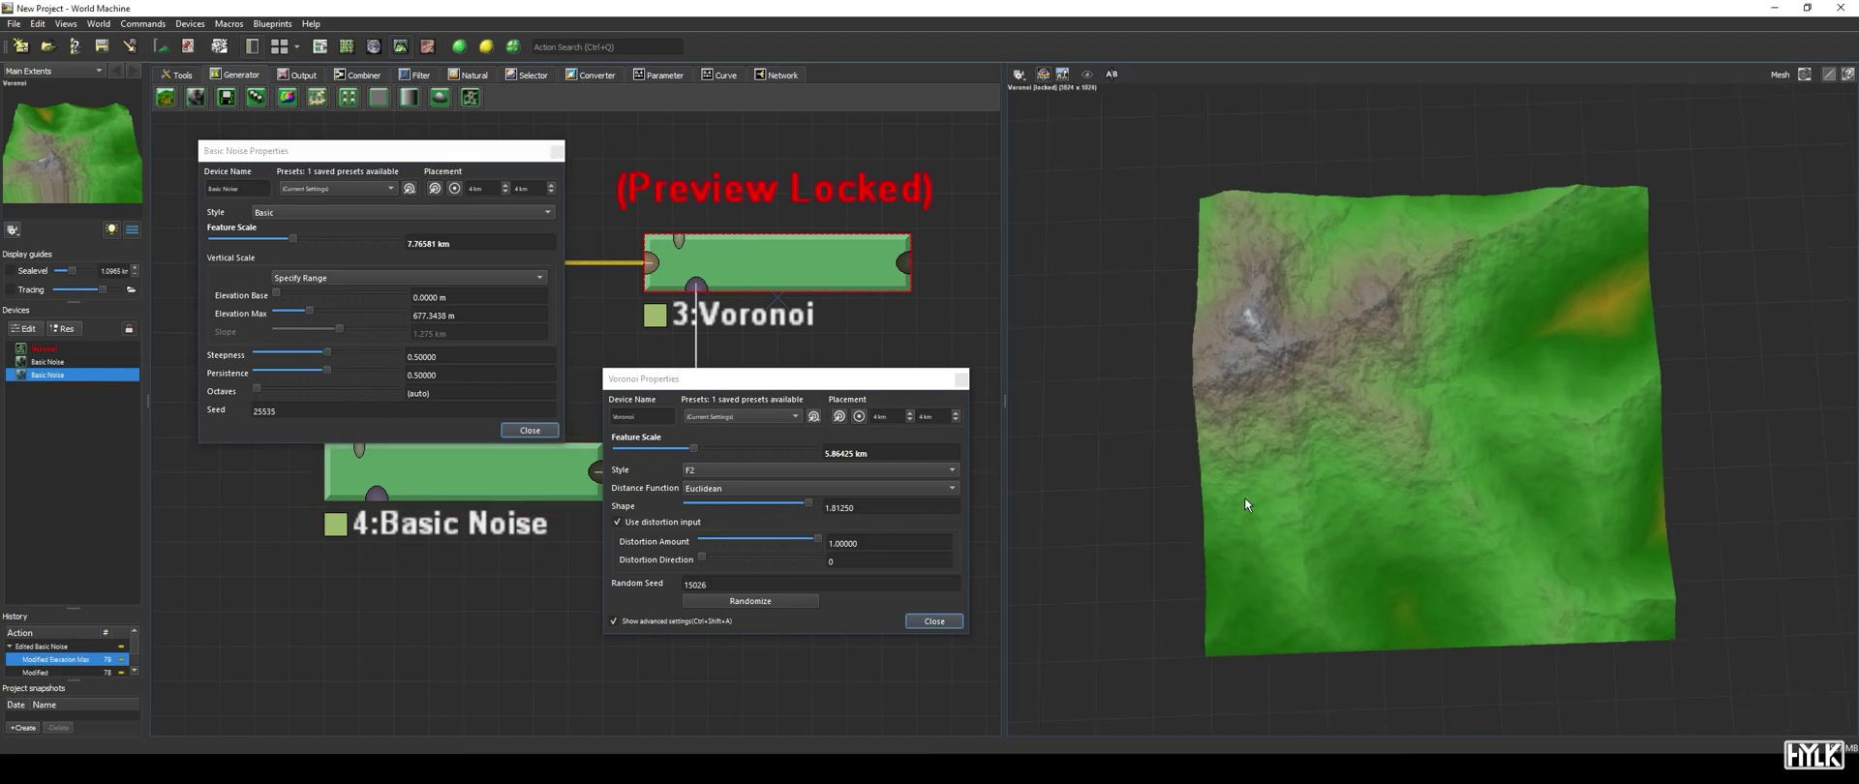
{"action": "left_click_drag", "start_coordinate": [1245, 497], "coordinate": [1338, 467]}
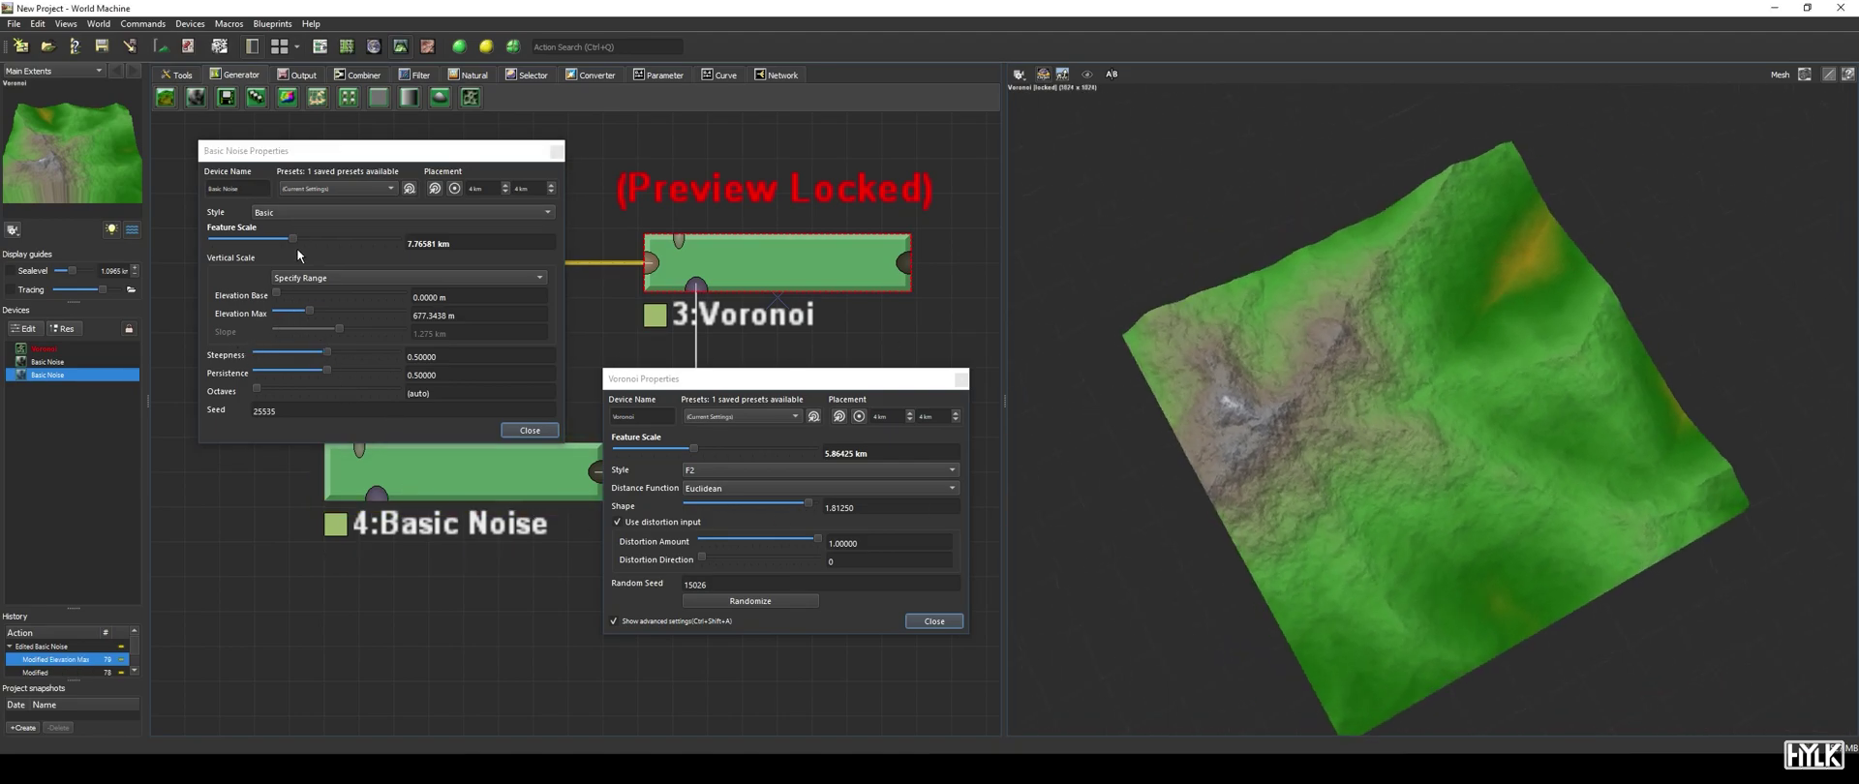
{"action": "left_click_drag", "start_coordinate": [296, 248], "coordinate": [263, 249]}
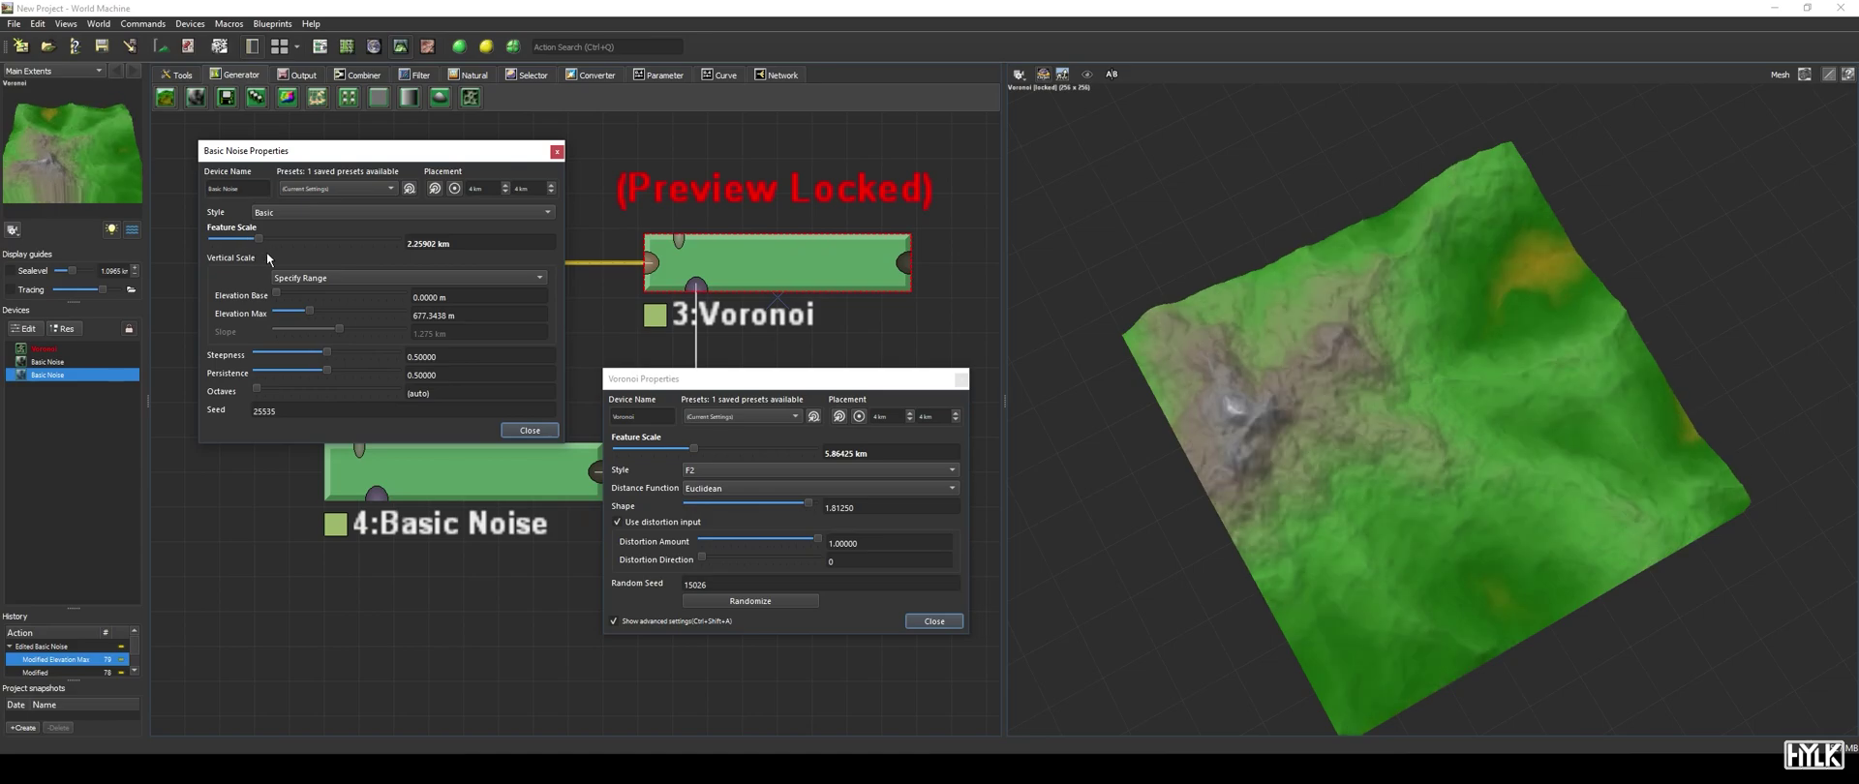
Set the Voronoi distortion direction to 241.
{"action": "left_click_drag", "start_coordinate": [1473, 514], "coordinate": [1113, 445]}
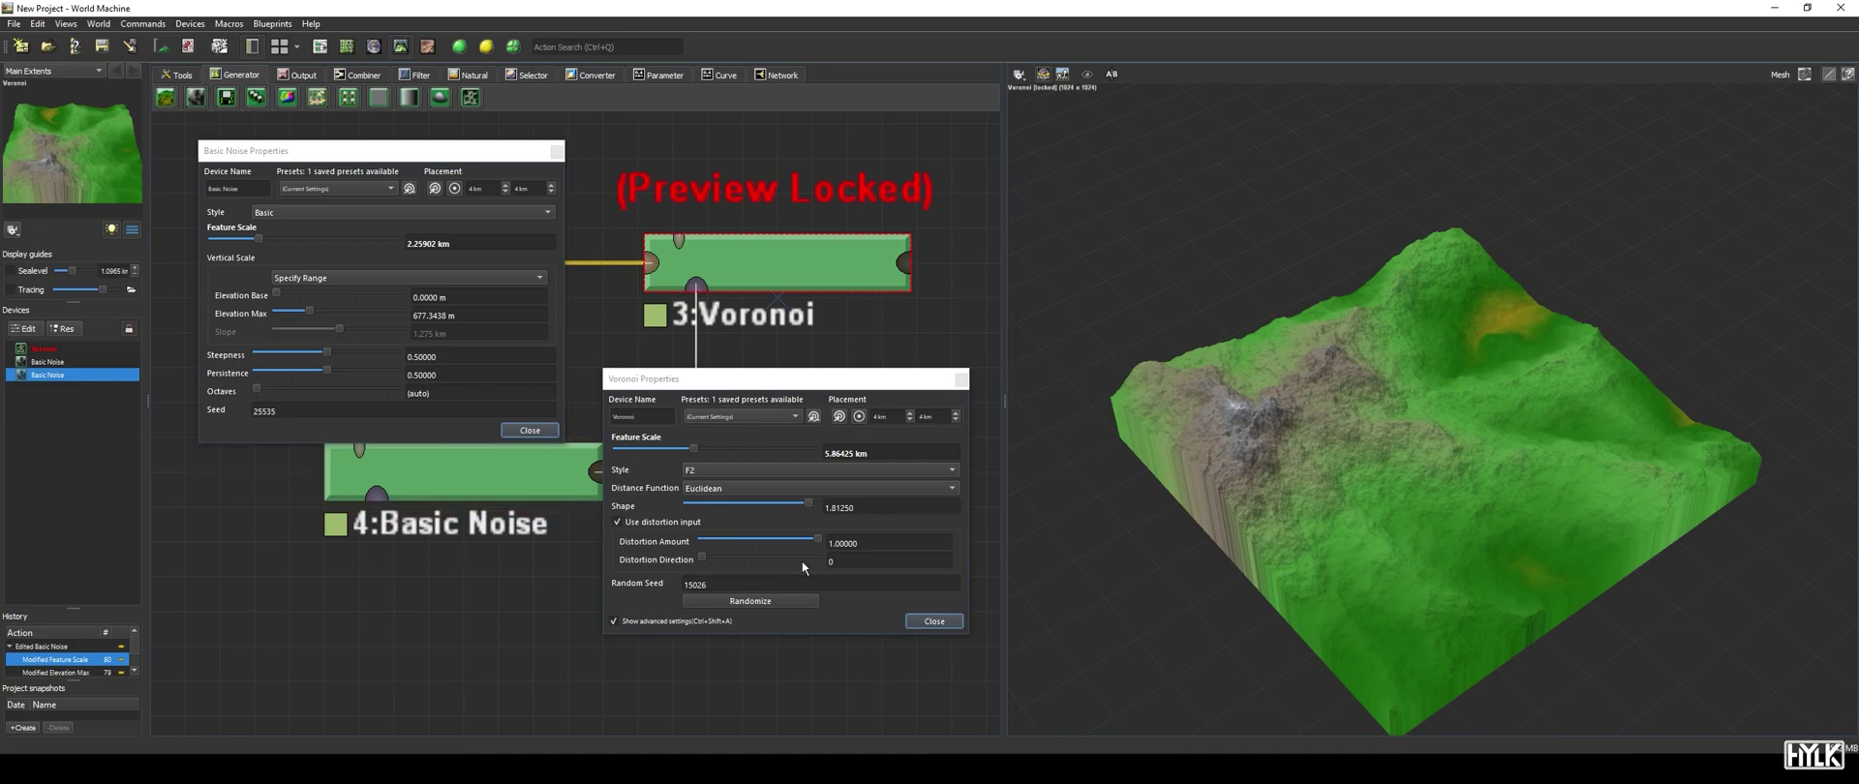
{"action": "left_click_drag", "start_coordinate": [707, 566], "coordinate": [784, 573]}
{"action": "left_click_drag", "start_coordinate": [1236, 590], "coordinate": [1382, 471]}
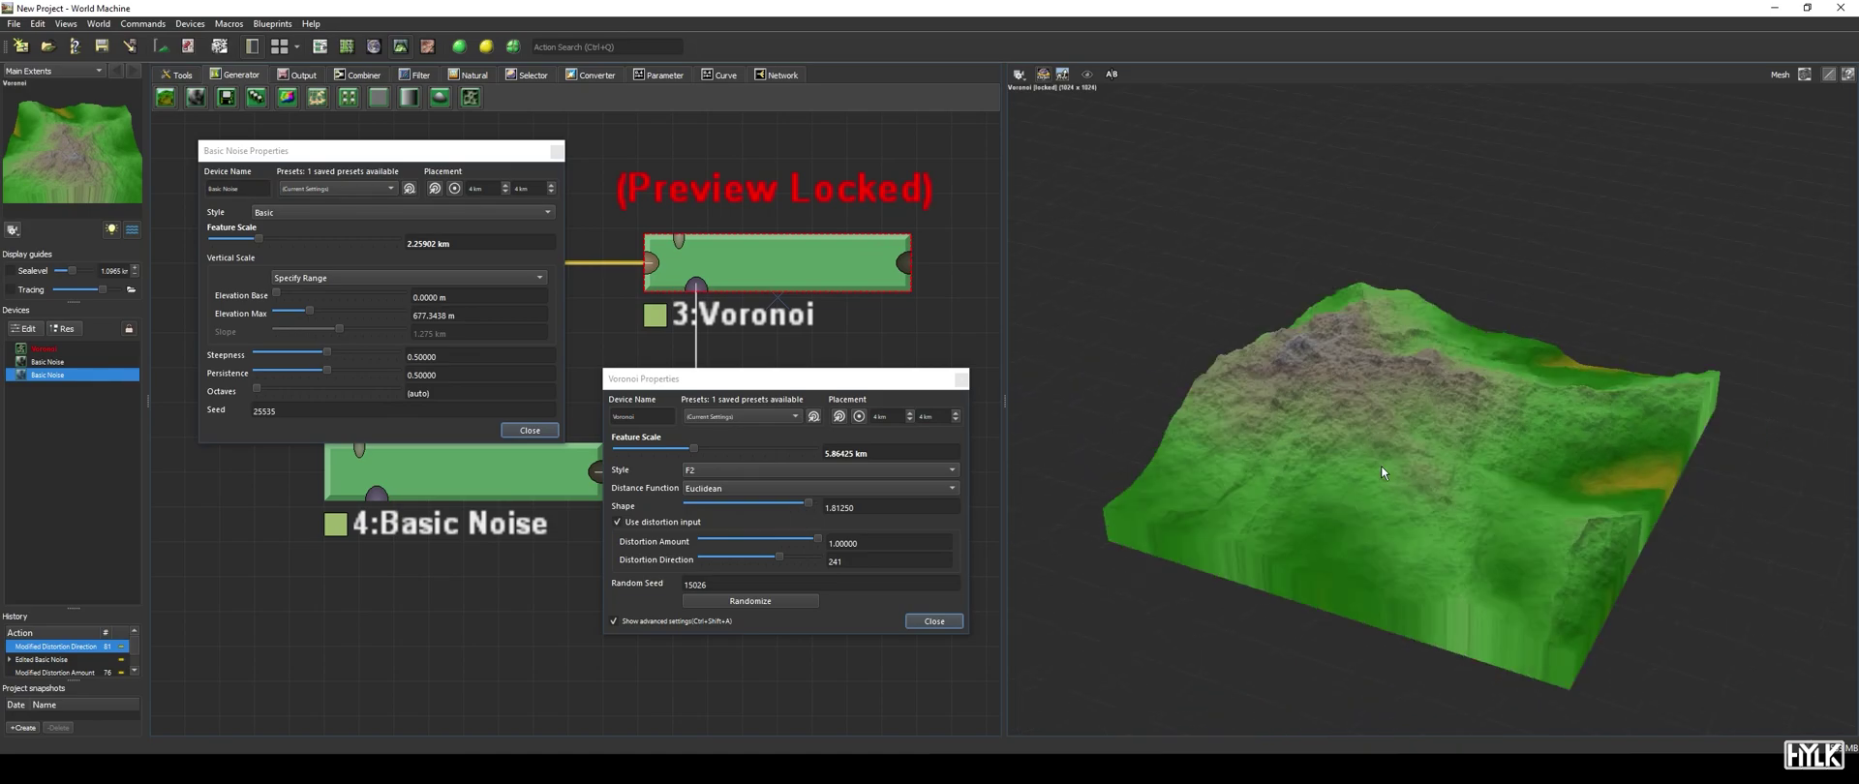